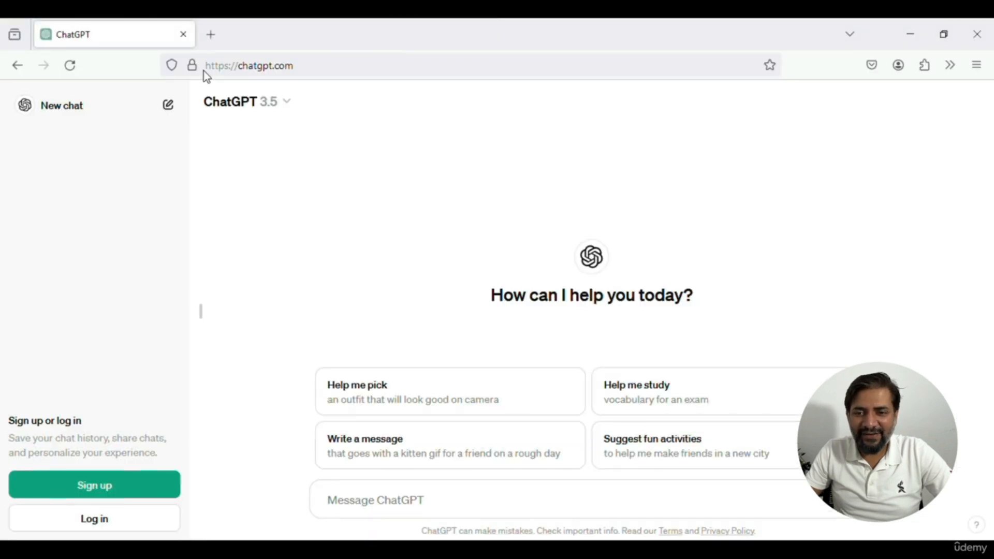
Switch to the Excel expenses workbook and clear the existing totals in cells B9:F9
click(406, 506)
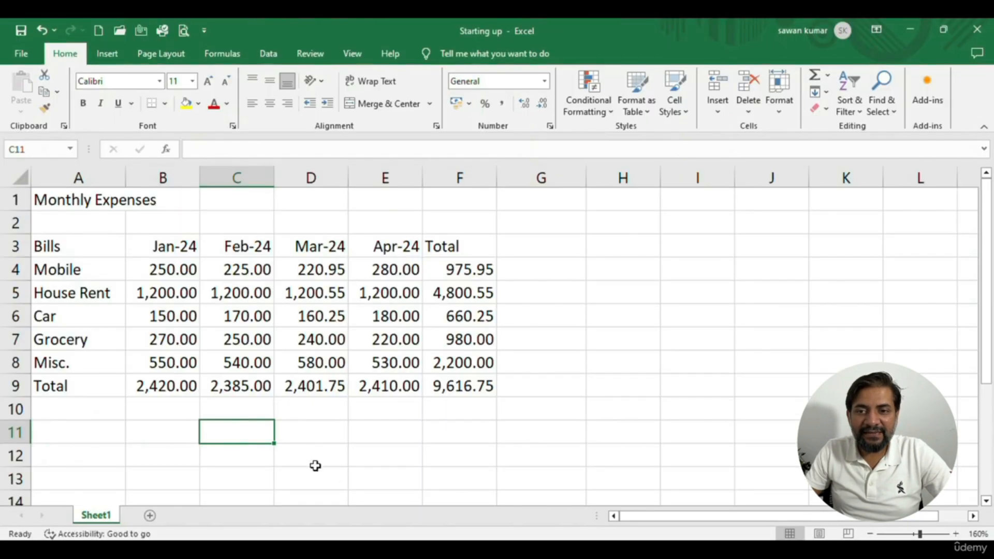
click(186, 340)
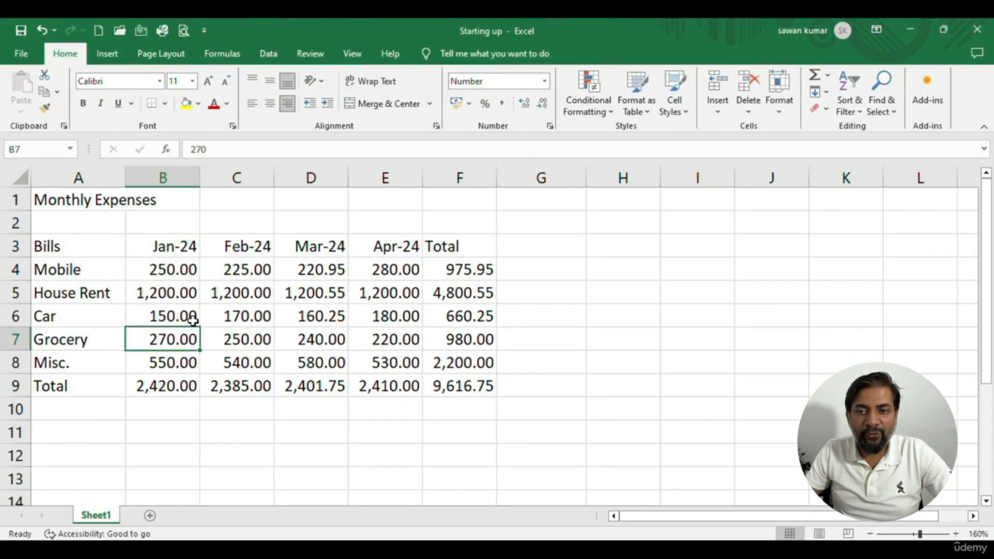
click(177, 273)
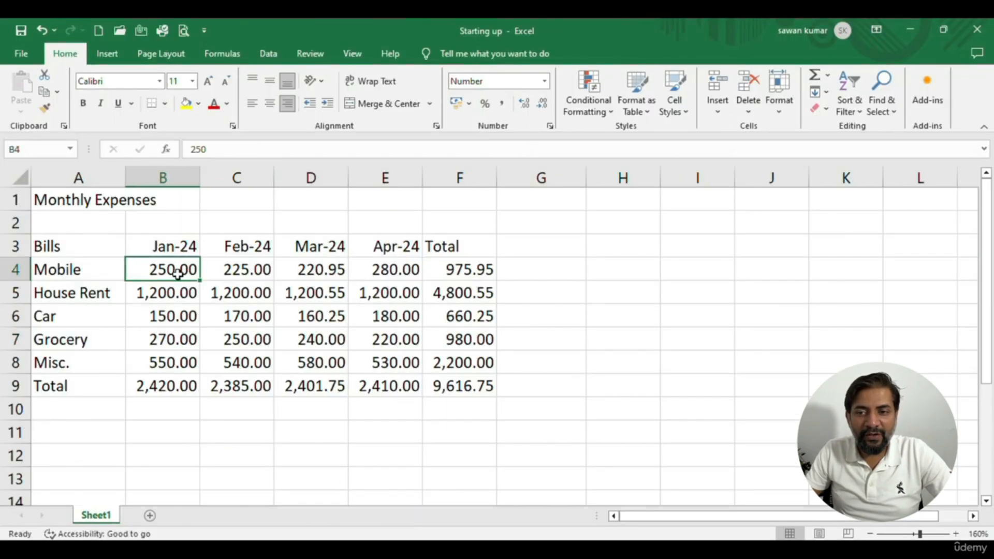
click(183, 357)
drag(166, 384, 486, 394)
key(Delete)
Check the January expense range B4:B8 and the total cell B9 beneath it
click(192, 311)
drag(181, 273, 178, 357)
click(186, 337)
drag(181, 278, 178, 356)
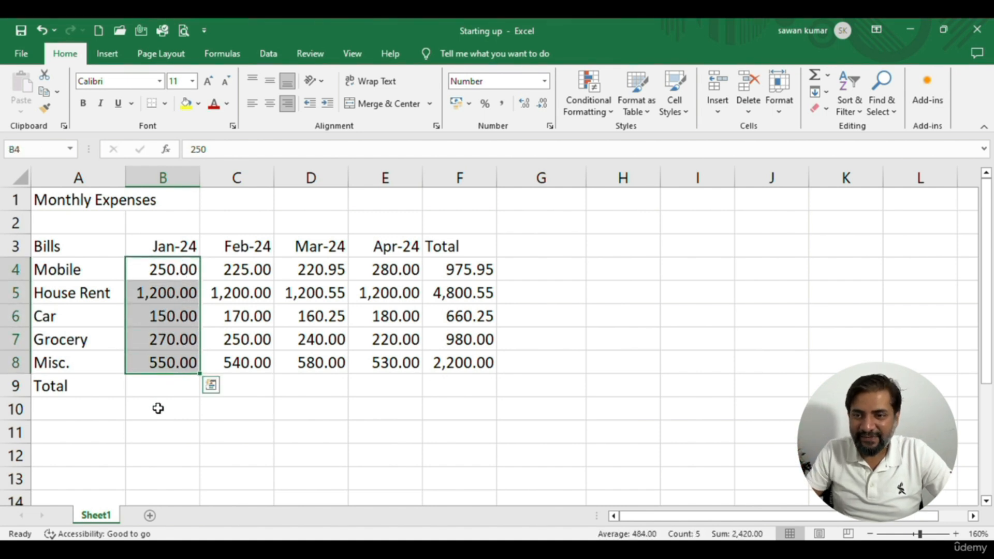
click(161, 384)
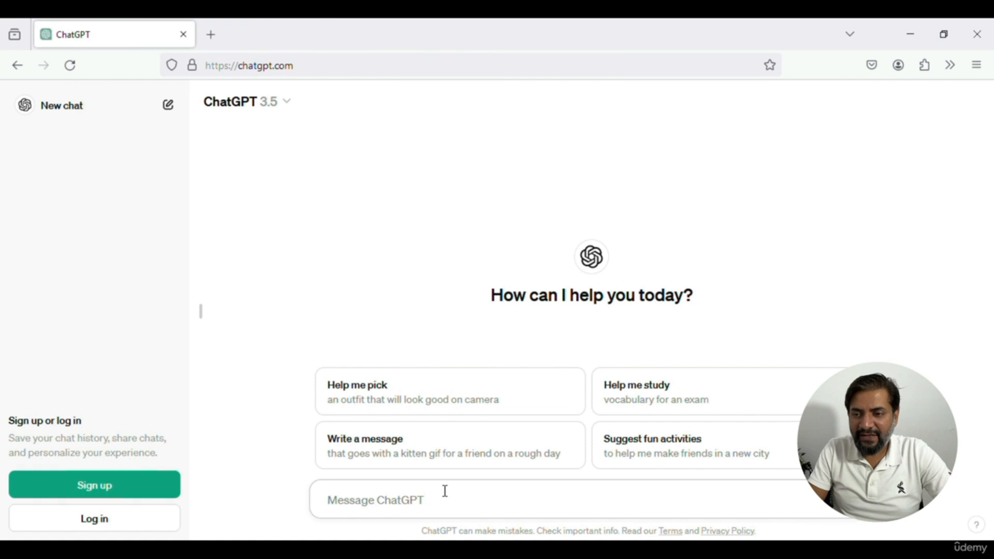
text(give me a)
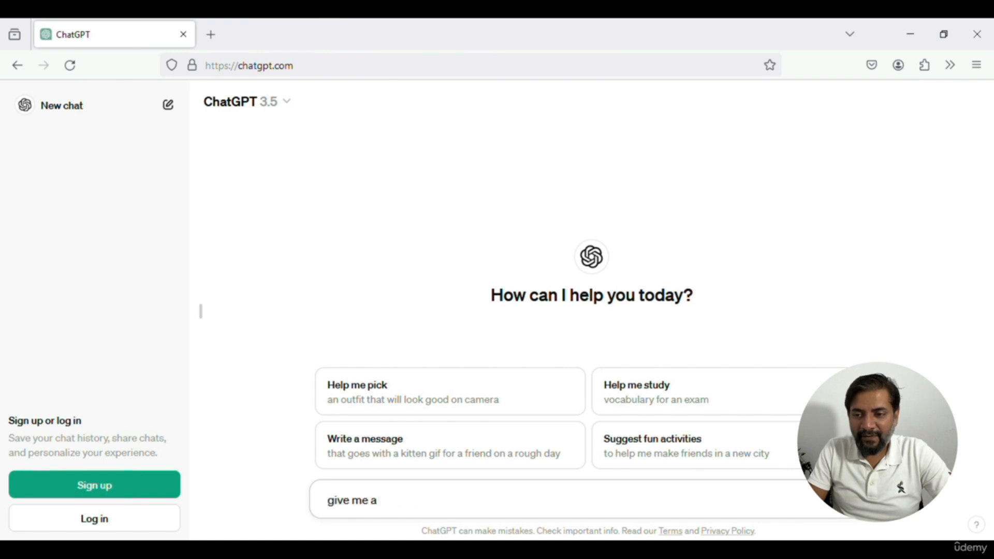
key(BackSpace)
key(BackSpace)
key(BackSpace)
key(BackSpace)
key(BackSpace)
key(BackSpace)
key(BackSpace)
key(BackSpace)
key(BackSpace)
Ask ChatGPT "I want to add cells B4 to B8 in excel using the SUM function. Help me with the same."
text(I want )
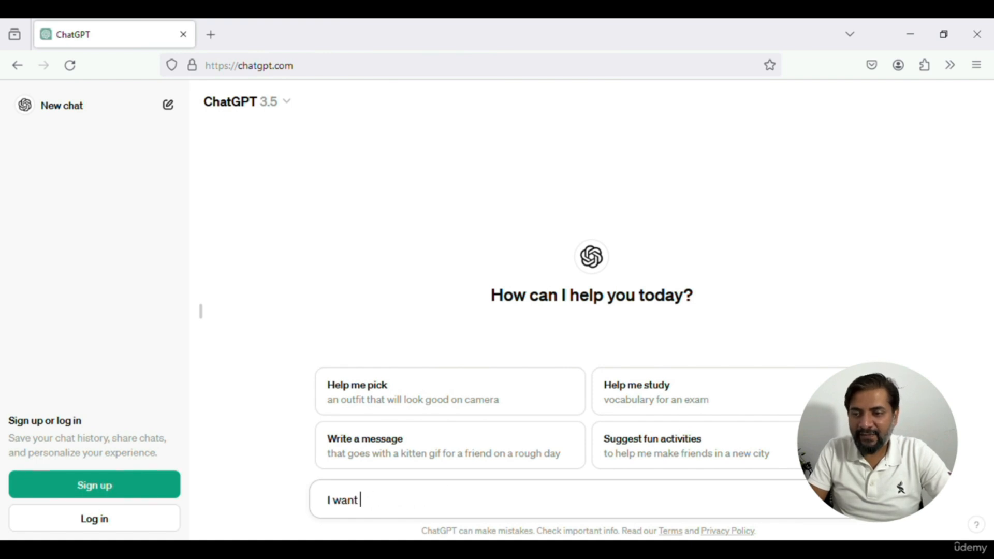
text(to add cells B)
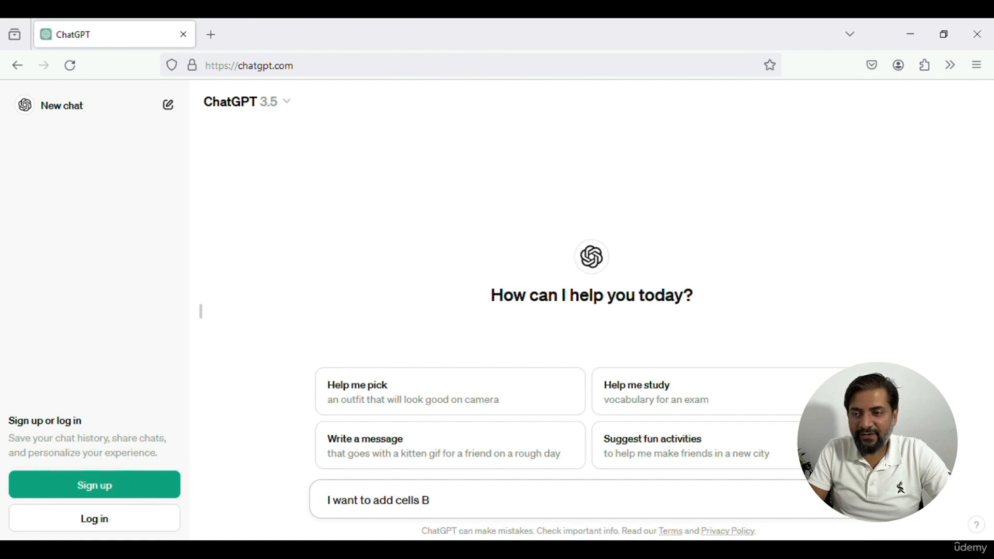
text(4)
key(alt)
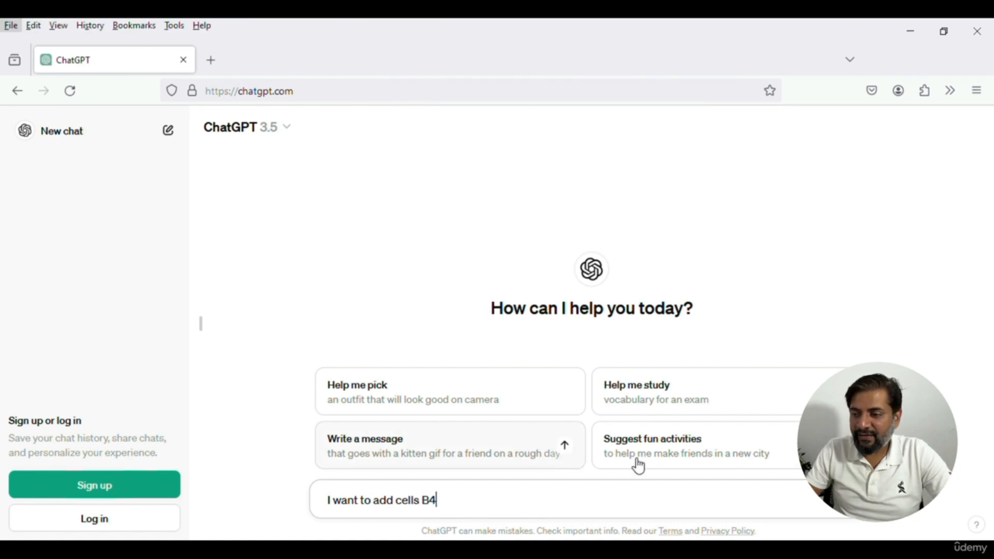
key(alt+Tab)
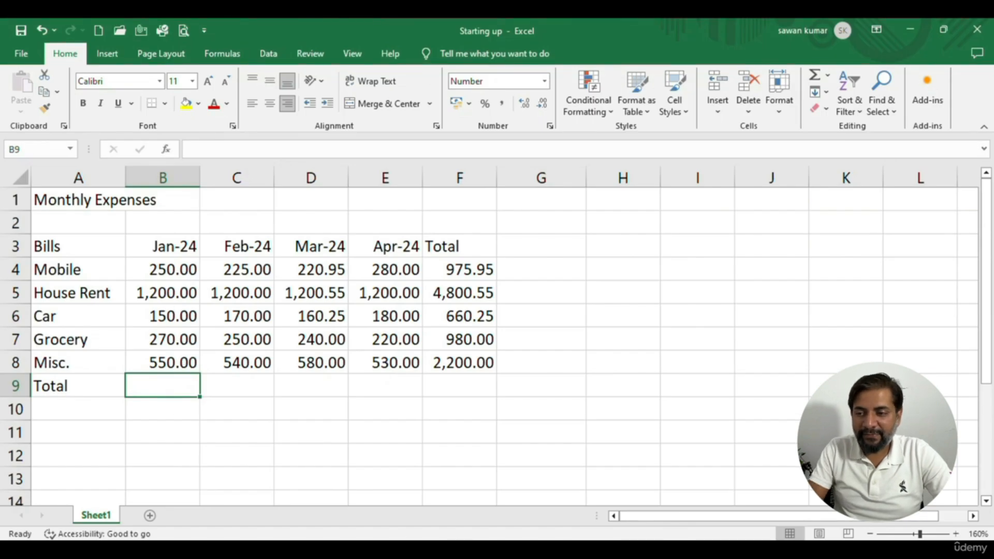
key(alt+Tab)
text(t)
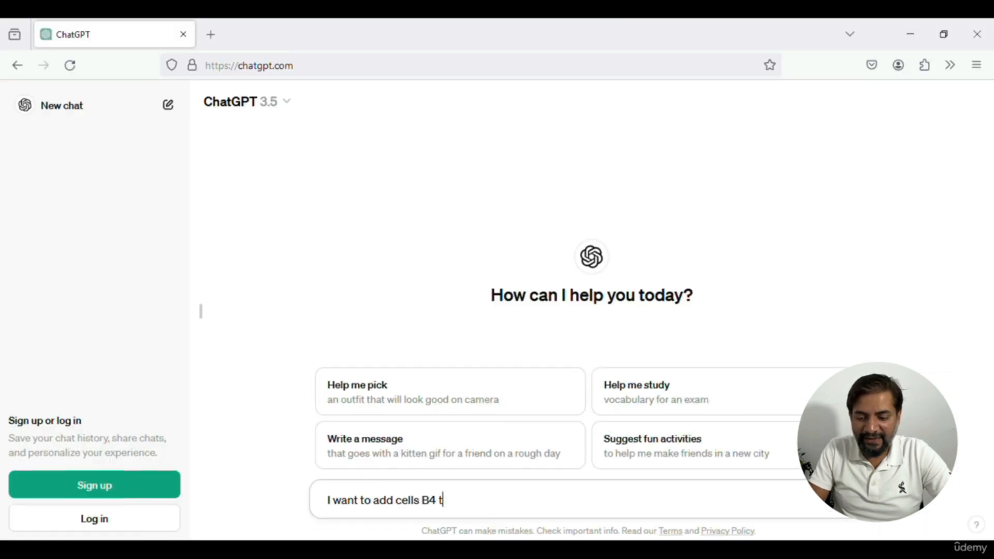
text(o B8 i)
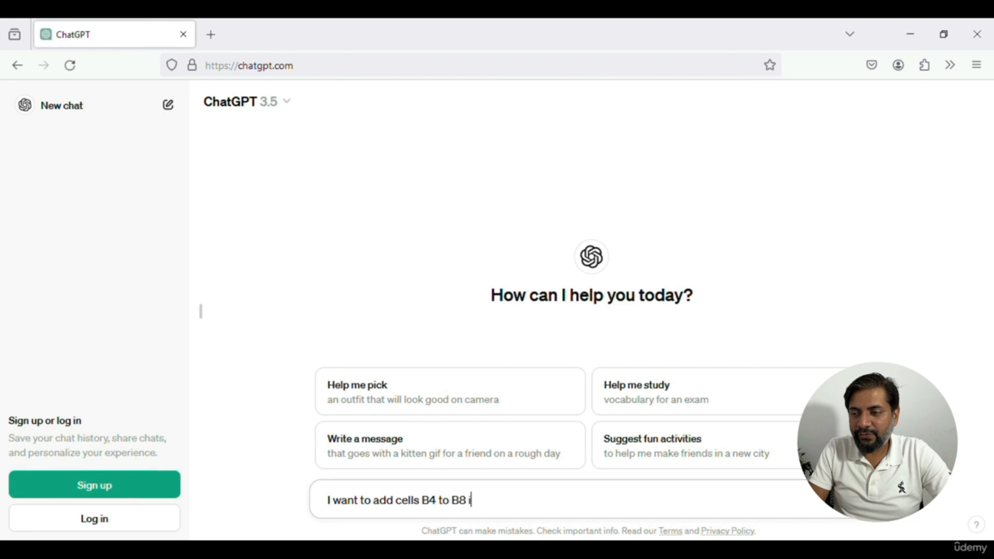
text(n excel using the )
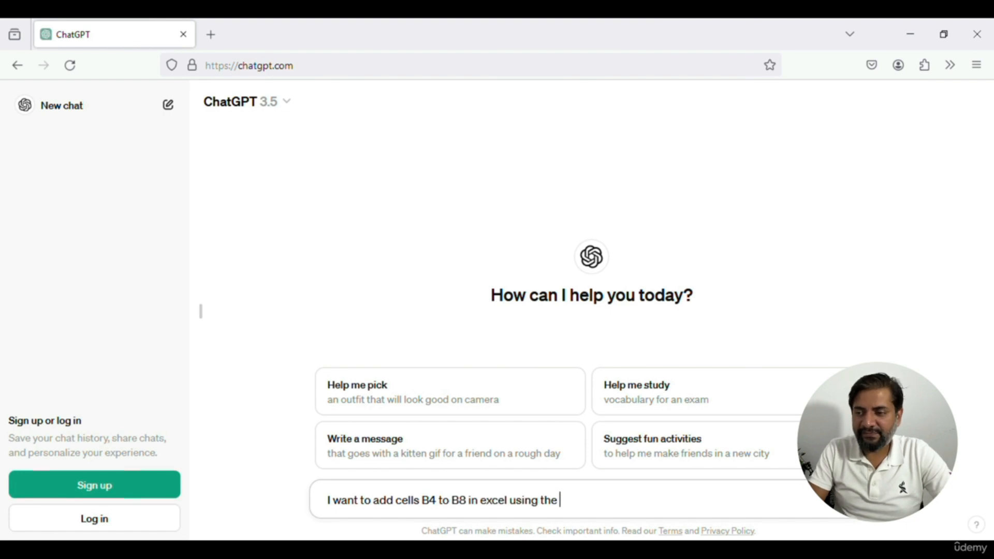
text(SUM function.)
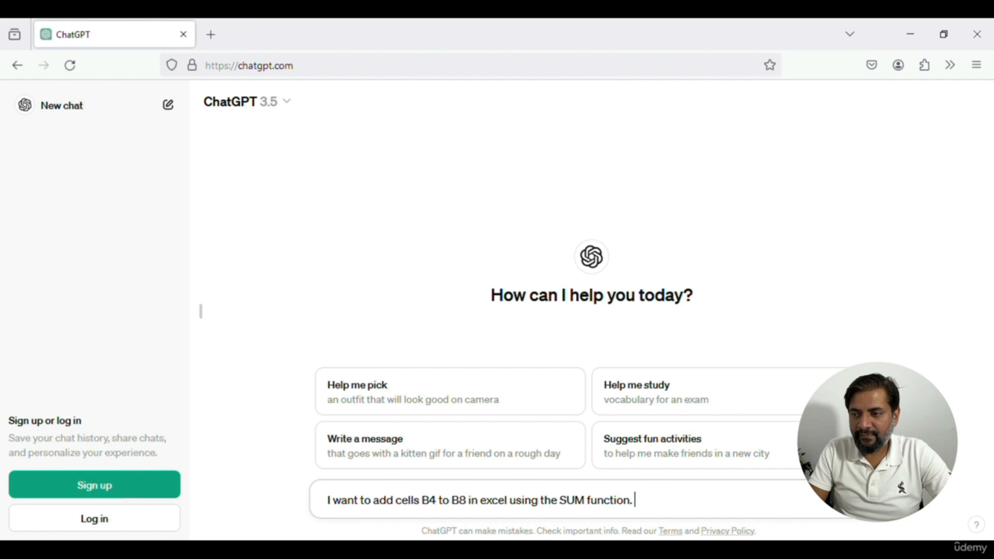
text( Help)
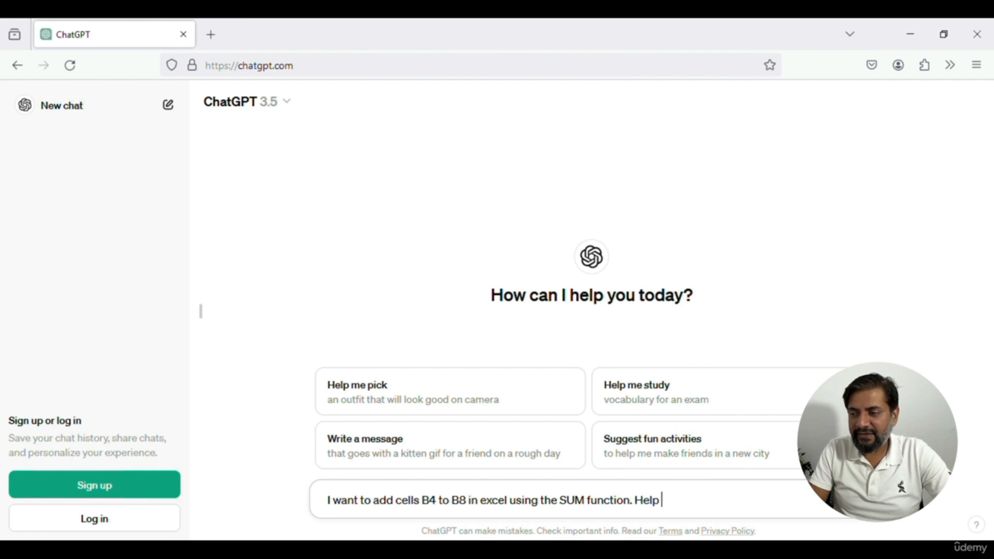
text( me with the same)
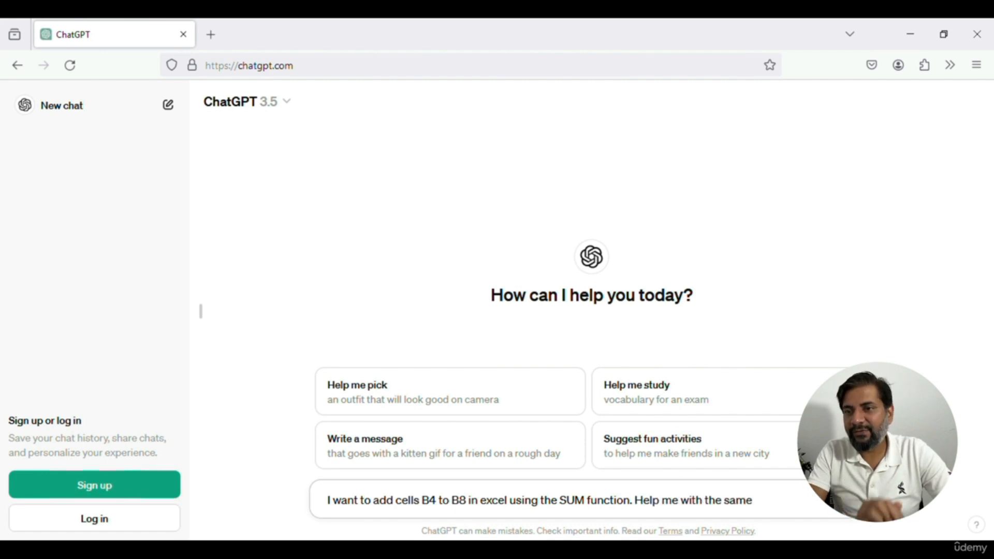
text(.)
key(Return)
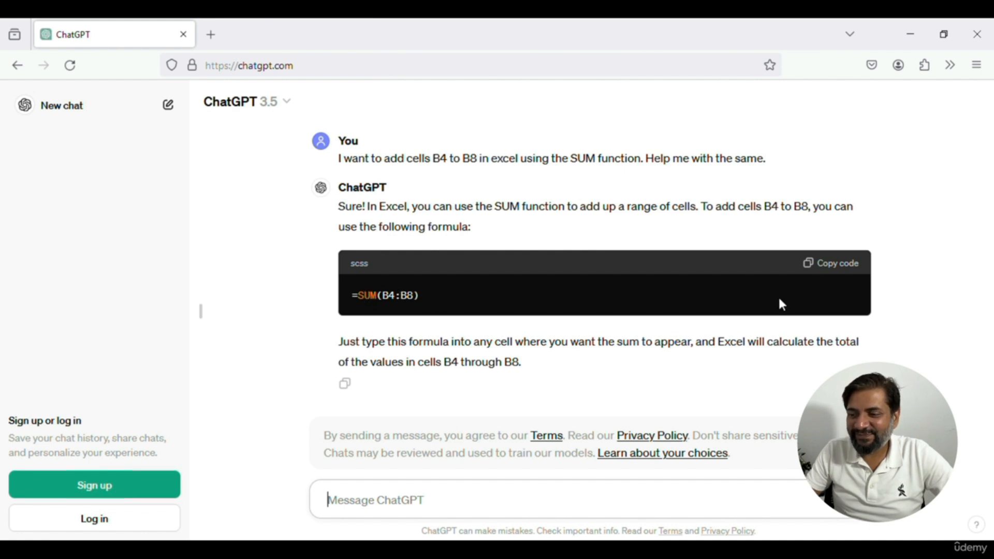
Copy the formula =SUM(B4:B8) from ChatGPT's reply and enter it in cell B9 of the Excel workbook
click(823, 269)
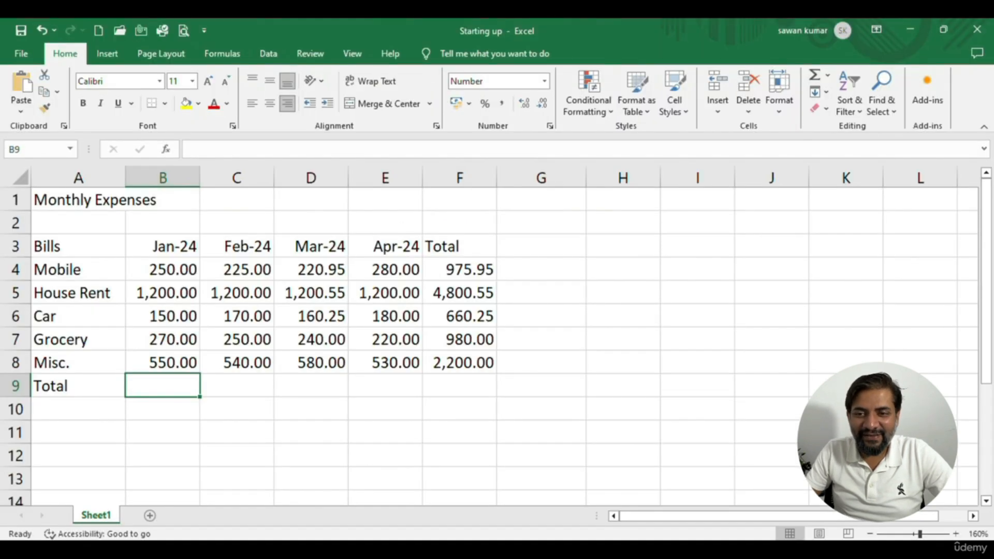
double_click(143, 389)
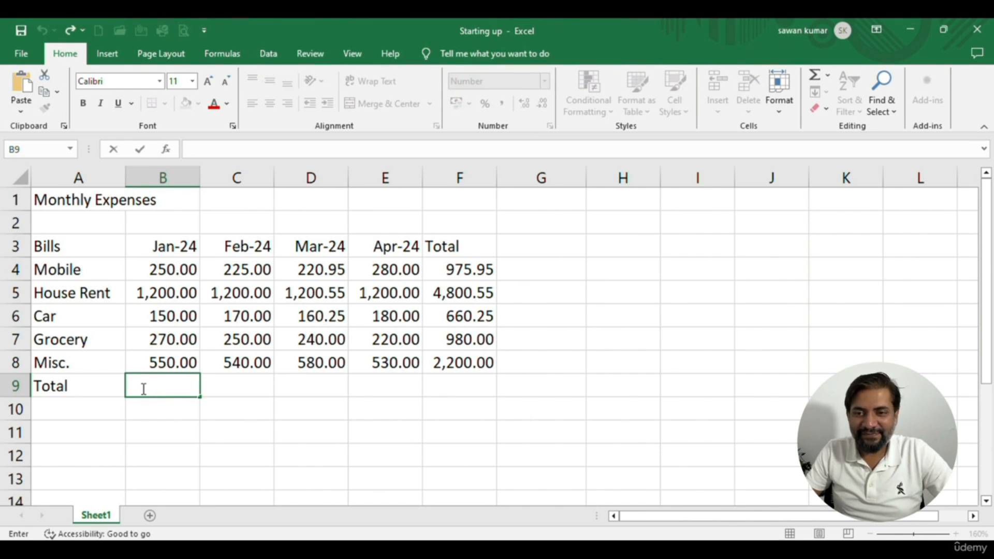
text(=SUM(B4:B8))
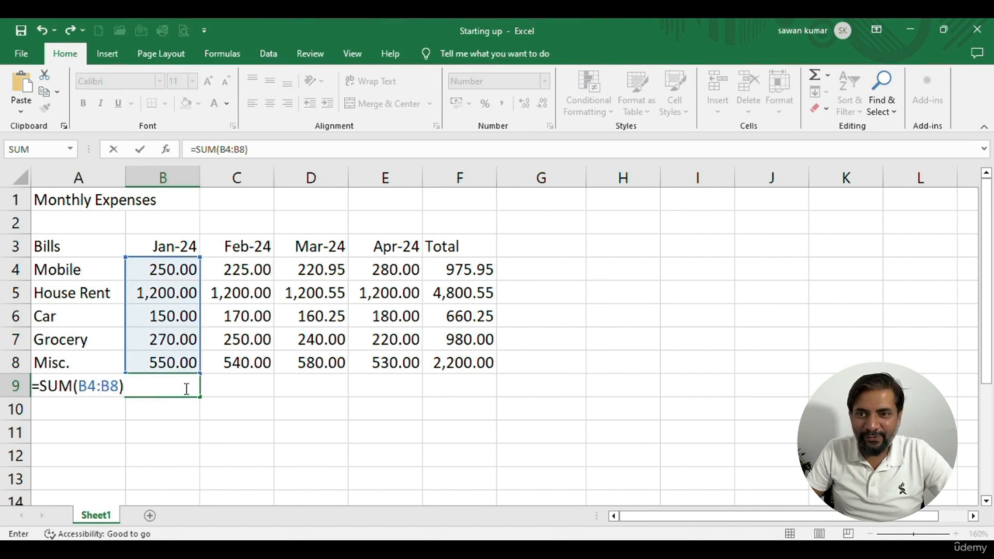
key(Return)
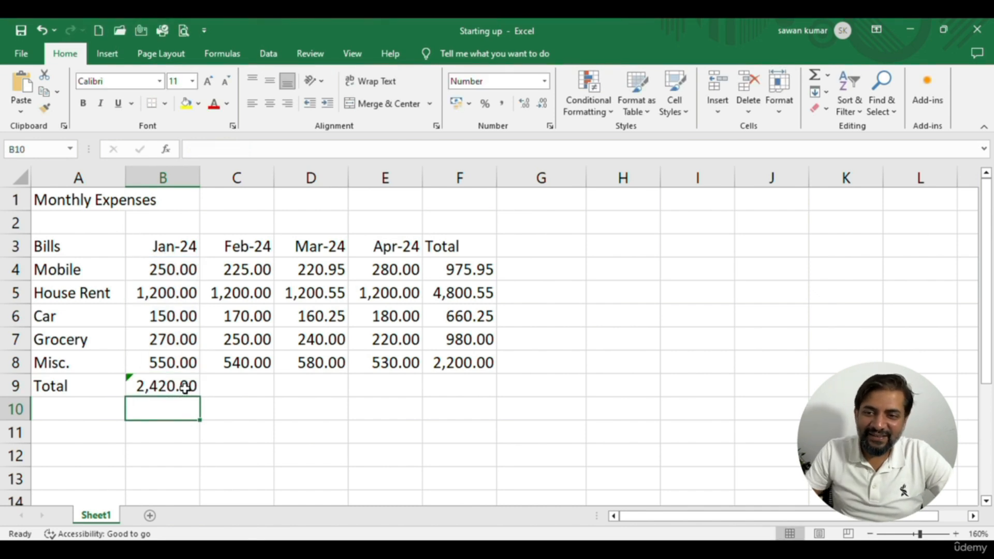
Inspect the SUM formula in the January total cell B9
click(185, 388)
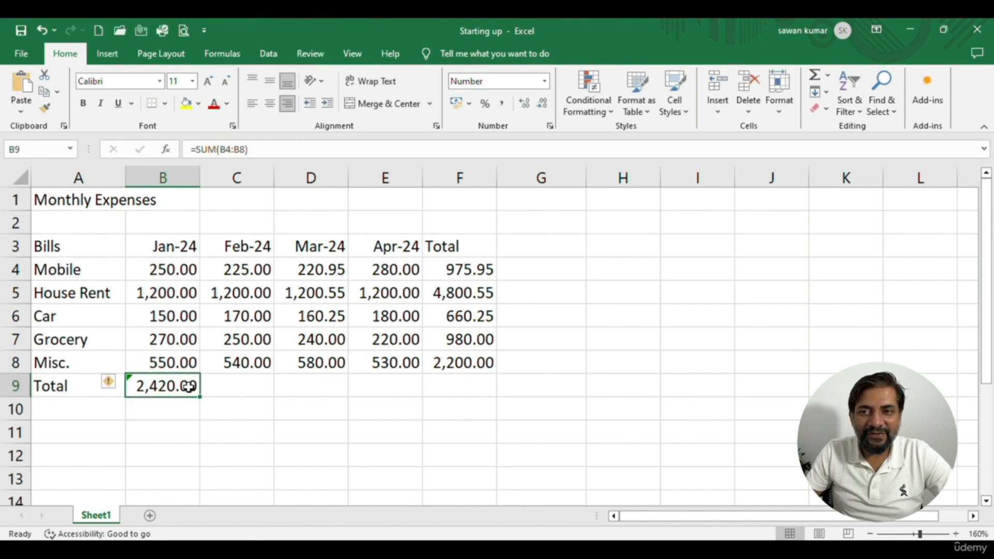
drag(247, 149, 189, 149)
drag(275, 149, 205, 155)
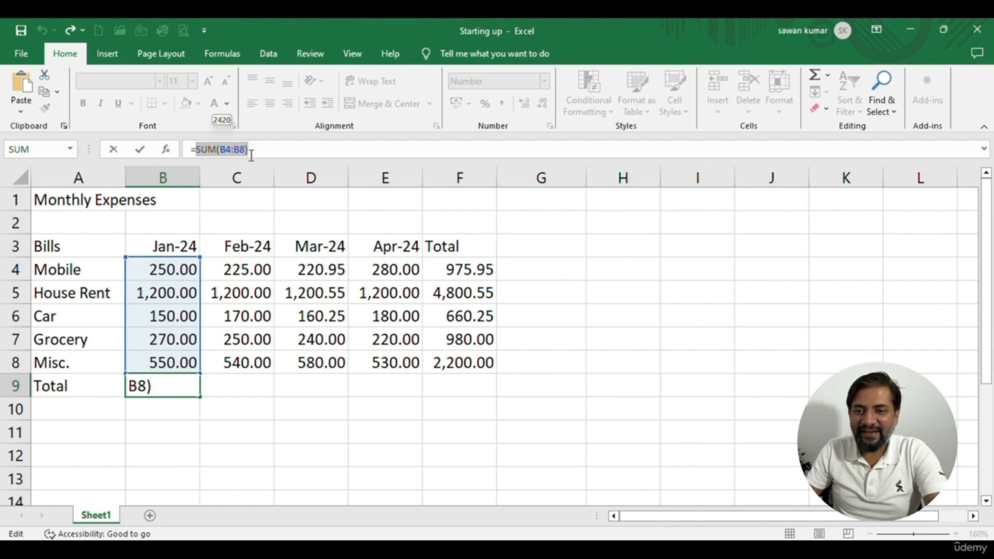
key(Return)
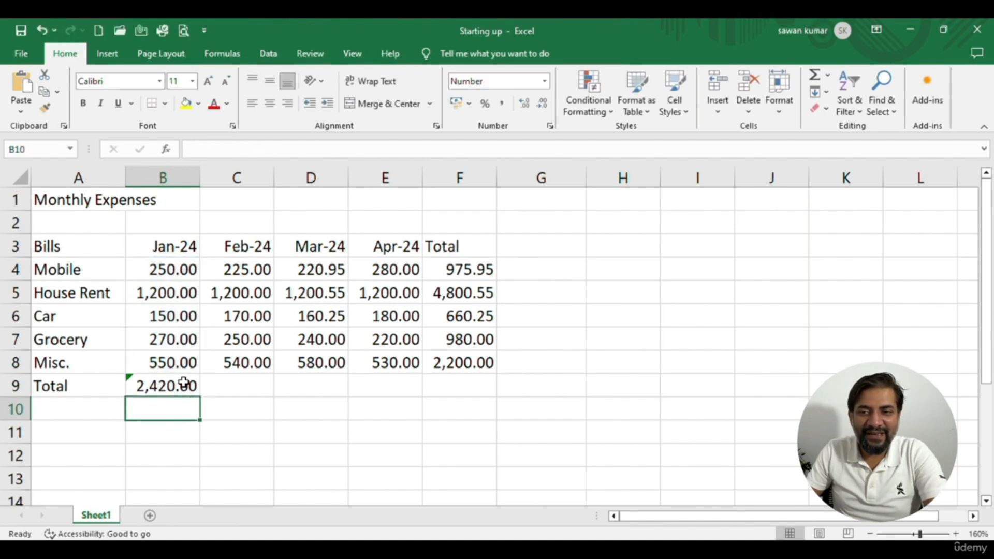
Copy the January total formula from B9 into C9, D9 and E9 for February to April
click(187, 384)
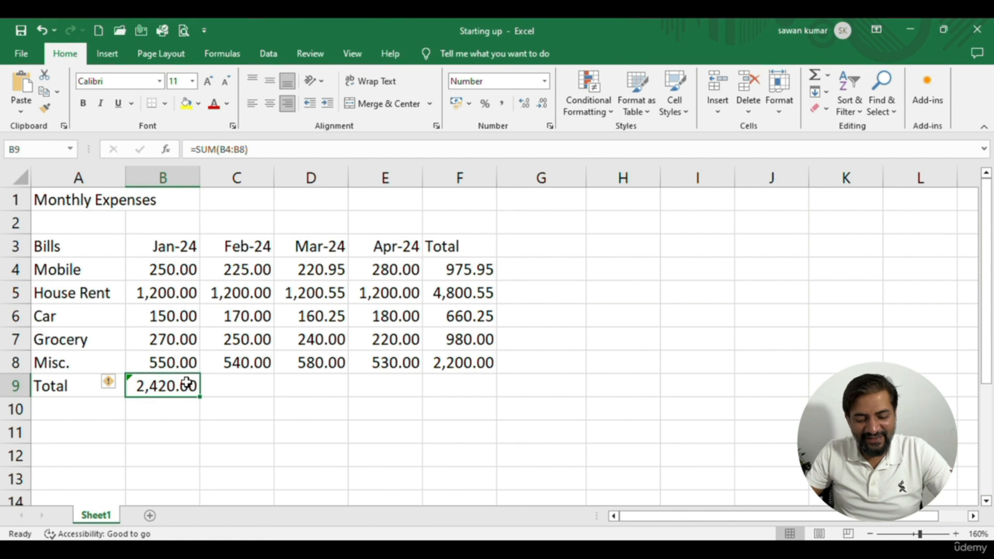
key(ctrl+c)
key(Right)
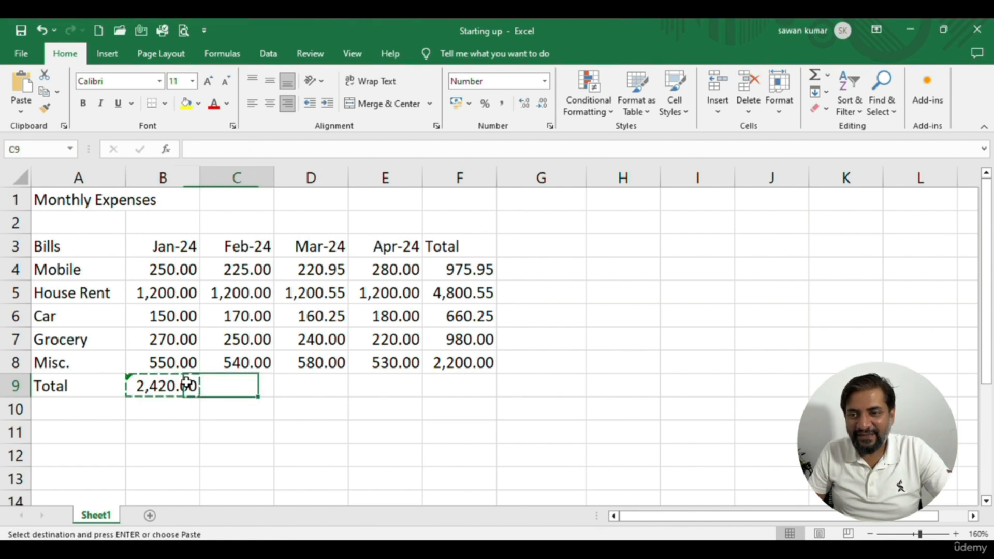
key(ctrl+v)
key(Right)
key(ctrl+v)
key(Right)
key(ctrl+v)
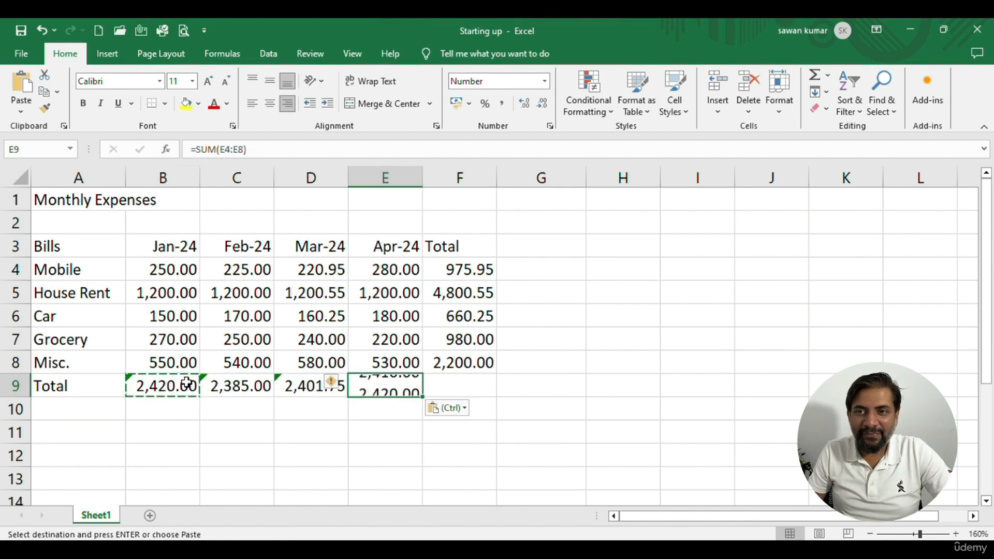
Review the formulas in the monthly totals of row 9 to compare their cell references
key(Left)
key(Left)
key(Left)
key(Right)
key(Right)
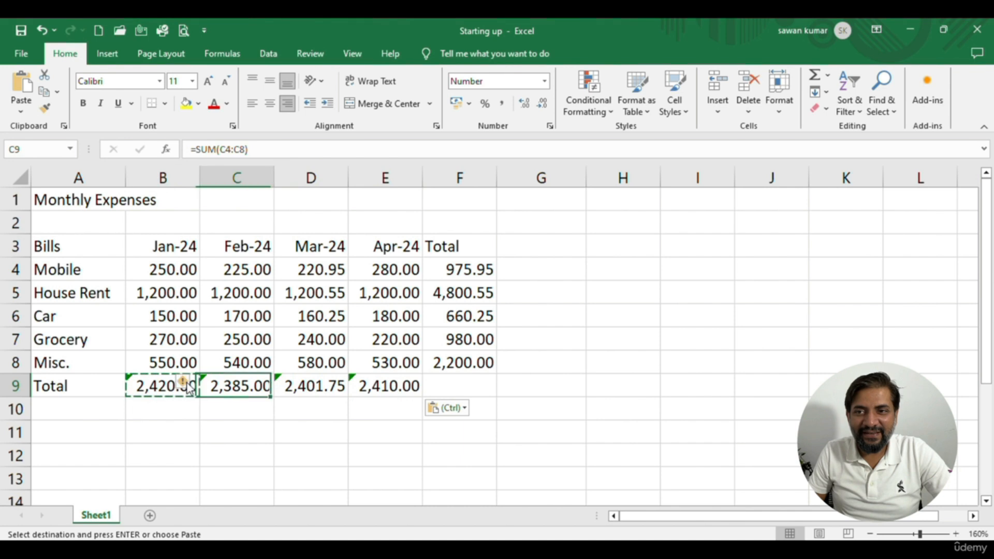
key(Right)
key(Left)
key(Left)
key(Left)
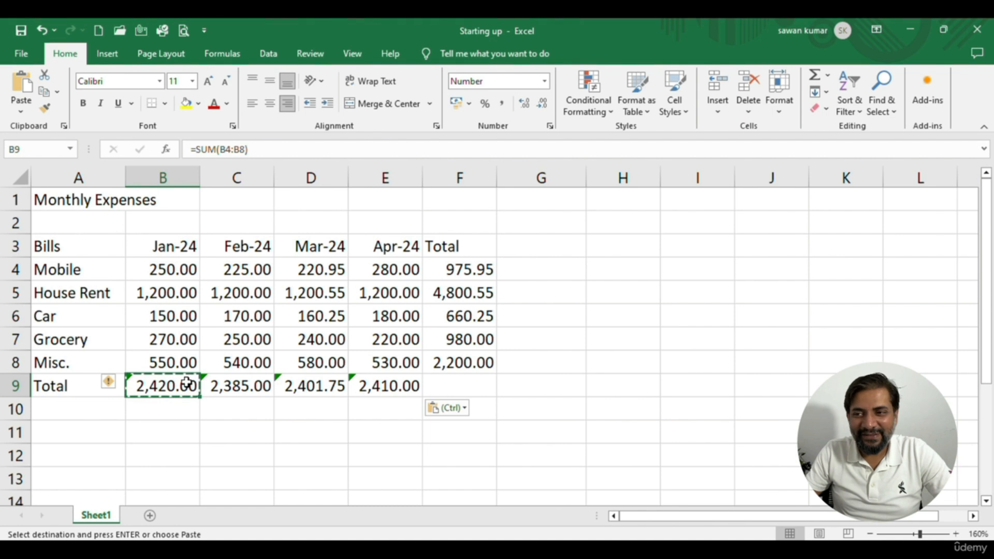
Clear the row totals in cells F4:F9
drag(440, 269, 450, 390)
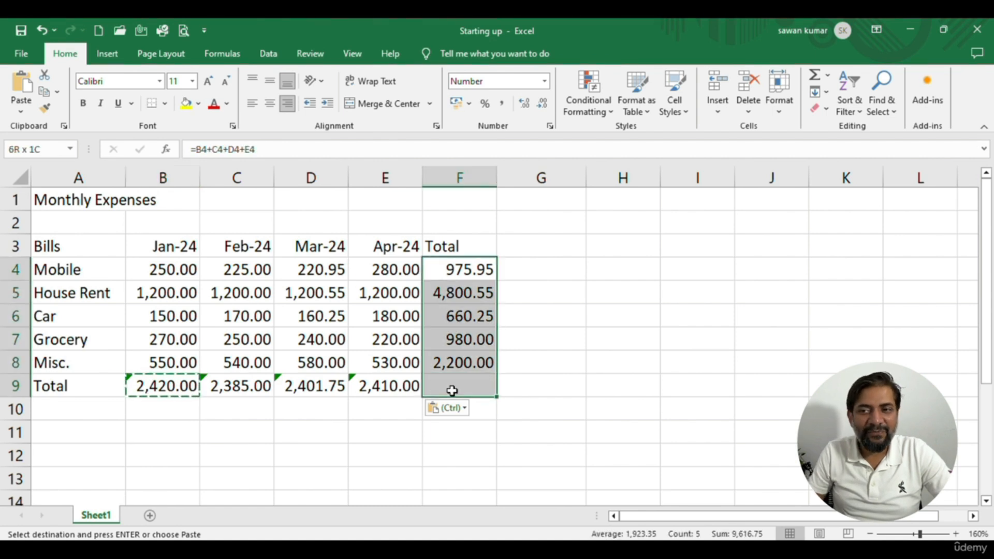
key(Delete)
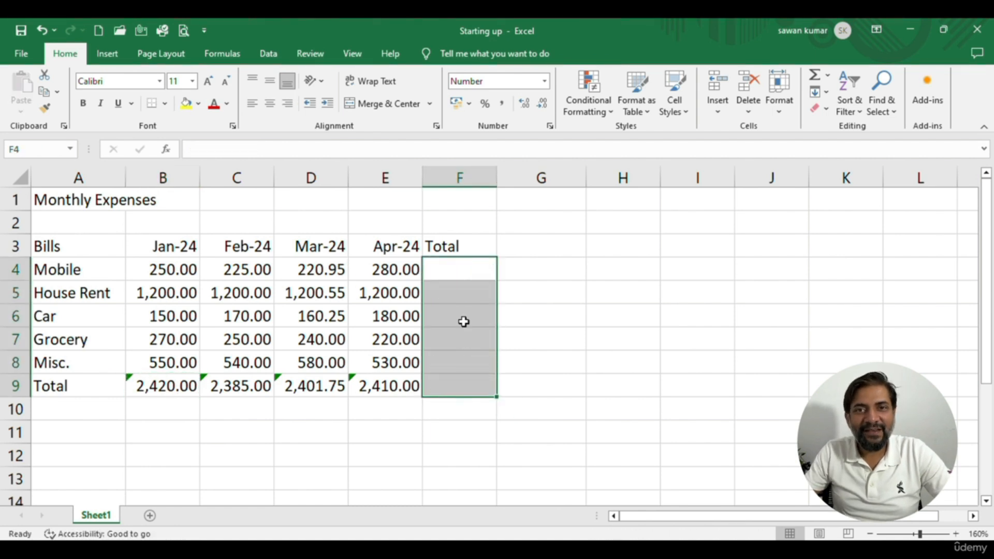
Find the SUM function by searching for "sum", use it in F4 to total B4:E4, and clear the cell again
click(453, 276)
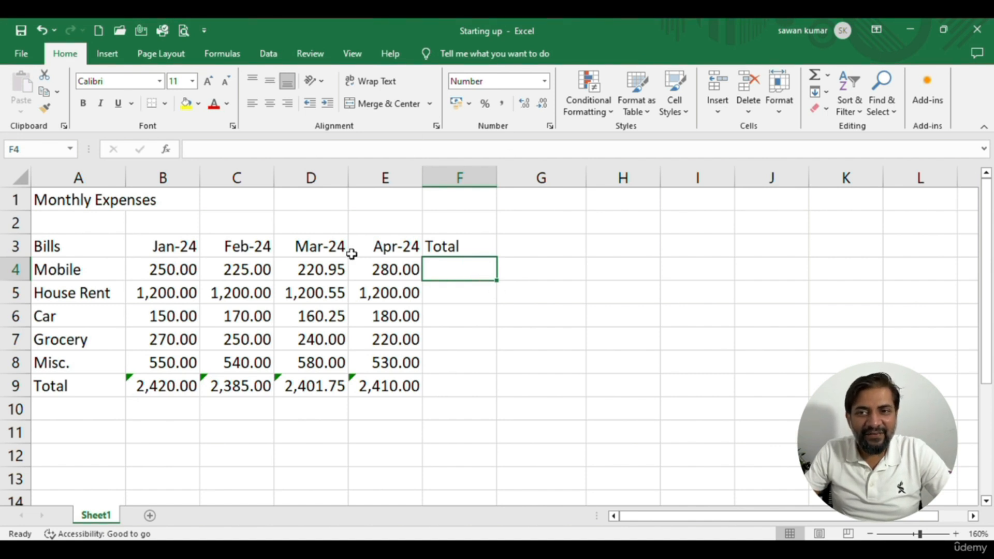
click(166, 150)
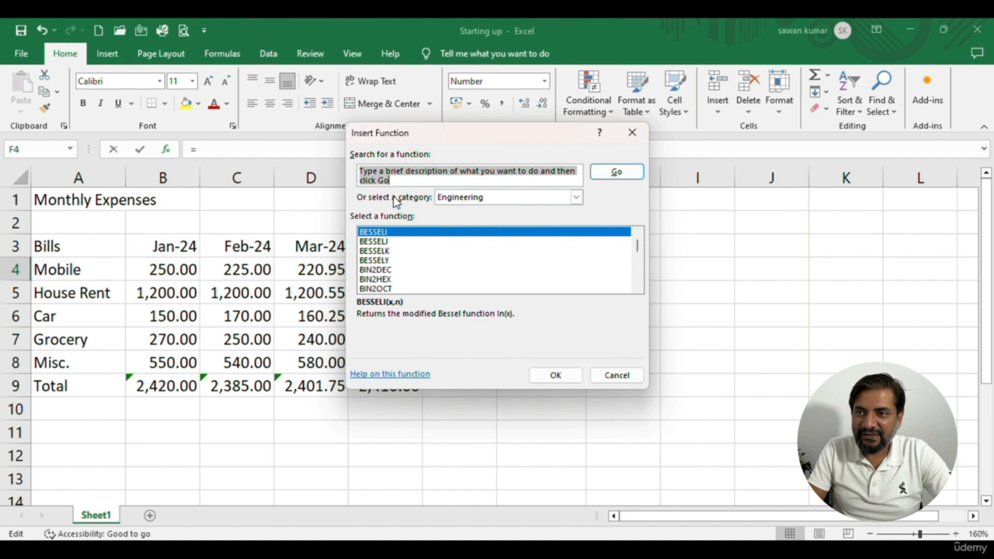
text(sum)
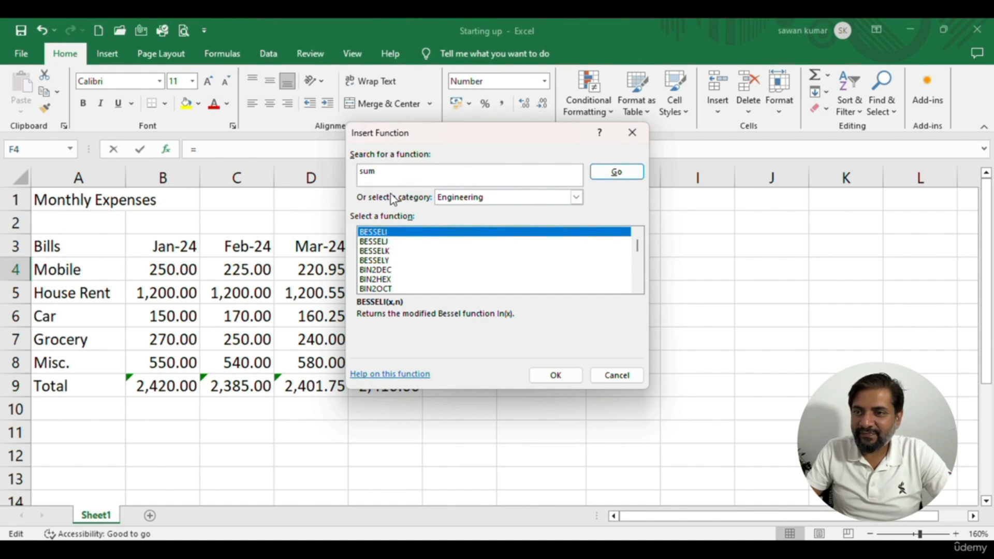
click(629, 173)
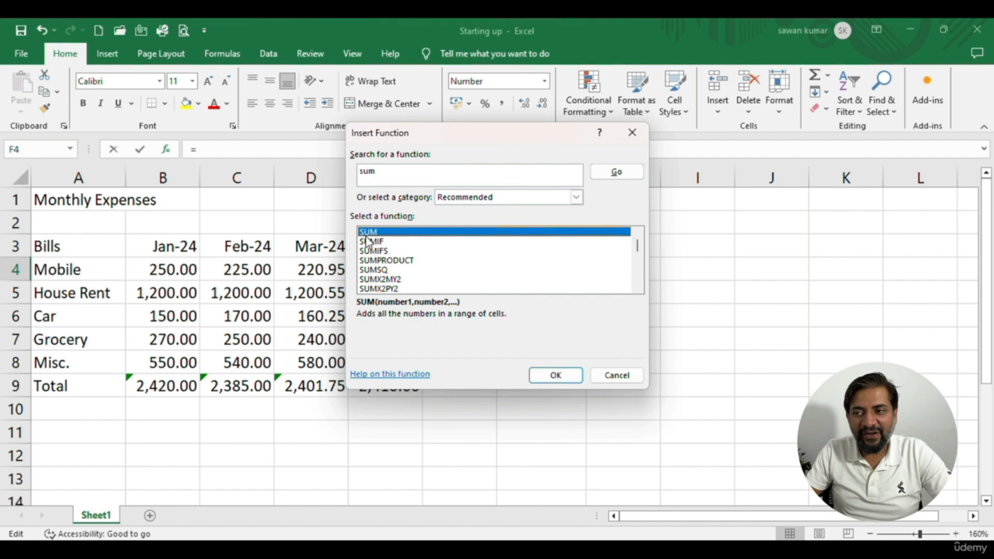
click(550, 373)
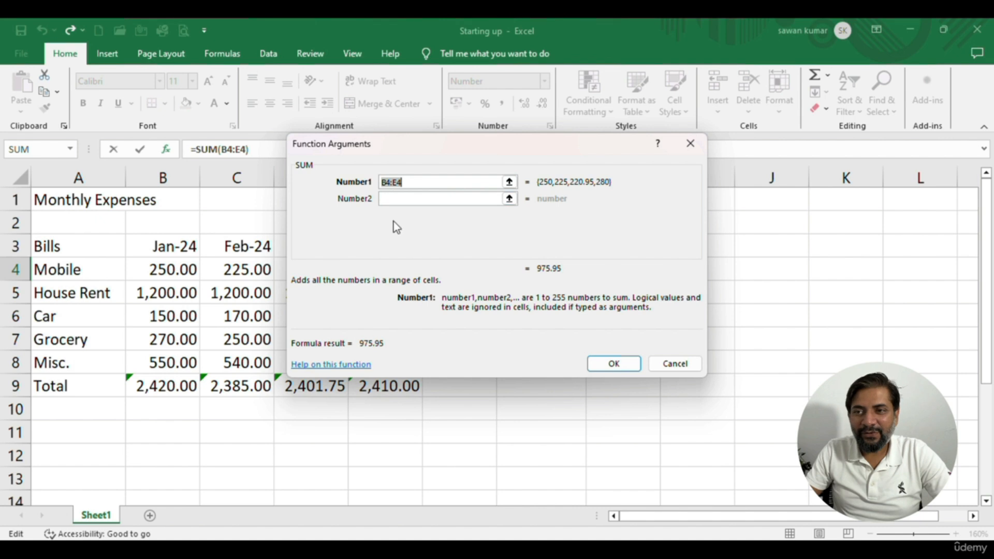
click(614, 365)
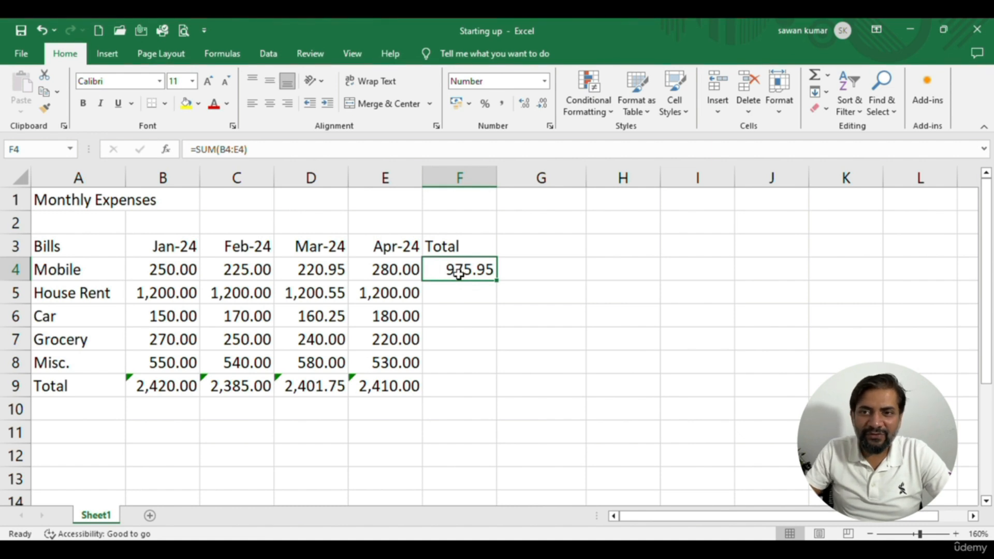
key(Delete)
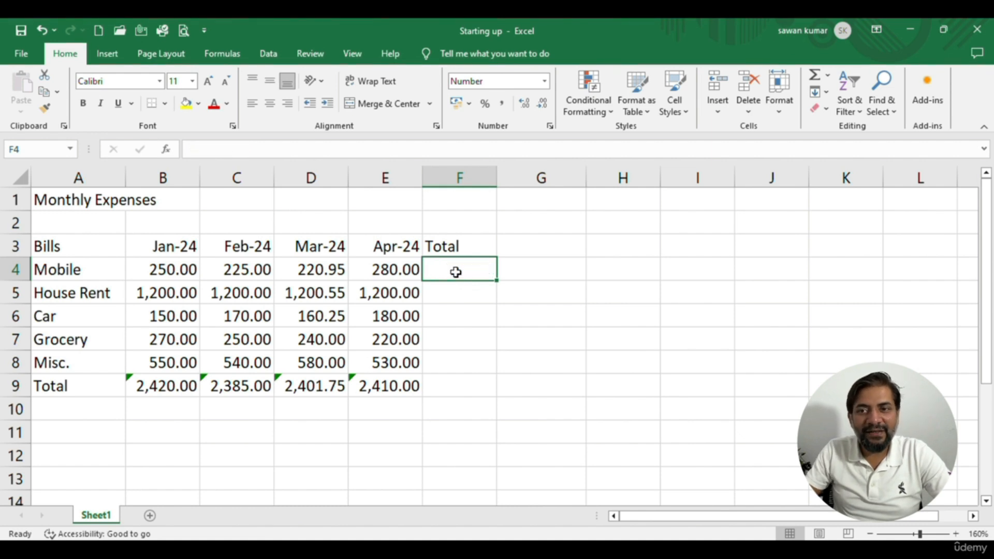
Insert the SUM function in F4, picking the Mobile amounts B4:E4 on the sheet as its range
click(164, 151)
click(383, 233)
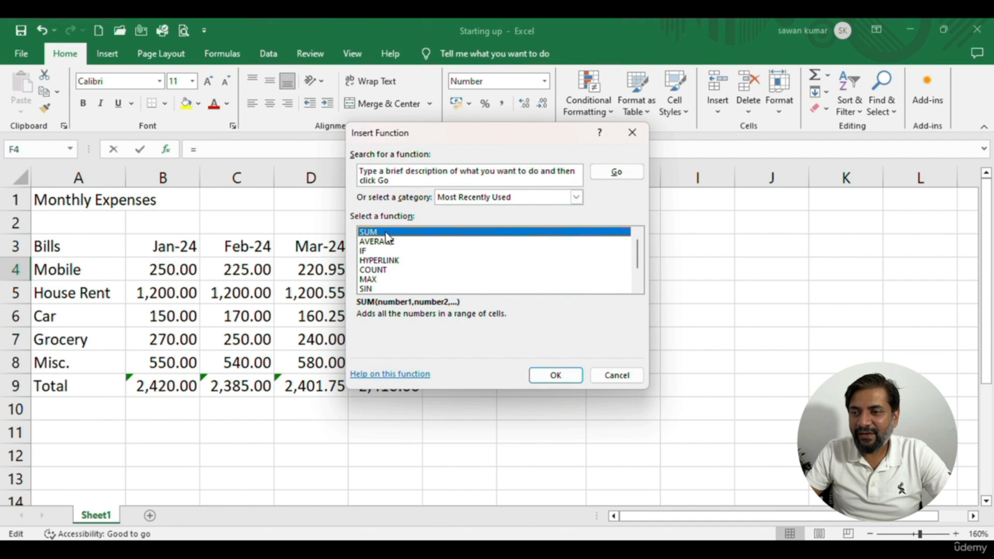
click(568, 375)
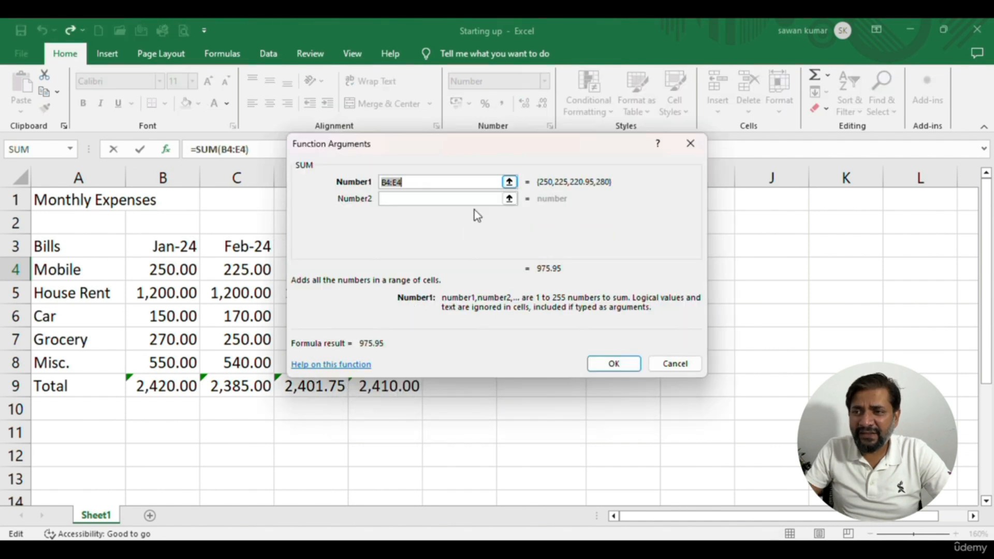
click(510, 184)
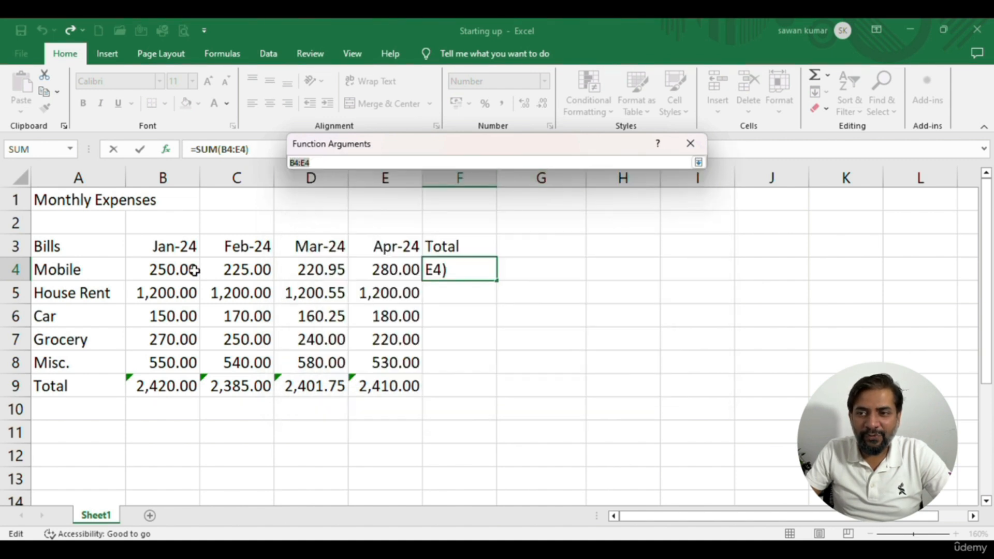
drag(174, 269, 385, 271)
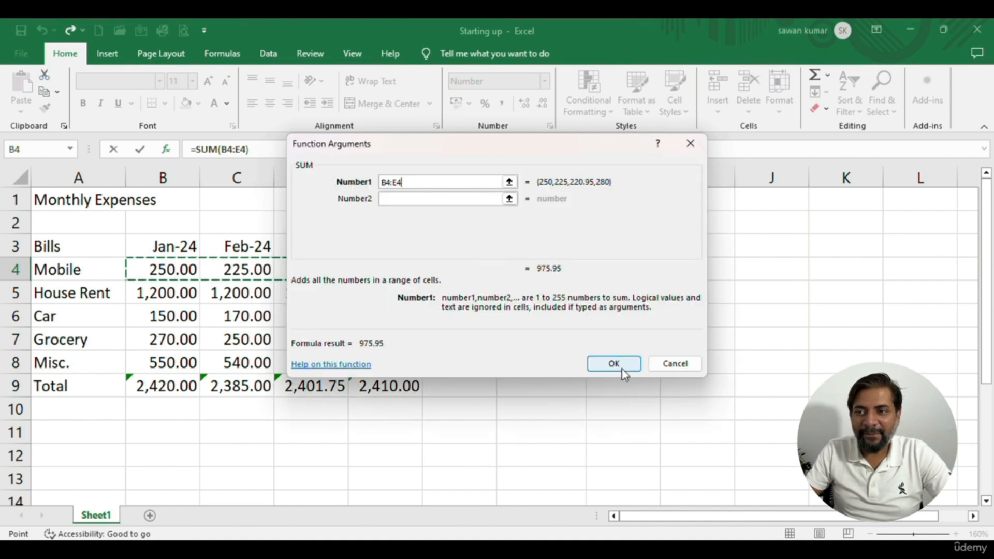
click(614, 364)
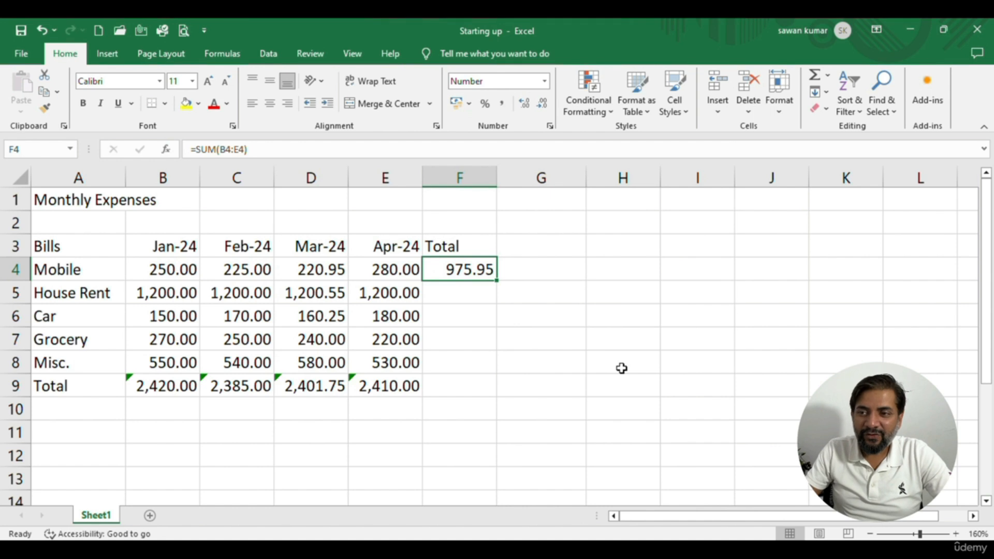
Insert the SUM function in F5 for House Rent, picking the range B5:D5 on the sheet
click(461, 288)
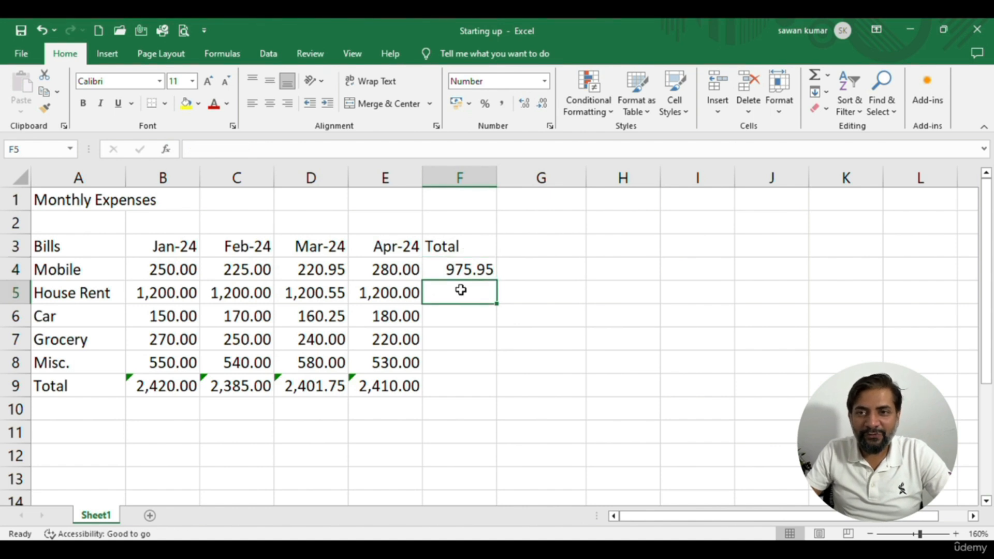
click(166, 150)
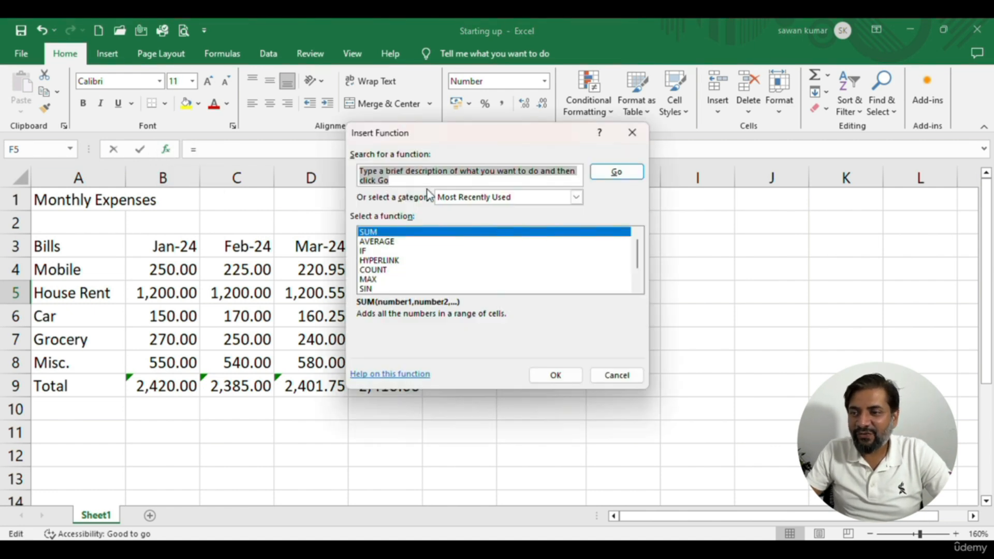
click(570, 376)
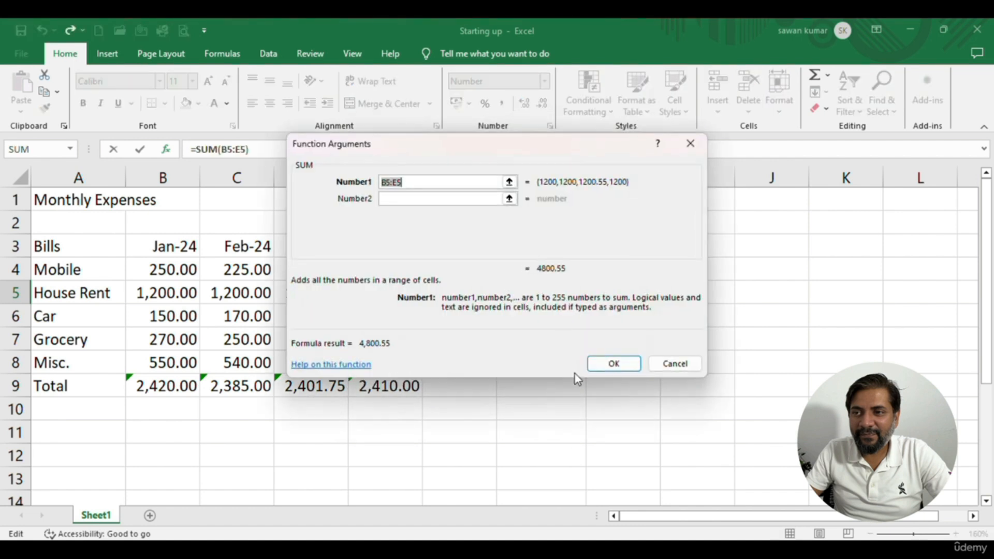
click(509, 183)
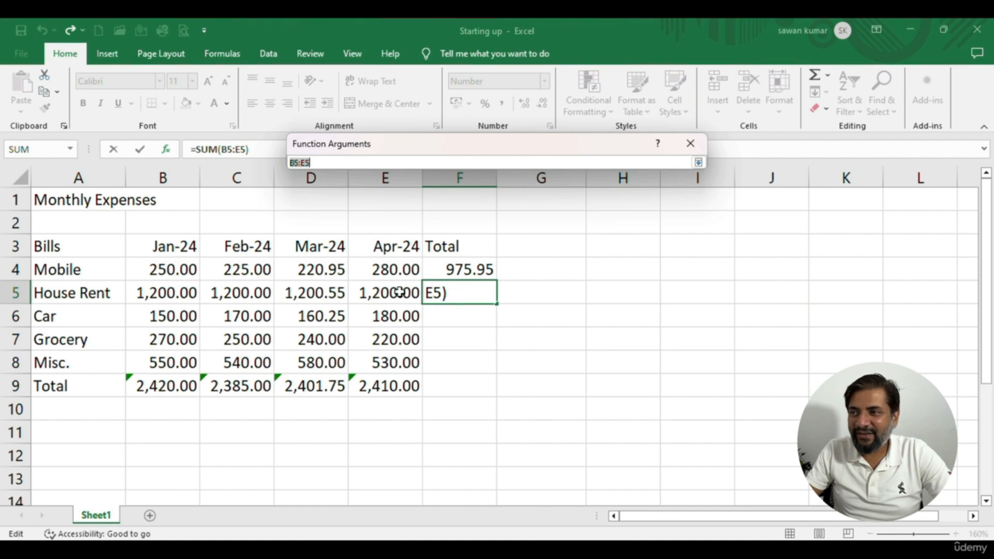
drag(178, 300, 302, 286)
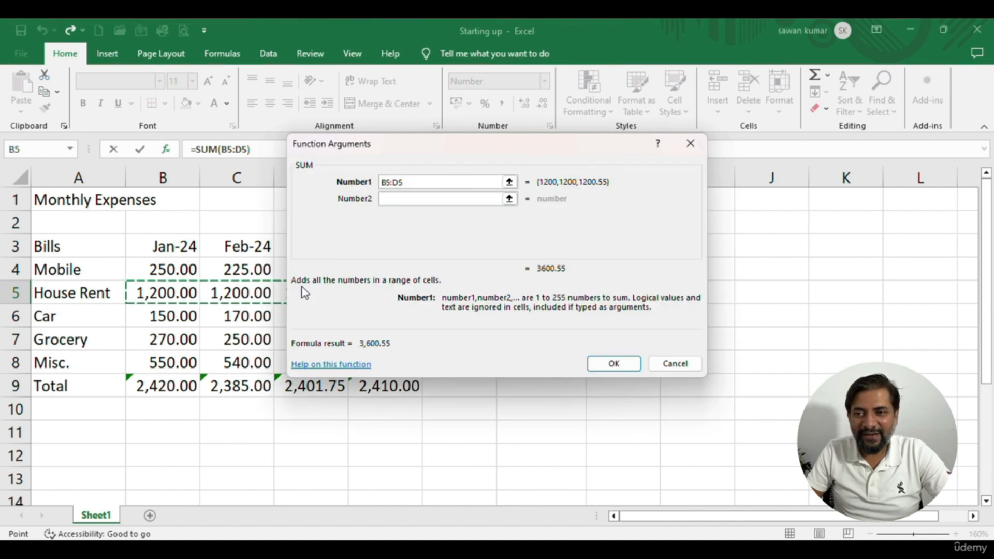
key(Return)
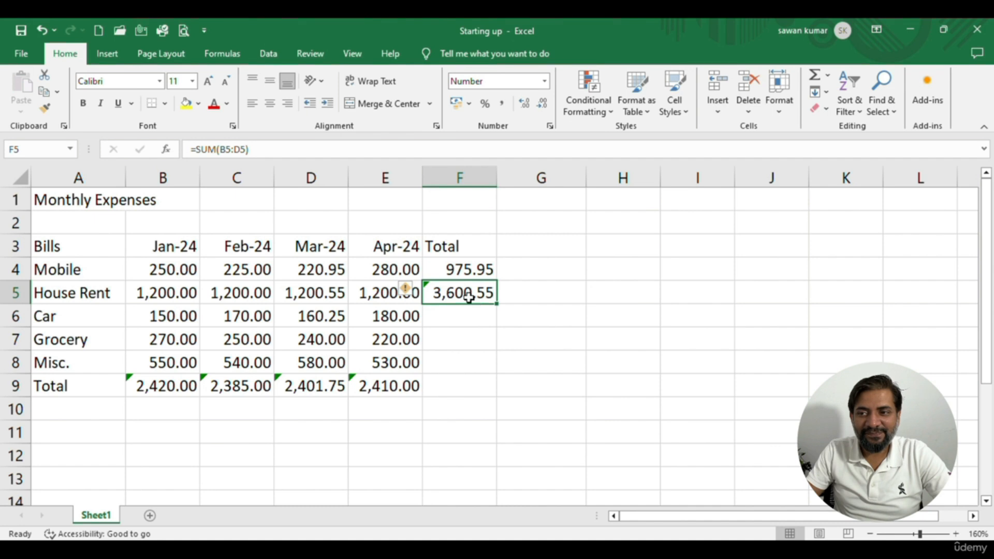
Copy the Mobile total formula from F4 into F5, F6, F7 and F8 for the remaining bills
click(458, 268)
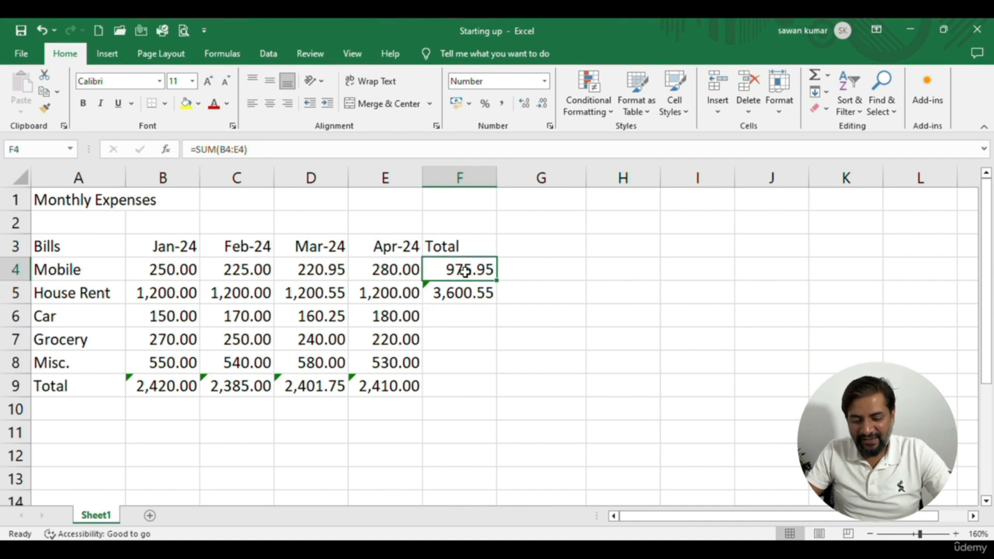
key(ctrl+c)
click(466, 291)
key(ctrl+v)
click(460, 314)
key(ctrl+v)
click(463, 338)
key(ctrl+v)
click(456, 359)
key(ctrl+v)
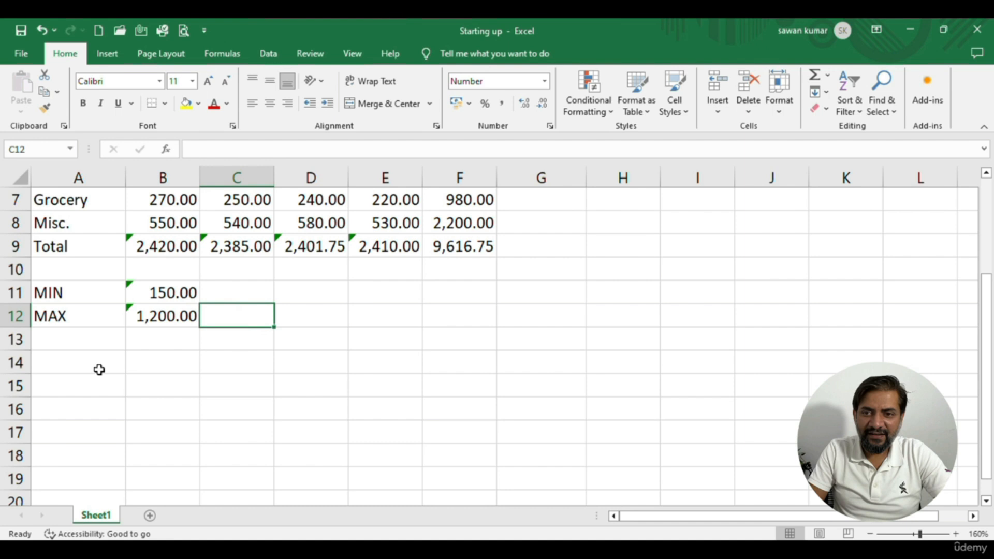
Enter the label "Average" in cell A14, below the MIN and MAX rows
click(97, 367)
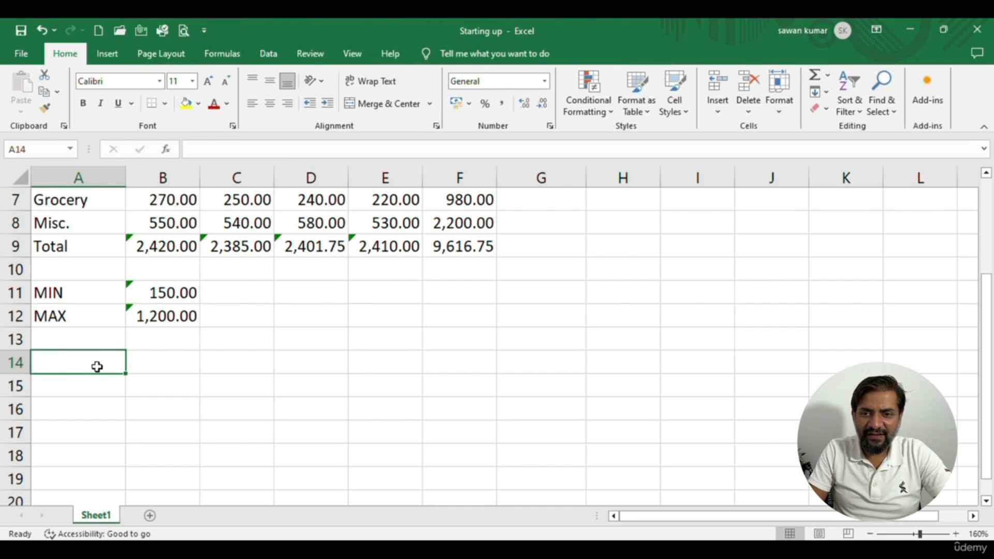
text(Average)
key(Return)
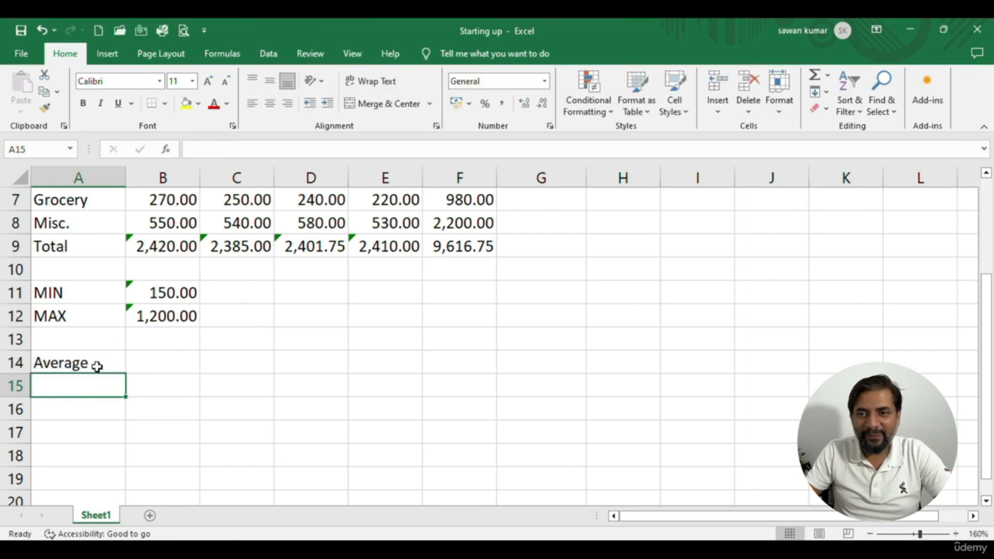
Calculate the January average manually in B14 with =B9/5, and clear the cell again
scroll(97, 367, up, 2)
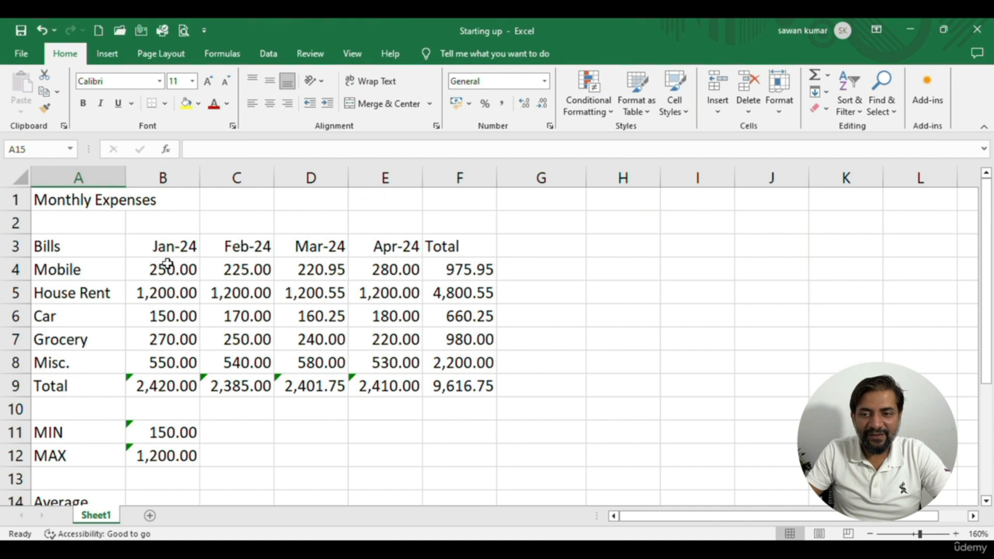
drag(166, 262, 167, 351)
scroll(168, 359, down, 1)
scroll(169, 359, down, 5)
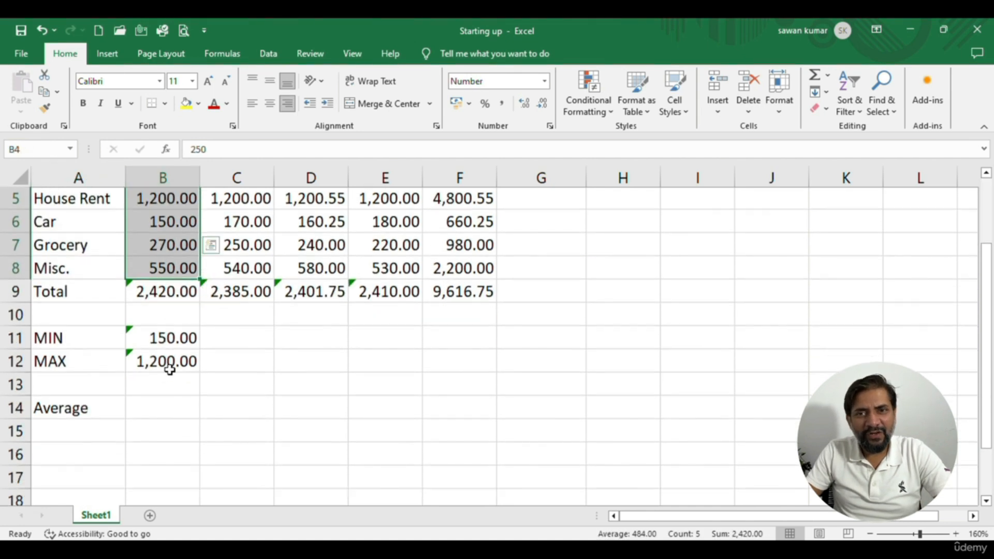
click(176, 369)
scroll(325, 399, up, 3)
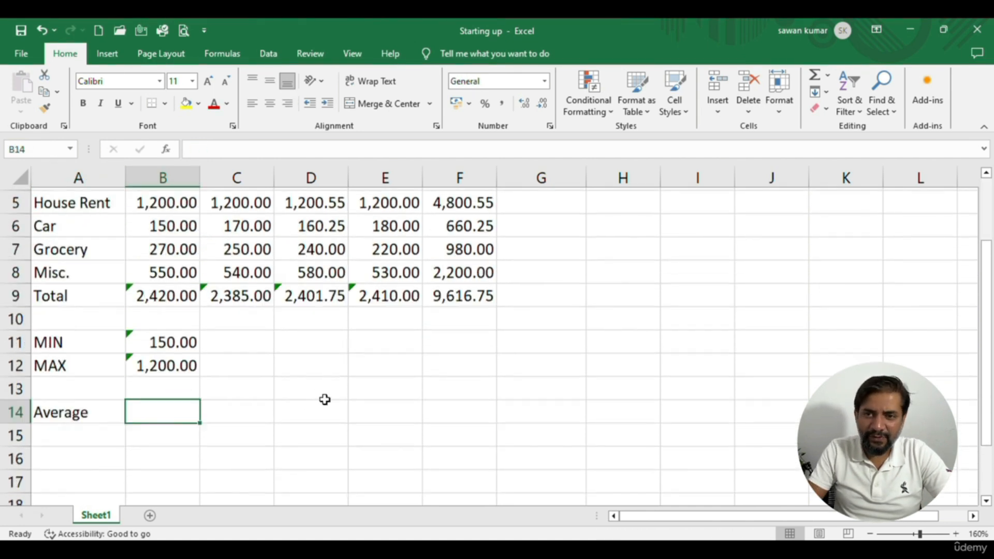
text(=)
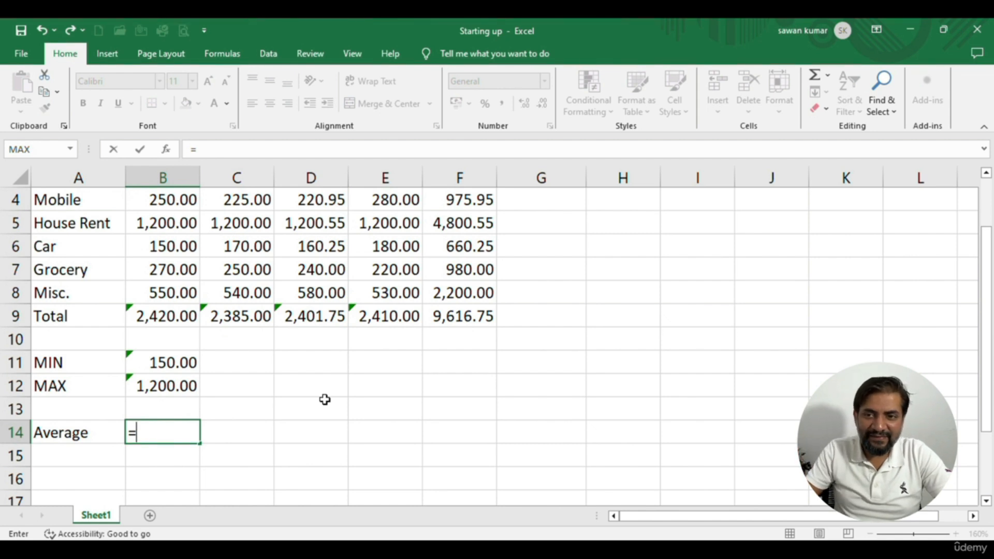
click(176, 318)
text(/5)
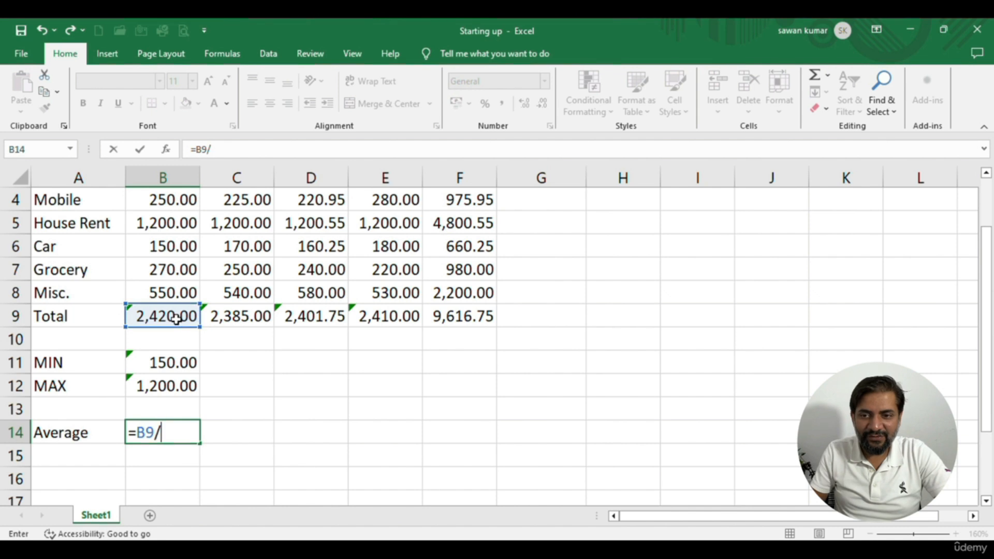
key(Return)
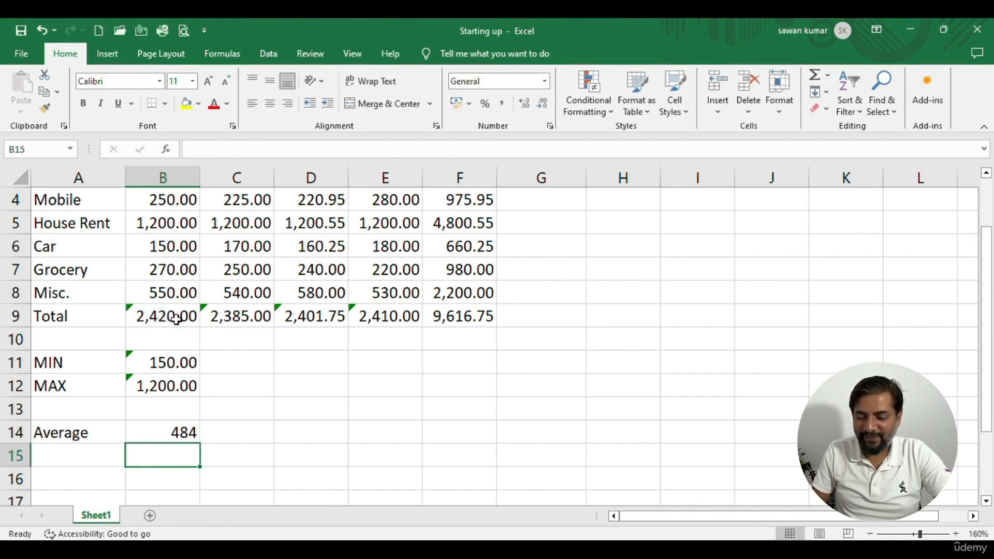
key(Up)
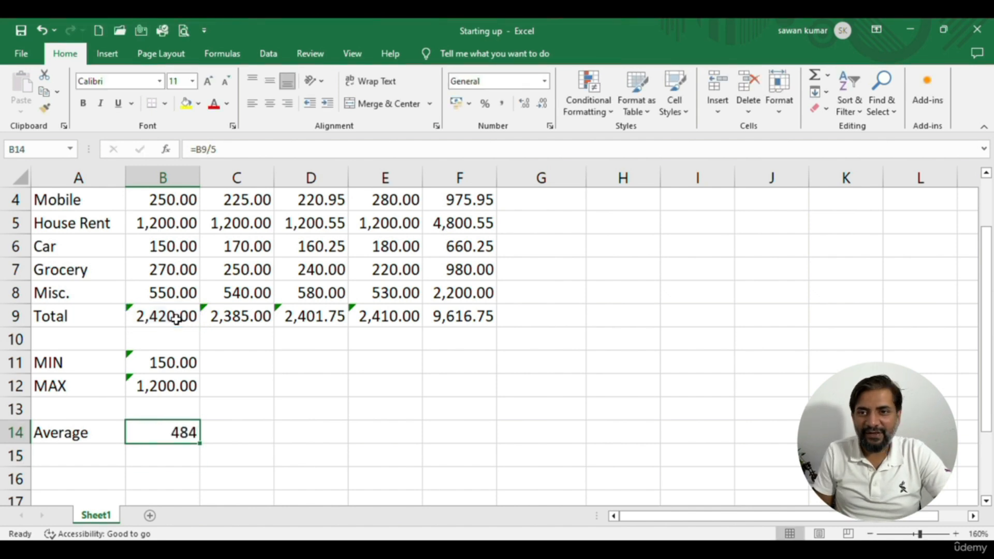
key(Delete)
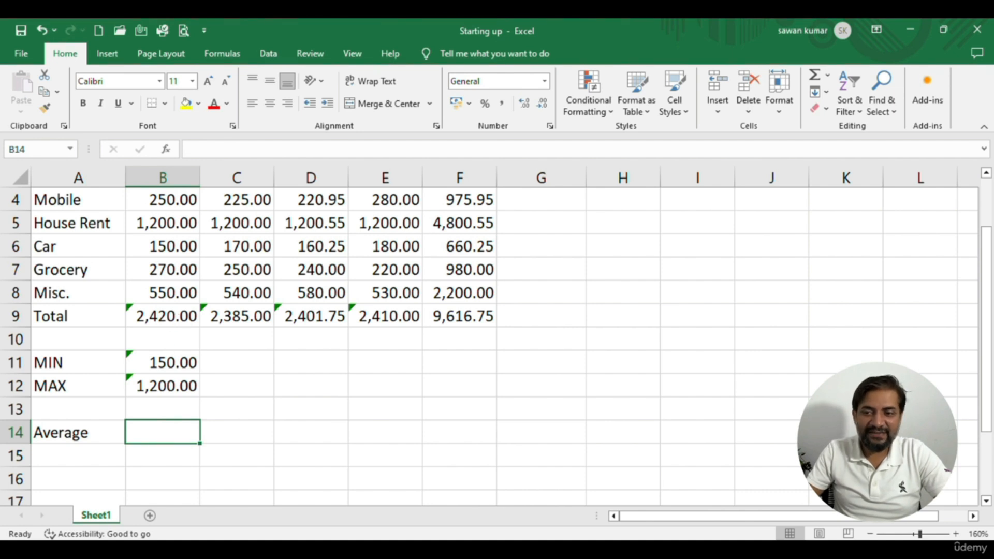
Switch to ChatGPT and send the request "I want to calculate the average of cells B4 to B8."
key(alt+Tab)
click(351, 499)
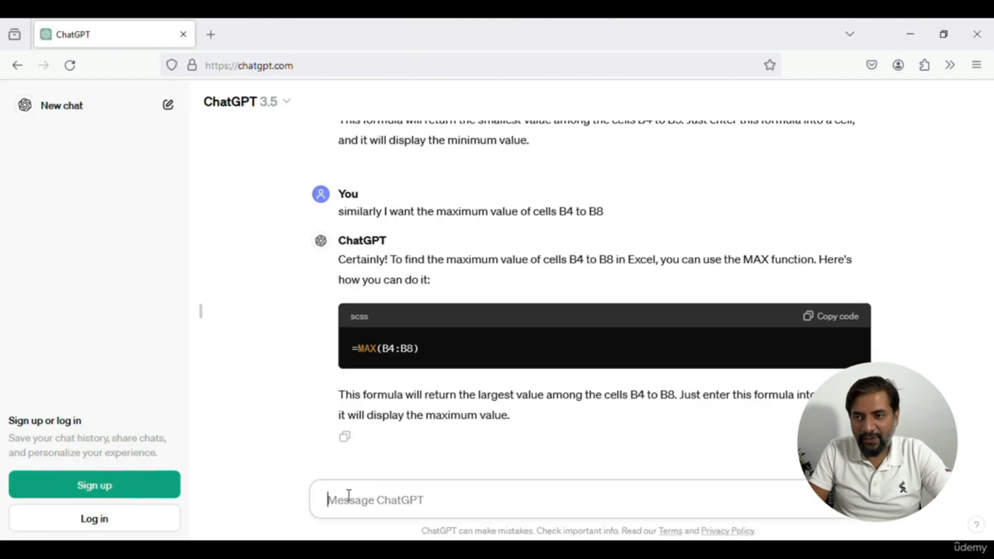
text(I want to calculate the average of cells B4 to B8.)
key(Return)
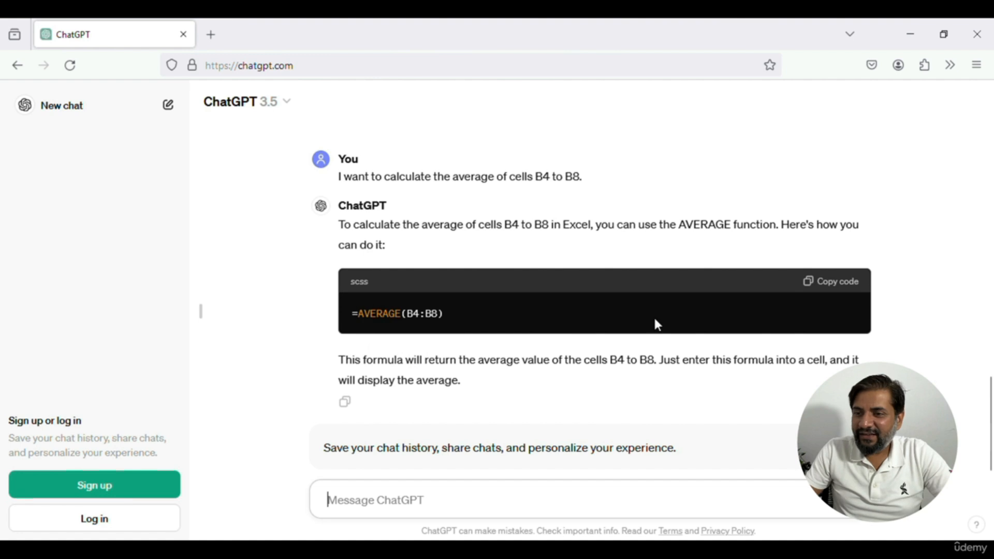
Copy the formula =AVERAGE(B4:B8) from ChatGPT's answer and enter it in cell B14 of the Excel sheet
click(829, 281)
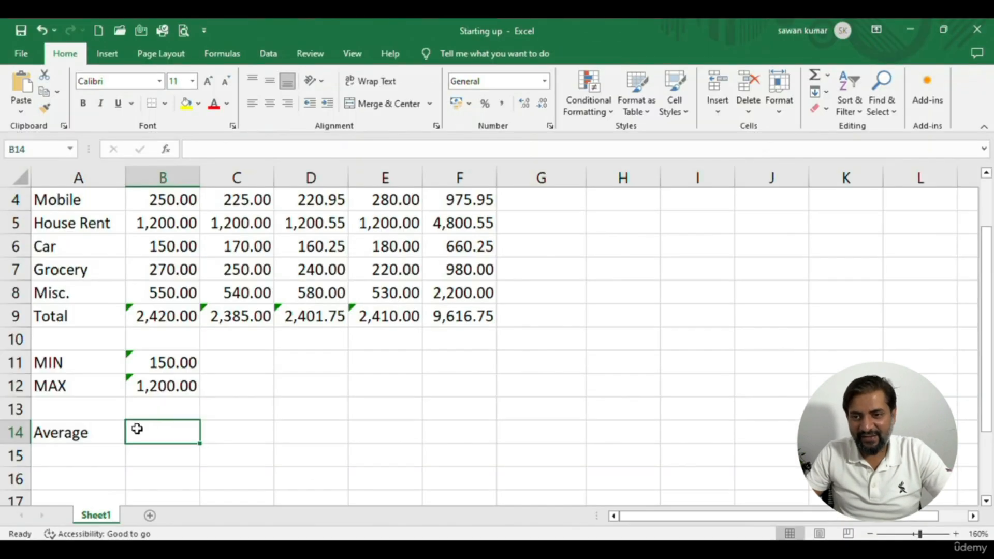
double_click(146, 435)
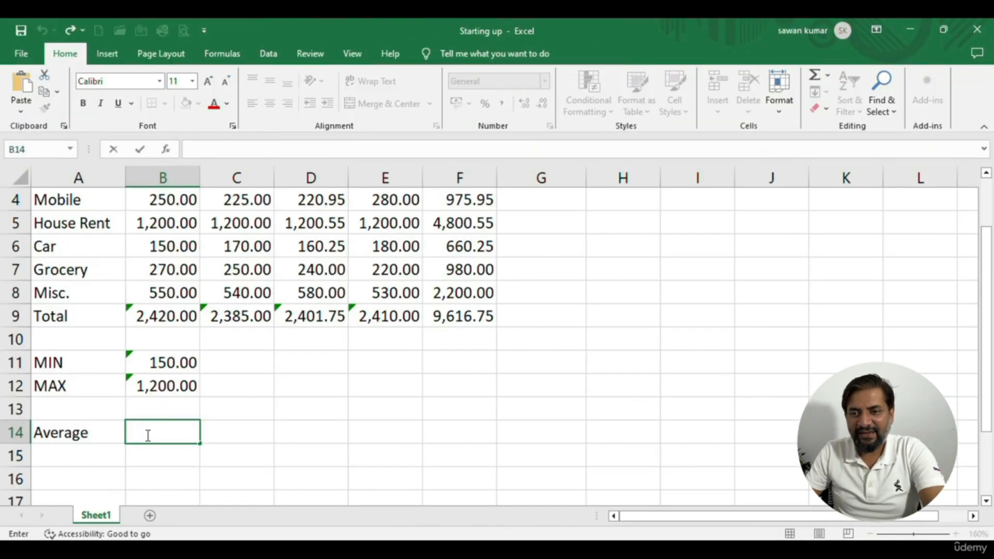
text(=AVERAGE(B4:B8))
key(Return)
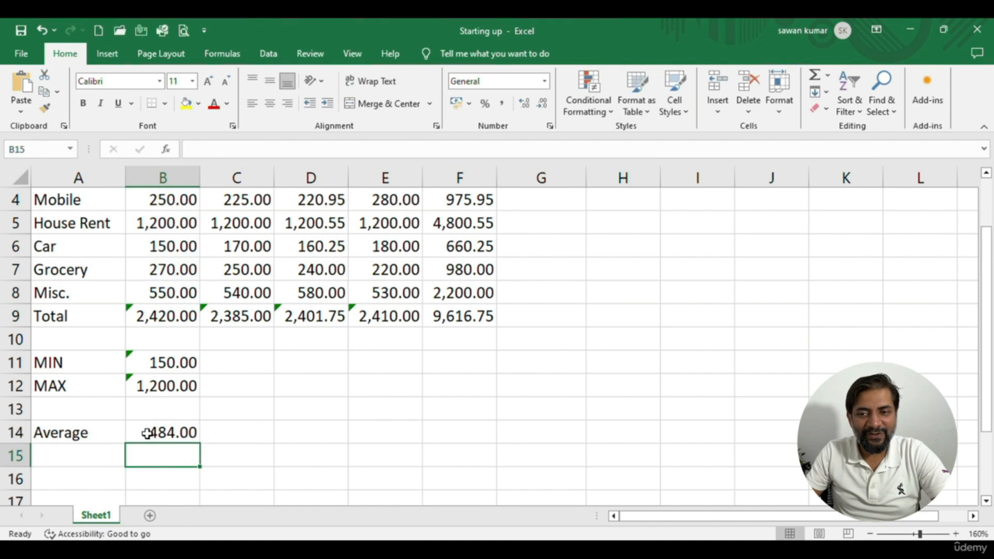
Start an AVERAGE function in cell C14 through the Insert Function dialog
click(191, 435)
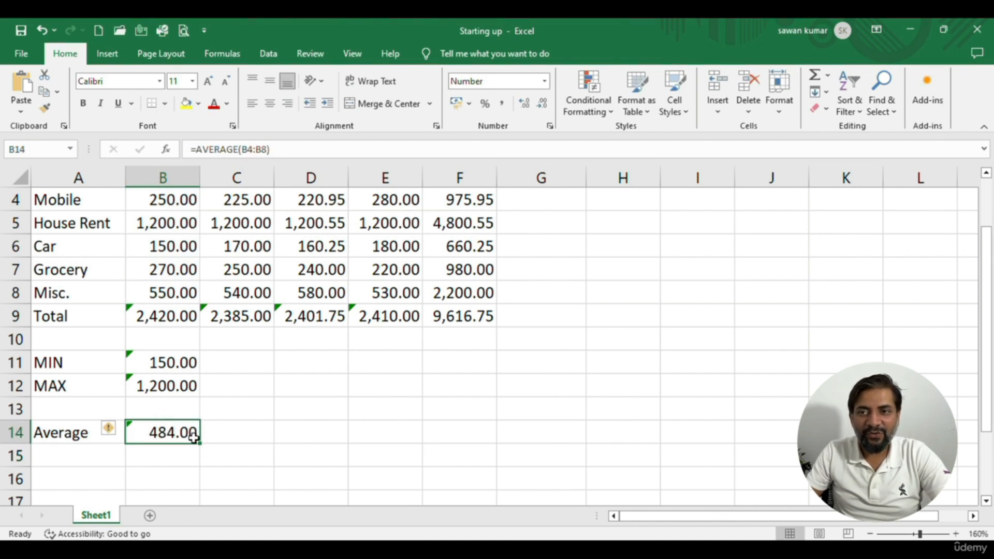
click(228, 429)
click(165, 150)
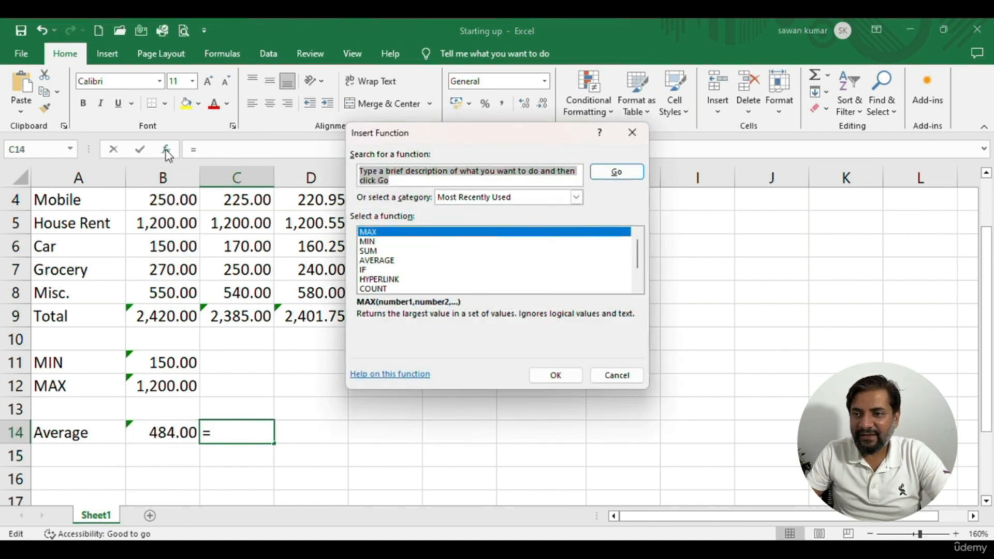
click(374, 261)
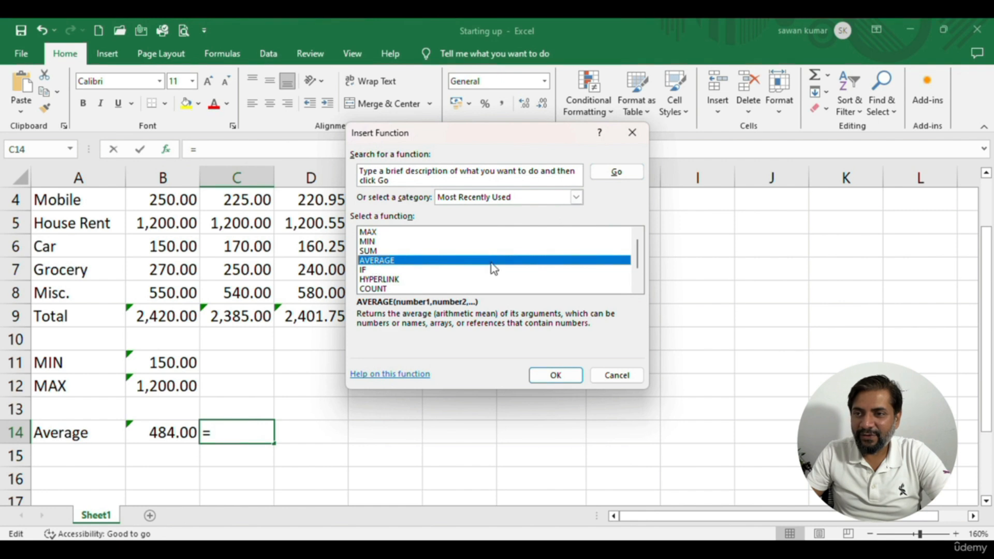
click(543, 376)
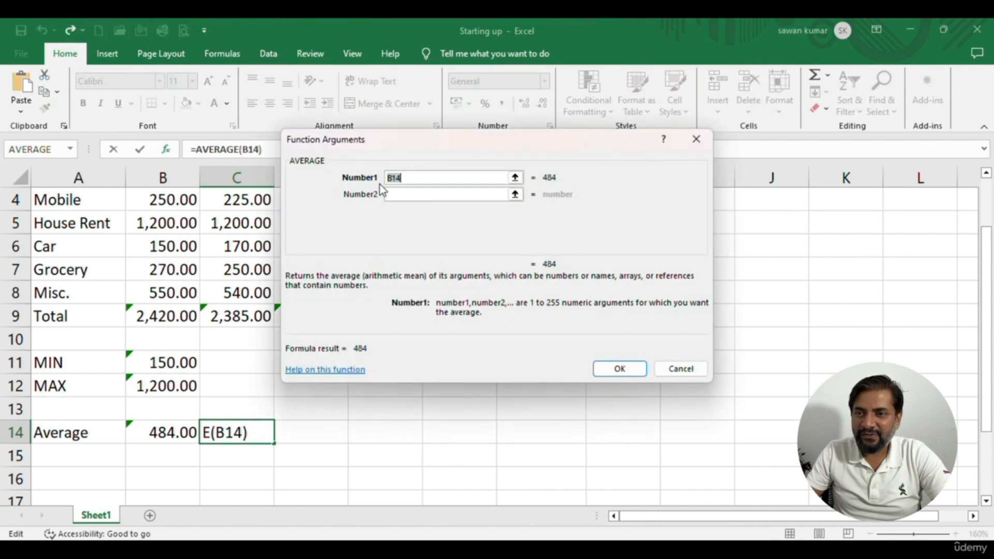
Set the AVERAGE function's Number1 argument to the February expenses C4:C8 and confirm it
click(515, 178)
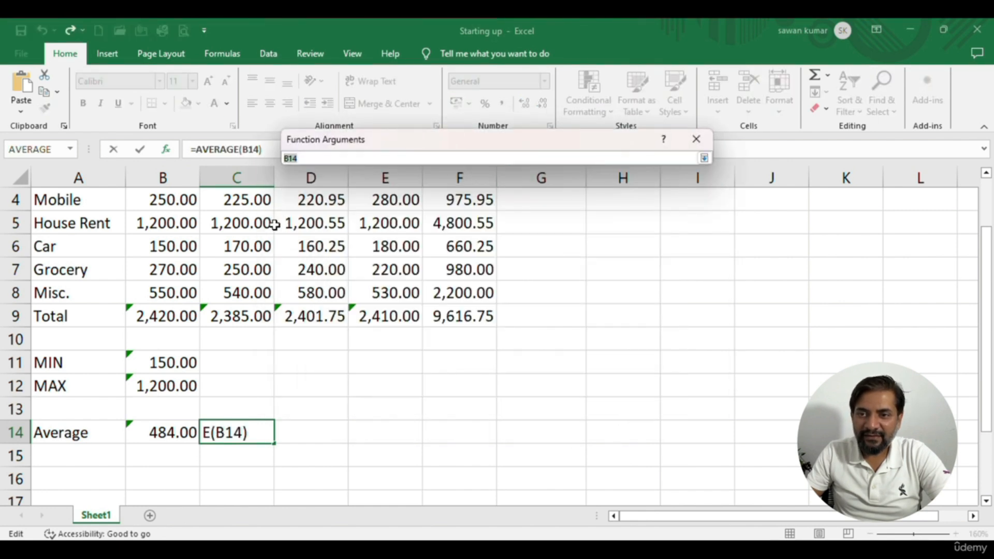
scroll(275, 224, up, 1)
drag(238, 264, 241, 358)
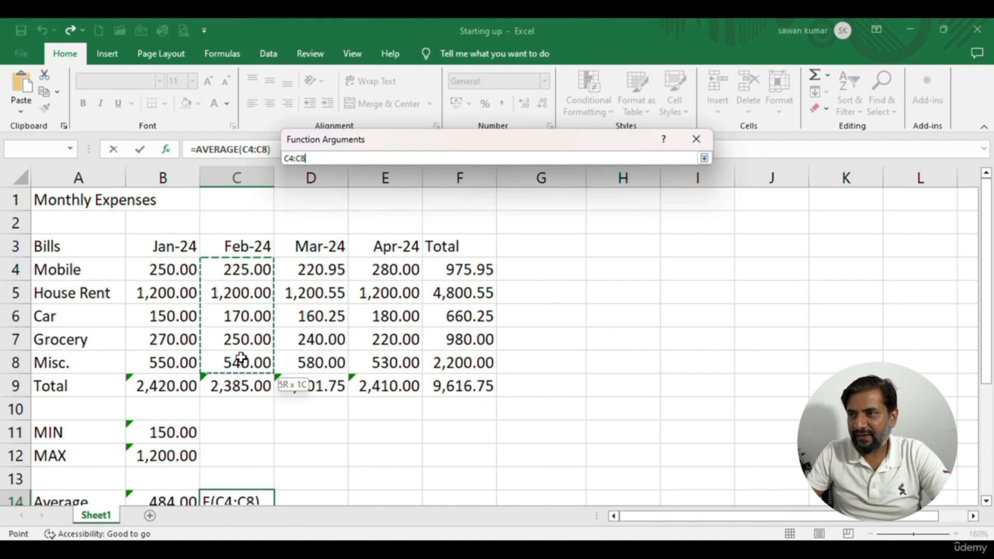
click(704, 158)
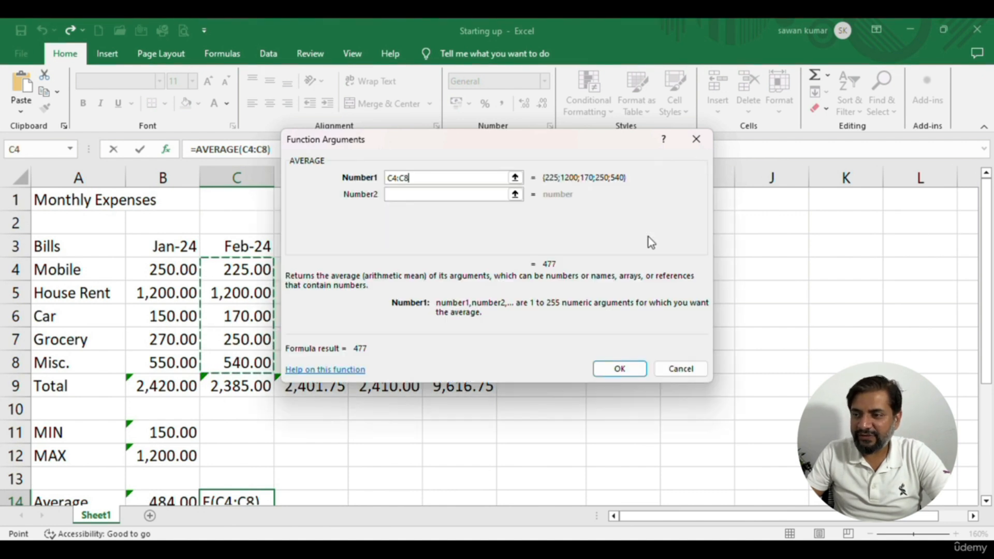
click(614, 370)
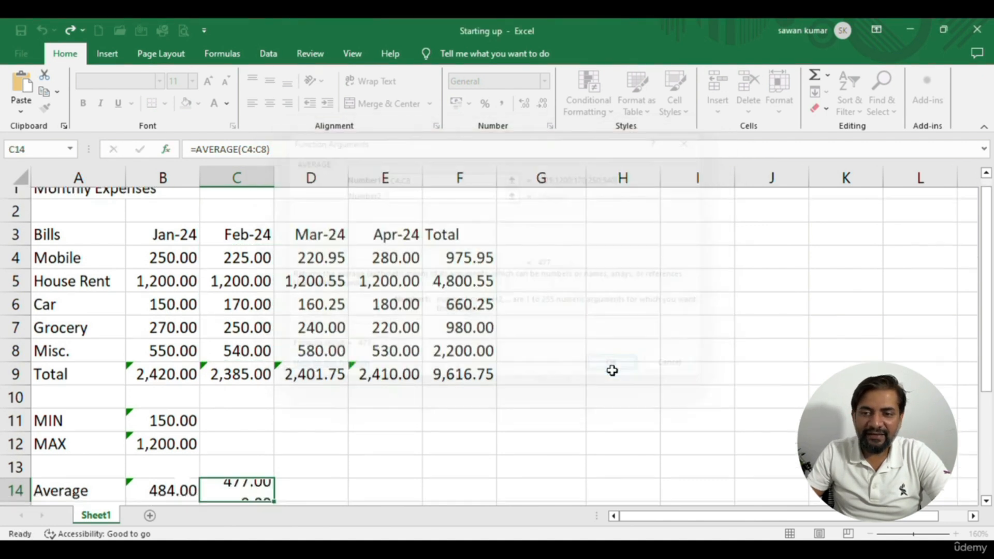
Copy the average formula from C14 into D14 and E14 for March and April
scroll(237, 400, down, 1)
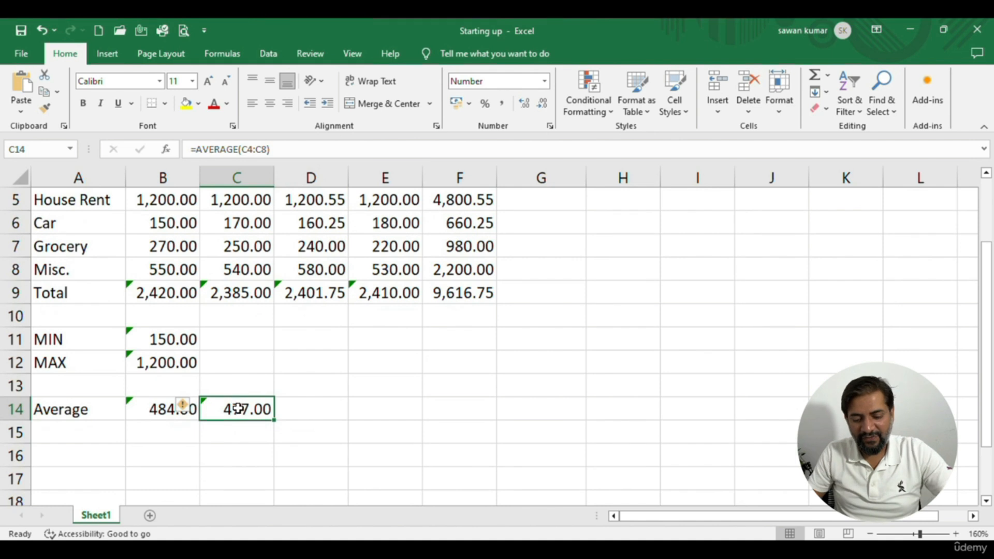
key(ctrl+c)
key(Right)
key(ctrl+v)
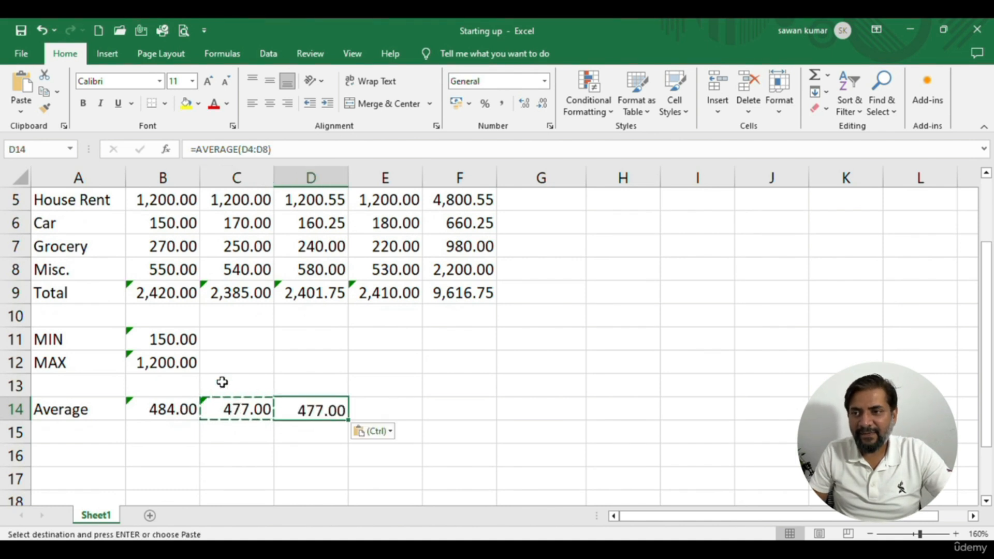
key(Right)
key(ctrl+v)
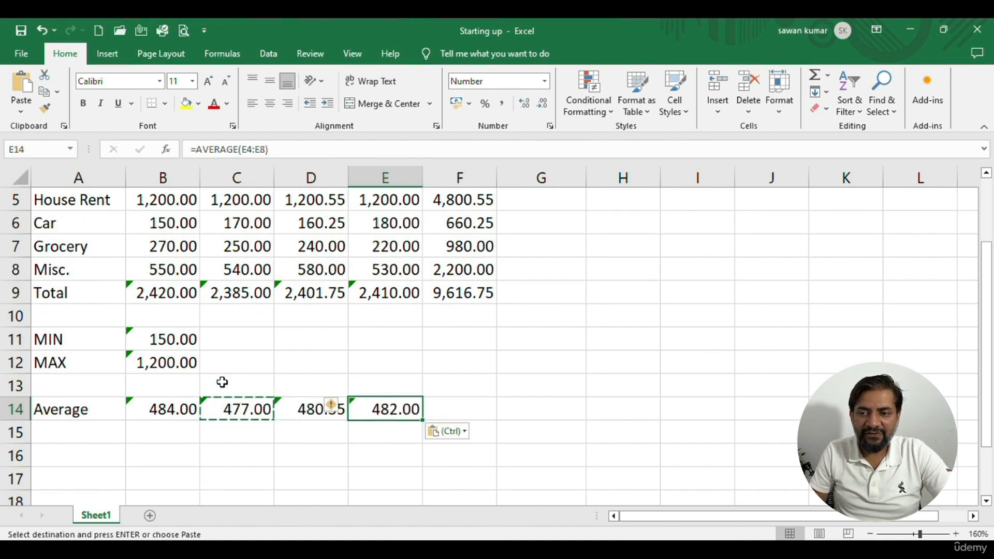
Review the copied average formulas across row 14
key(Left)
key(Left)
key(Left)
key(Right)
key(Right)
key(Right)
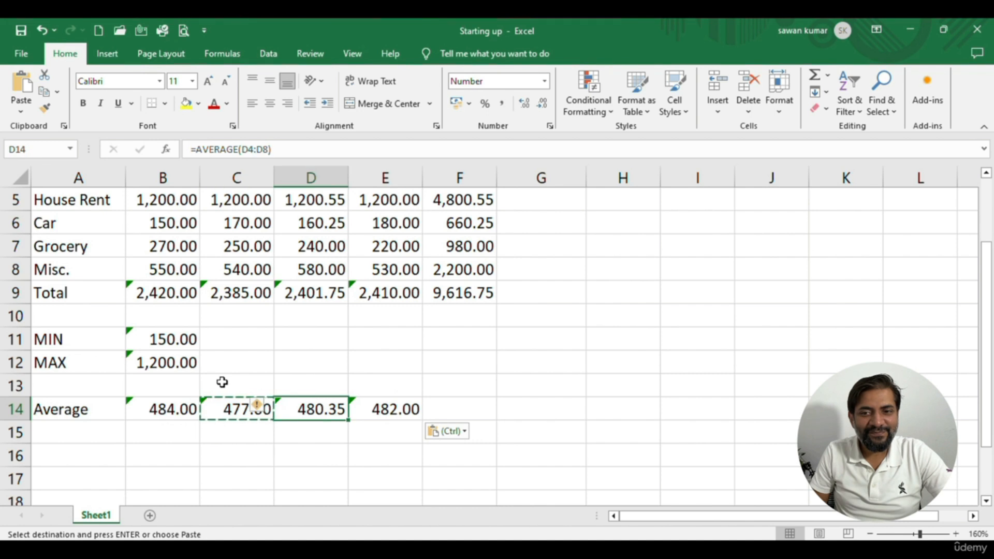
key(Left)
key(Left)
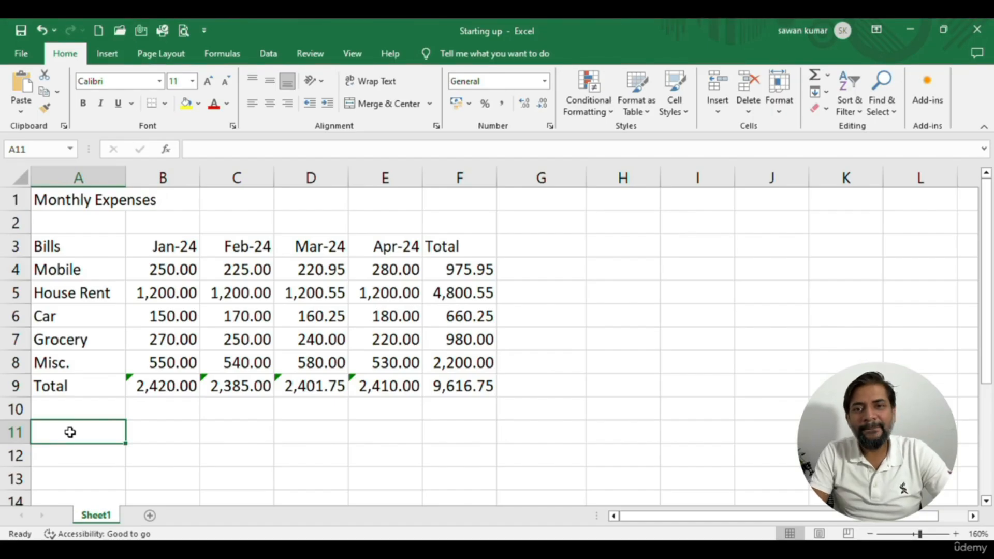
Enter the labels "MIN" in A11 and "MAX" in A12 below the expense table
text(MIN)
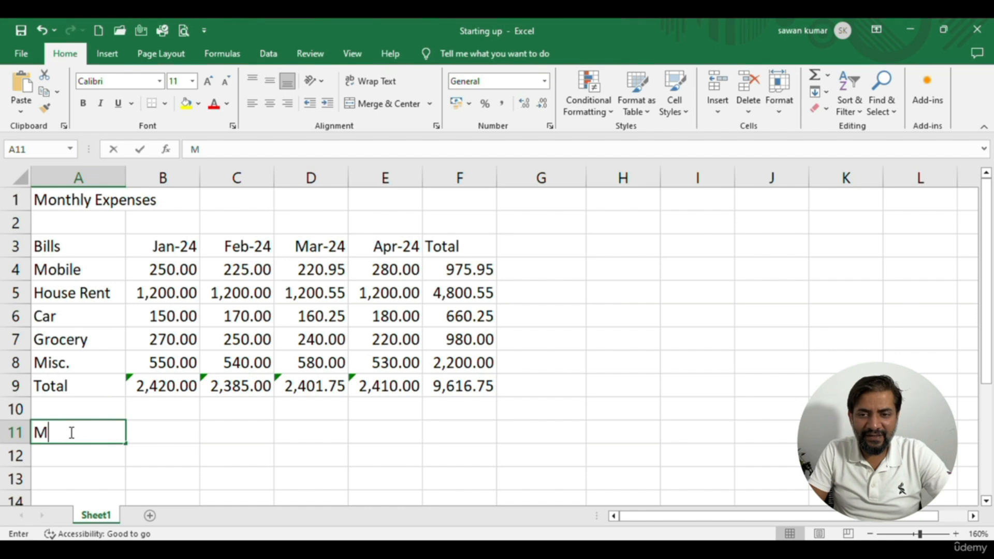
key(Return)
text(MAX)
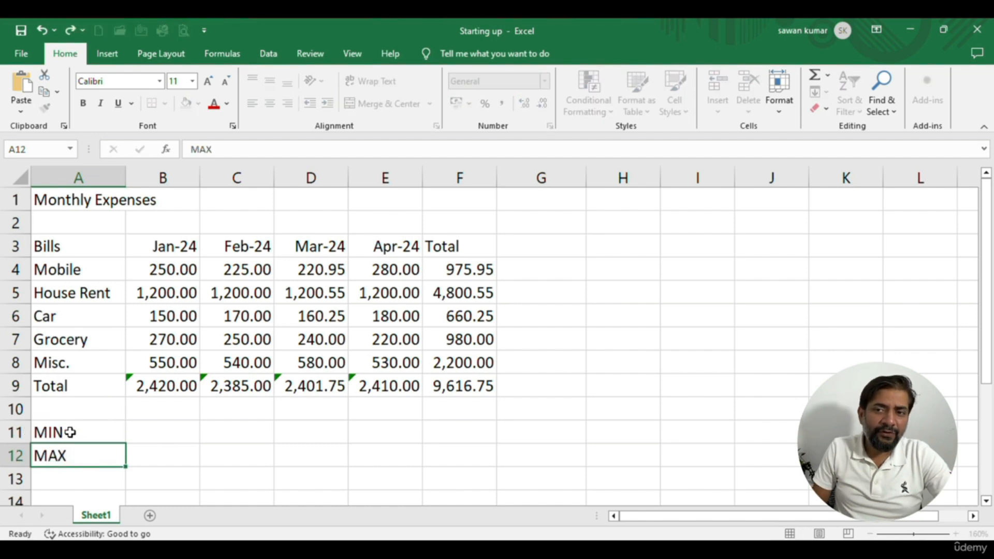
key(Return)
click(70, 433)
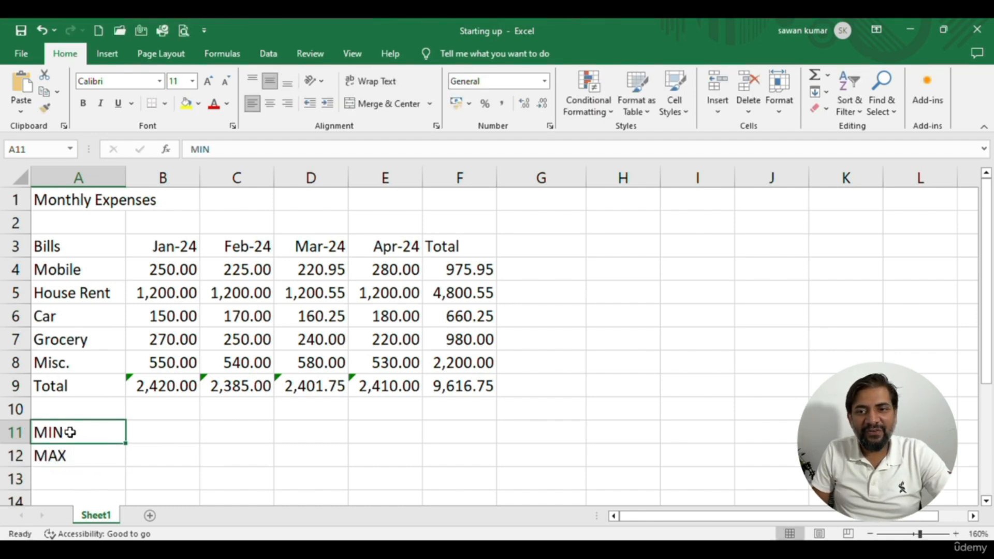
Examine the bill names and monthly amounts that the MIN and MAX rows refer to
key(Tab)
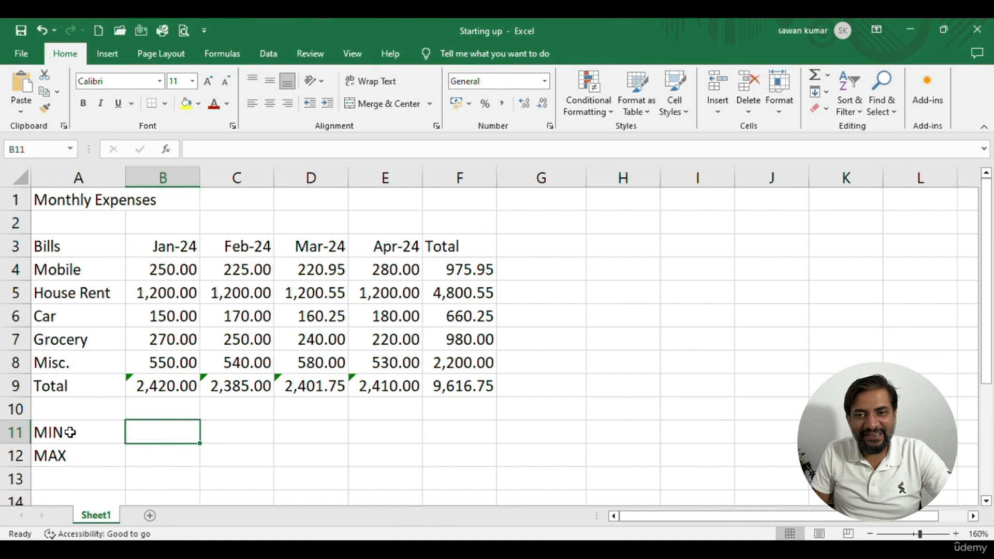
key(Up)
key(Left)
key(Up)
key(Up)
key(Up)
key(Up)
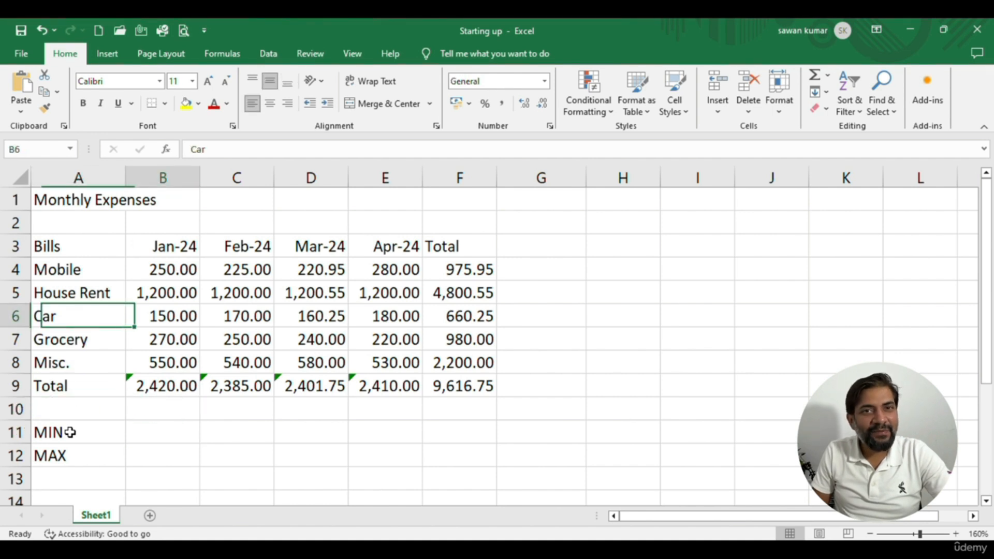
key(Right)
key(Right)
key(Down)
key(Down)
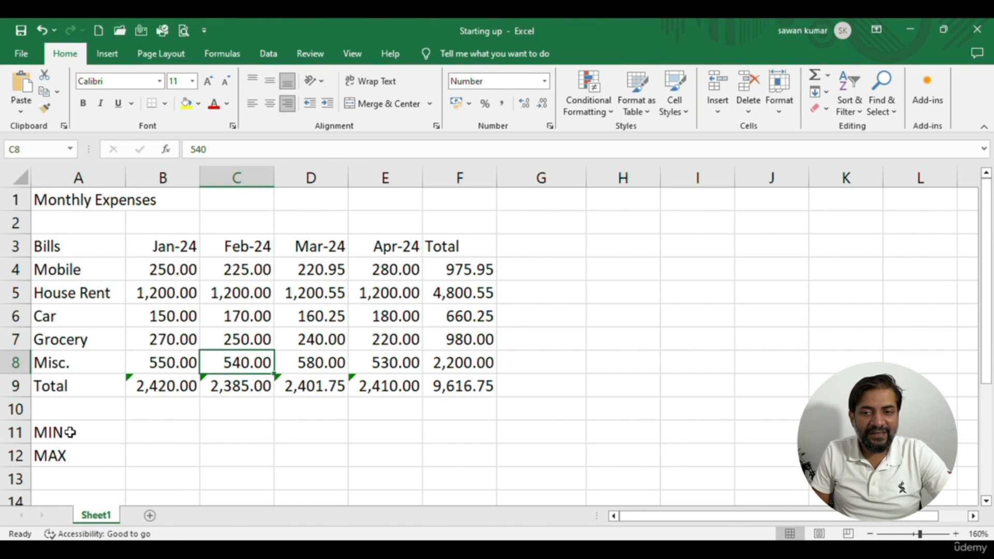
key(Left)
key(Left)
key(Down)
key(Down)
key(Down)
key(Right)
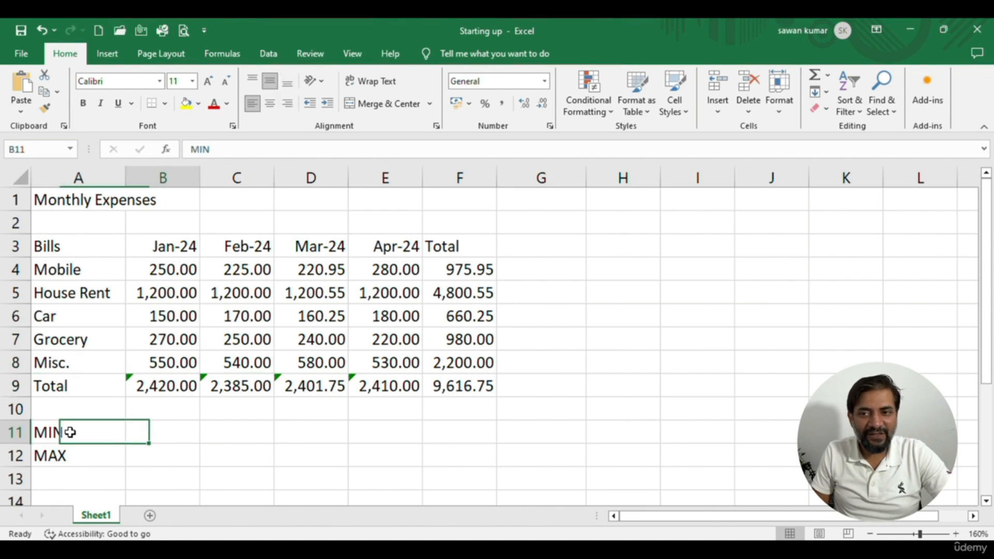
Select the January expenses in B4:B8, from Mobile to Misc., to check the range
key(Up)
key(Up)
key(Up)
key(Up)
key(Up)
key(Up)
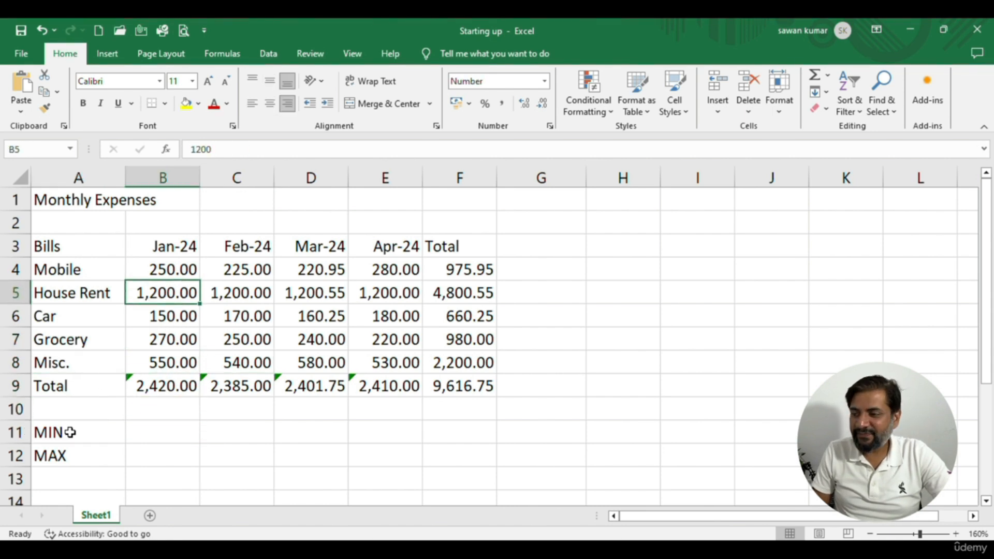
key(Up)
key(shift+Down)
key(shift+Down)
key(shift+Down)
key(shift+Down)
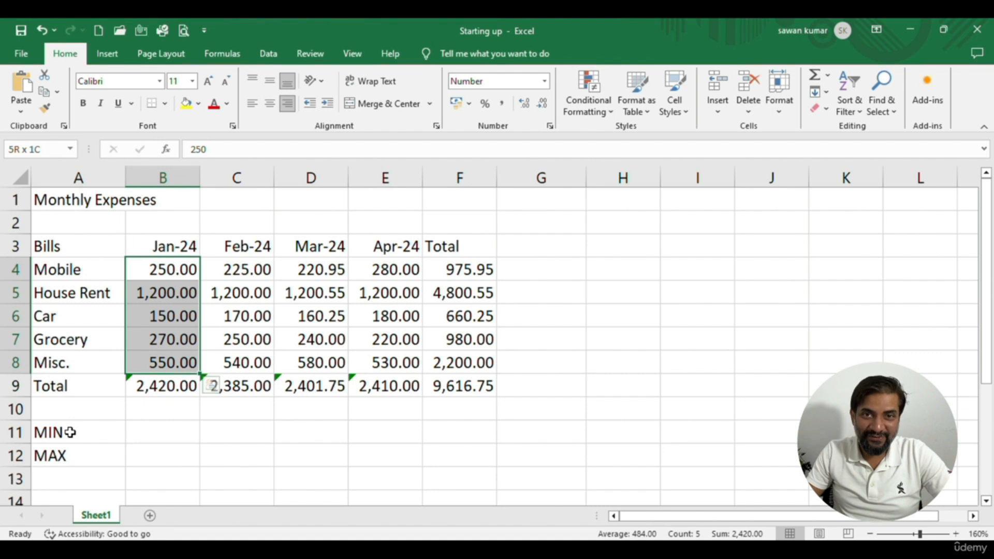
Switch to ChatGPT and send the request "I want to know the min value of cells B4 to B9"
key(alt+Tab)
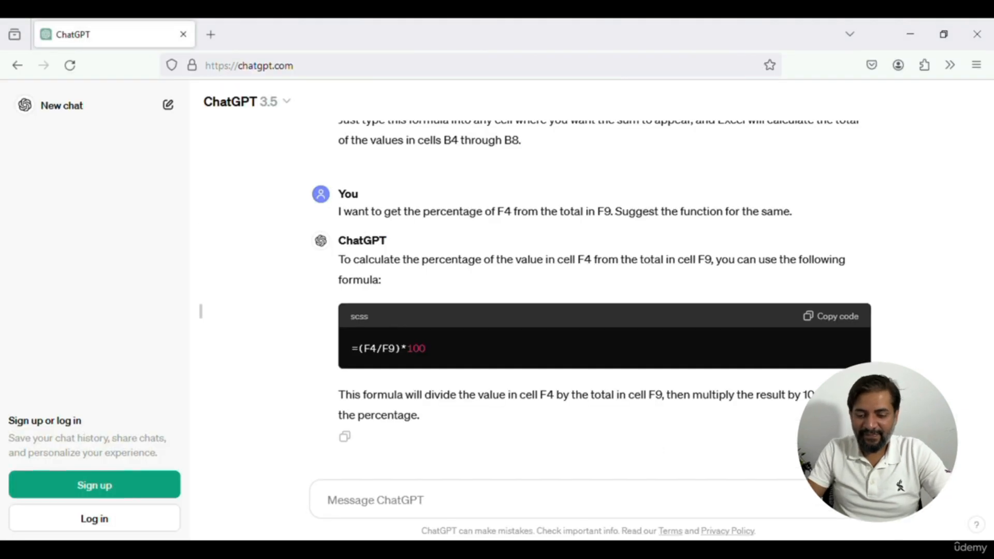
click(432, 506)
text(I wan)
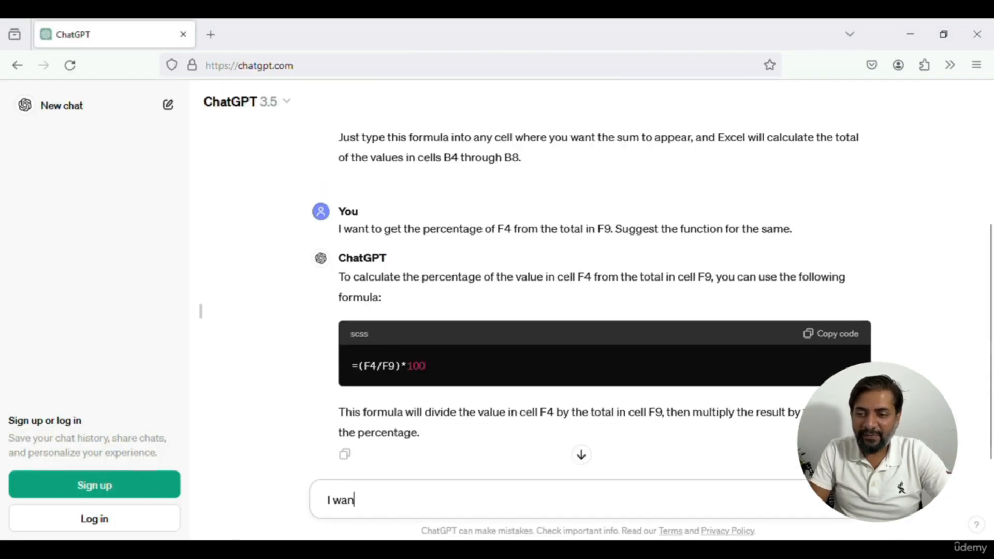
text(t to know the min value of)
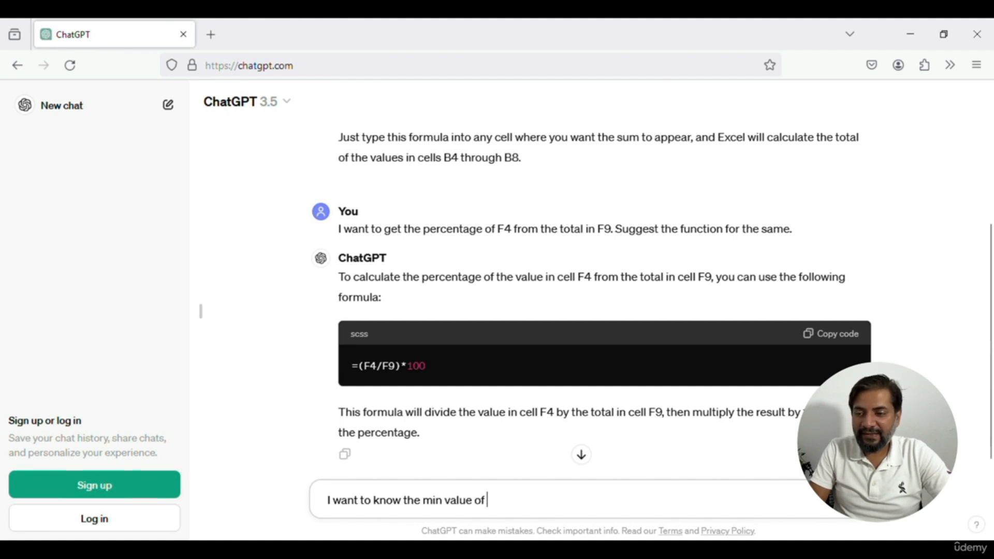
text( cells)
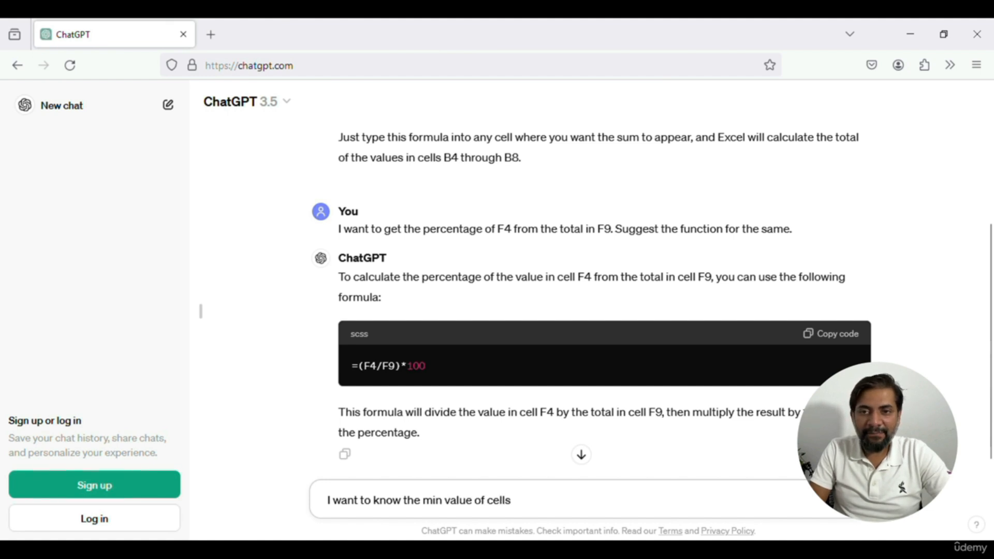
text(B4 to B9)
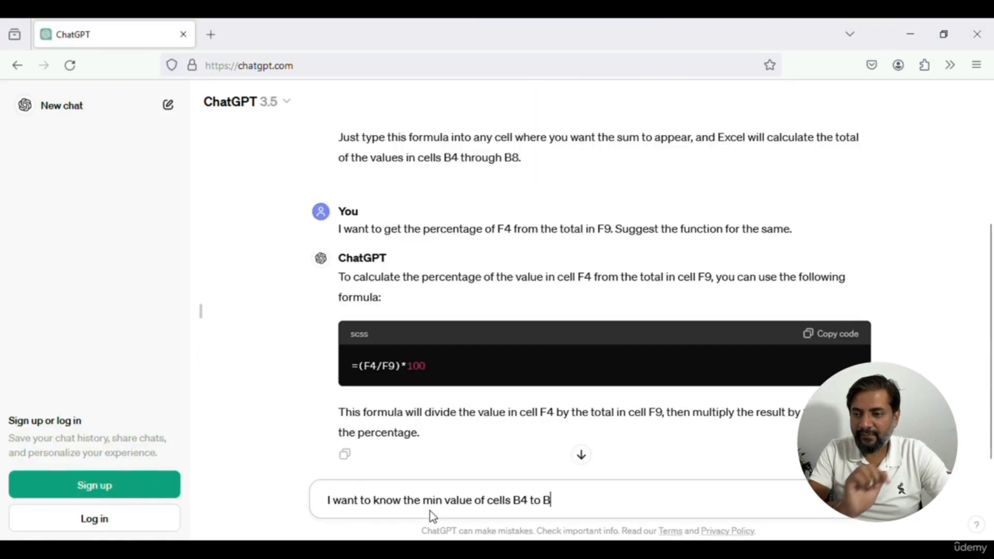
key(Return)
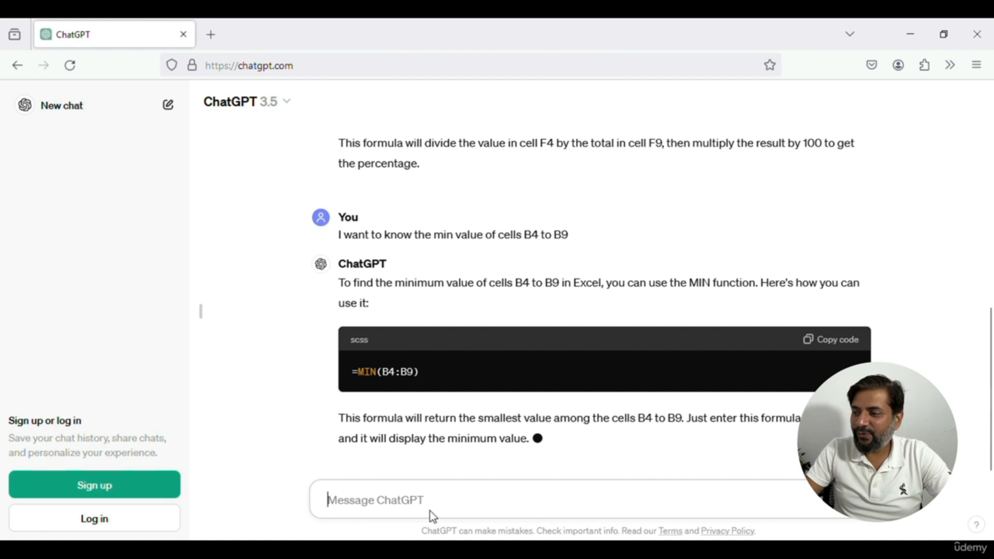
Copy the formula =MIN(B4:B9) from ChatGPT's answer and paste it into cell B11 of the Excel sheet
click(817, 313)
key(alt+Tab)
double_click(175, 437)
key(ctrl+v)
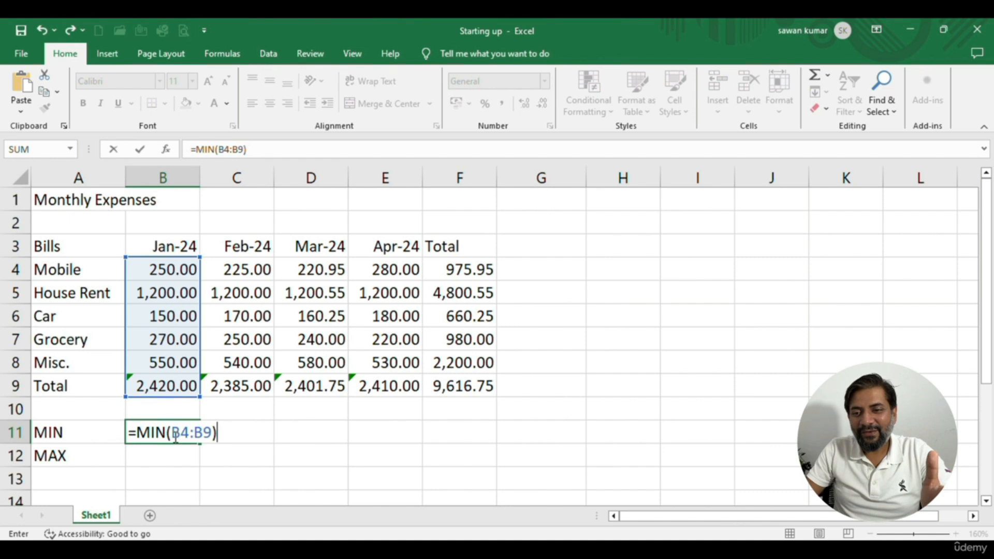
Correct the end of the MIN range in B11 to B8 and confirm the formula
click(212, 433)
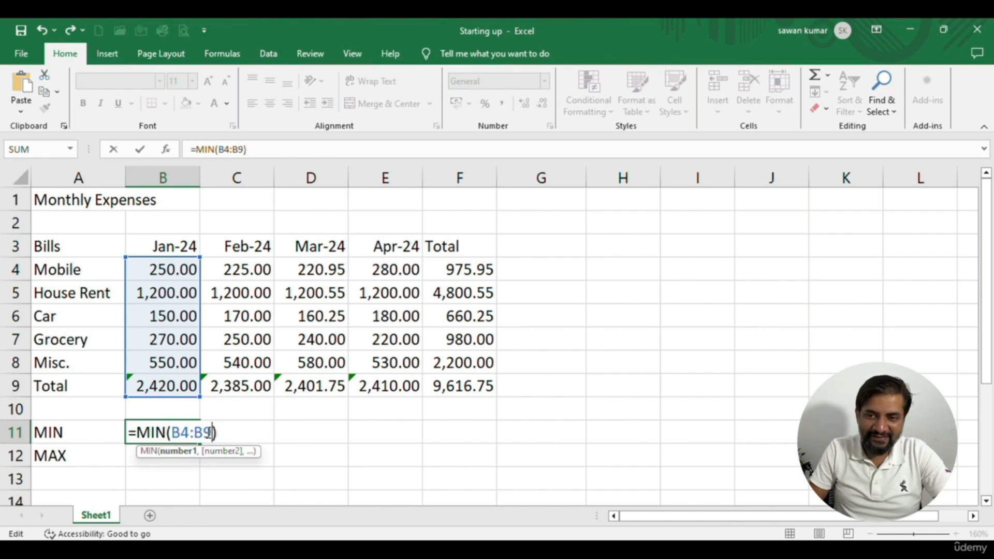
key(BackSpace)
text(8)
key(Return)
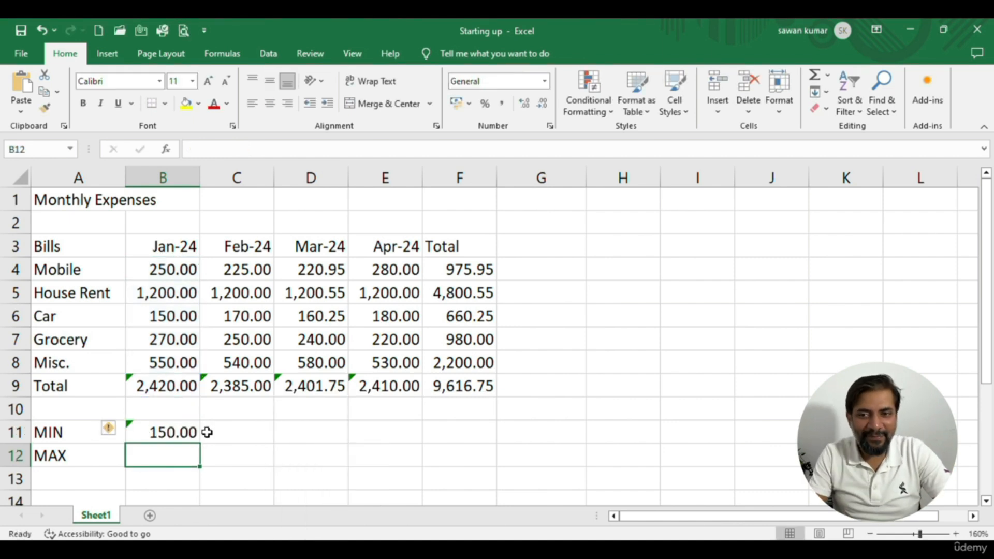
key(Up)
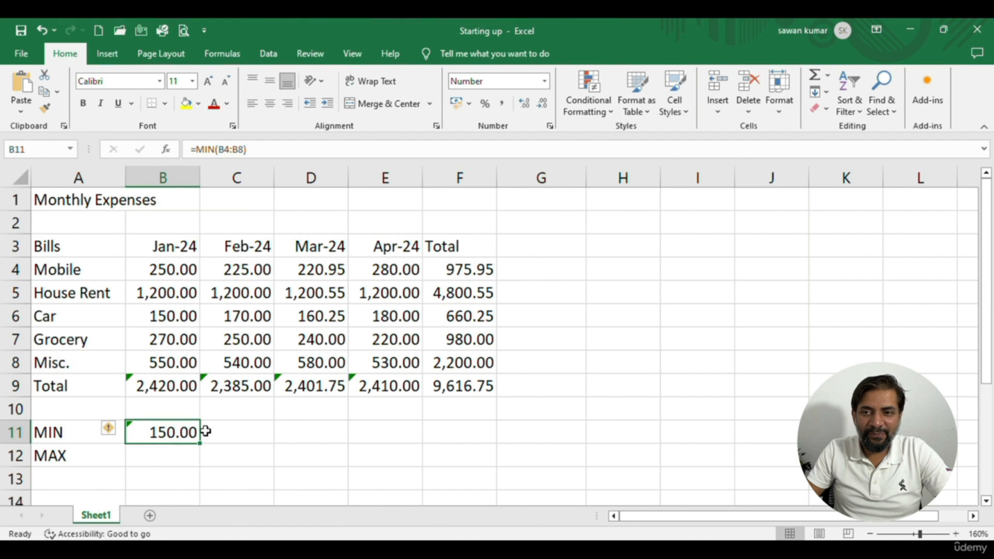
Switch to ChatGPT and send the request "similarly I want the maximum value of cells B4 to B8"
key(alt+Tab)
click(321, 482)
text(similarl)
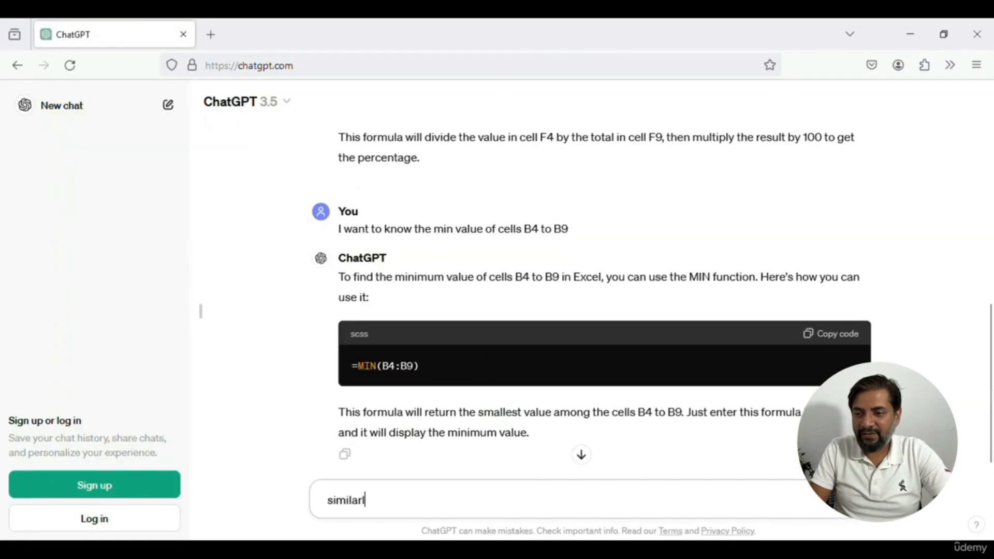
text(y I want the max)
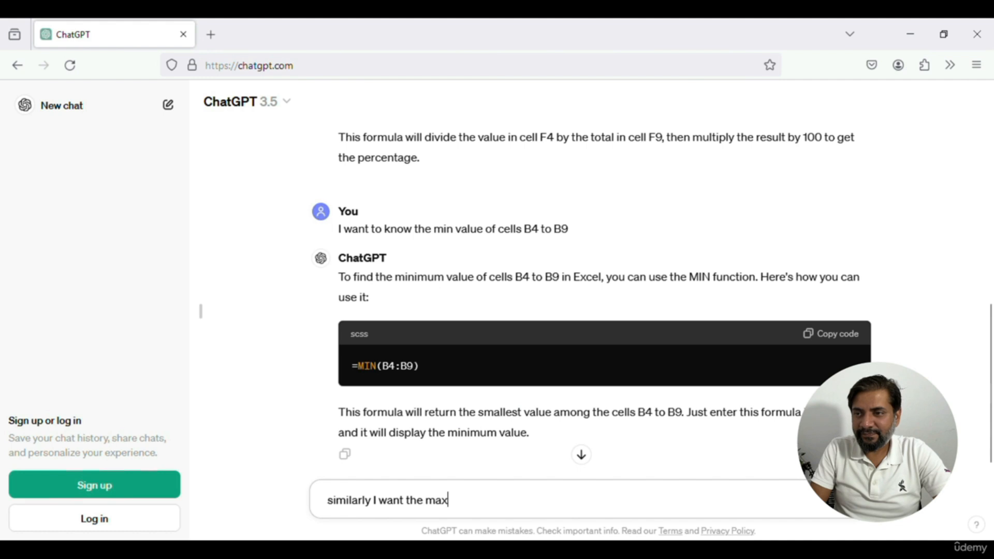
text(imum value of c)
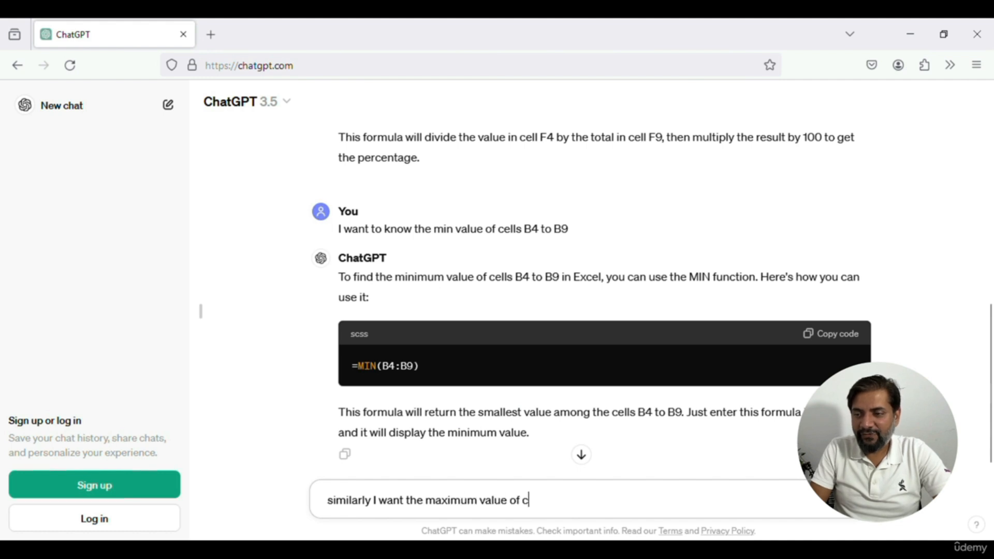
text(ells B4 to B8)
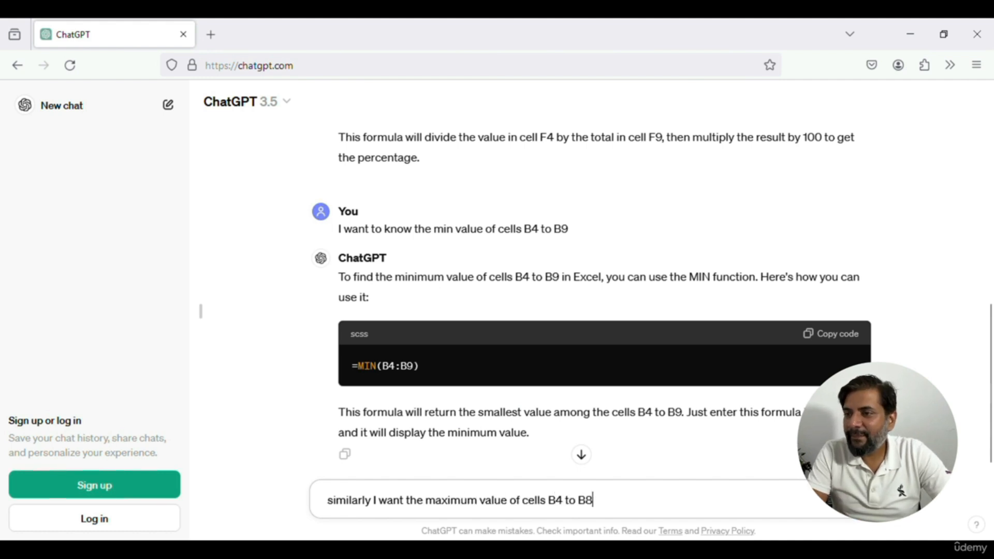
key(Return)
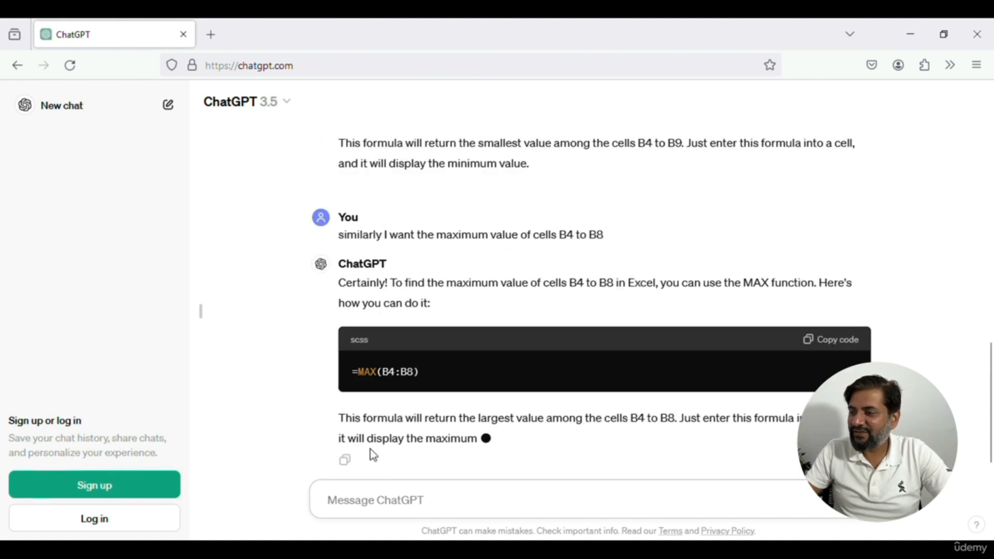
Copy the formula =MAX(B4:B8) from ChatGPT's answer and paste it into cell B12 of the Excel sheet
click(831, 340)
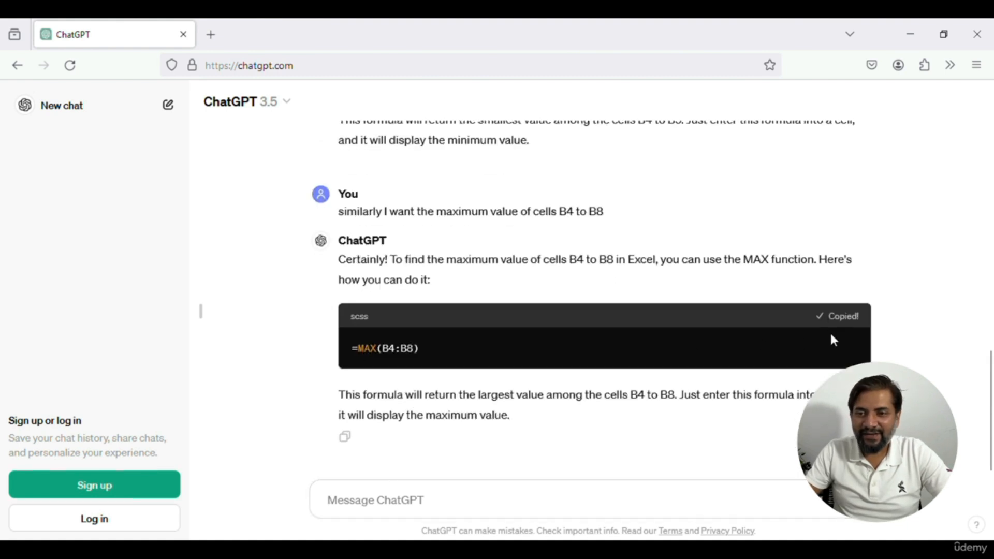
key(alt+Tab)
double_click(151, 450)
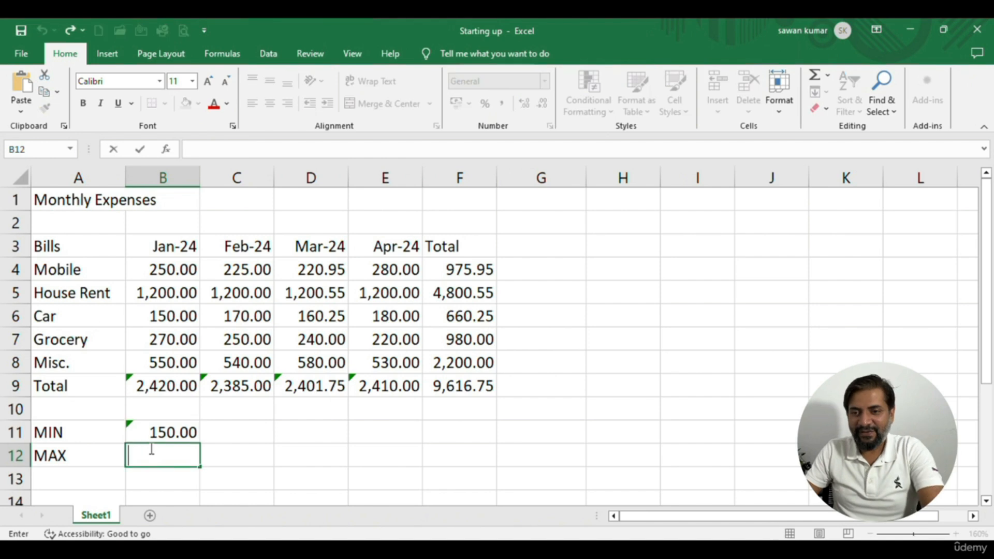
key(ctrl+v)
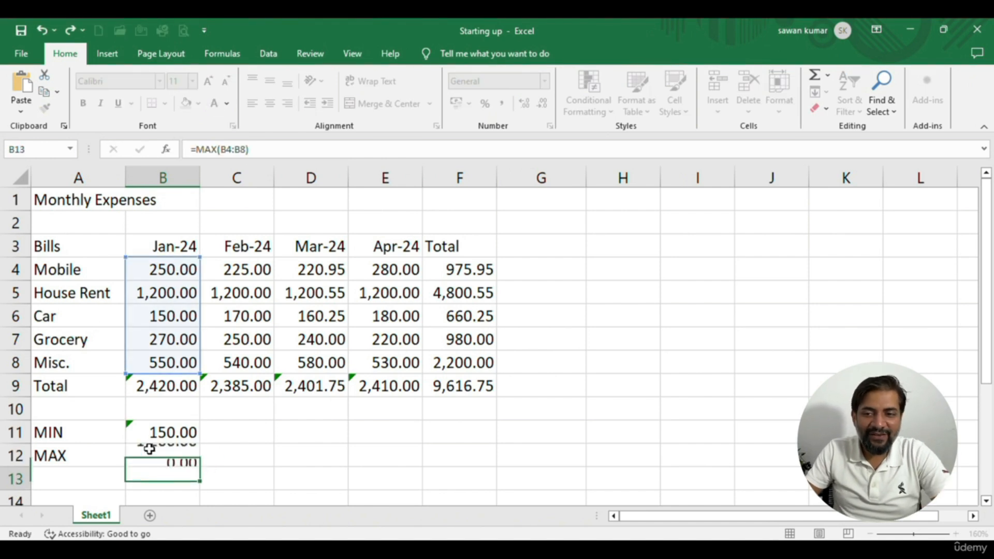
key(Return)
click(178, 457)
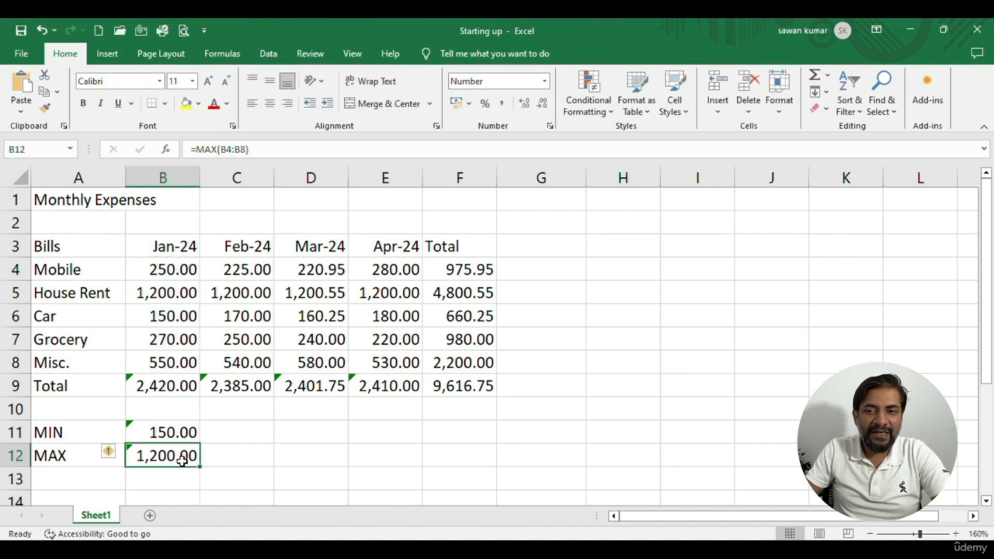
Copy the MIN and MAX formulas in B11:B12 across to columns C, D, E and F
click(171, 435)
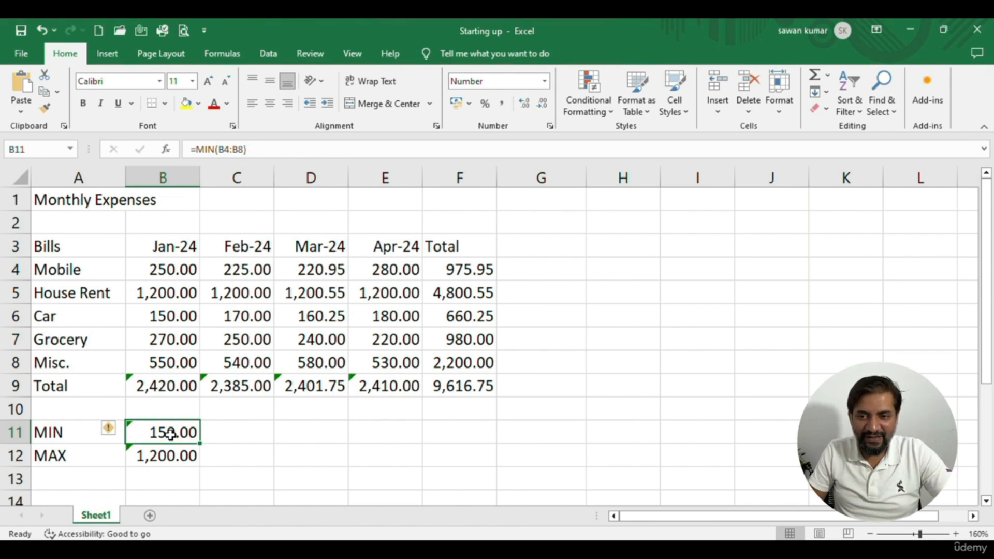
key(shift+Down)
key(ctrl+c)
key(Right)
key(ctrl+v)
key(Right)
key(ctrl+v)
key(Right)
key(ctrl+v)
key(Right)
key(ctrl+v)
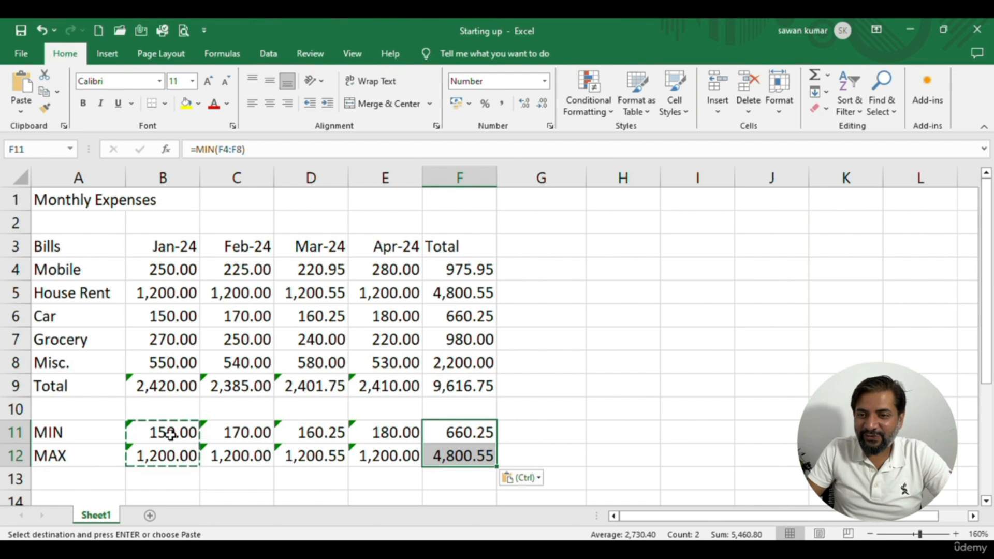
Delete all MIN and MAX formulas in B11:F12
drag(171, 437, 474, 460)
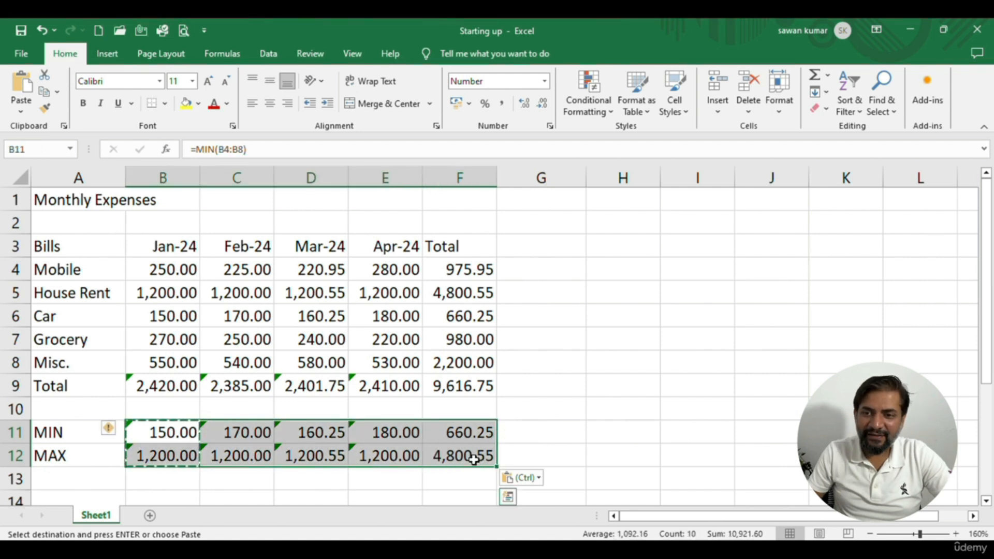
key(Delete)
key(Left)
key(Right)
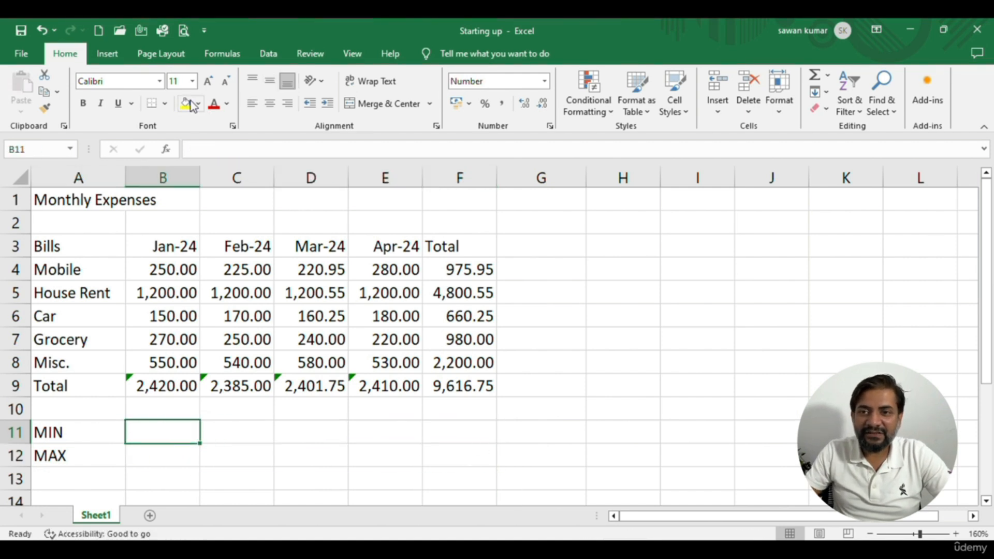
Search for "min" in the Insert Function dialog and insert the MIN function into cell B11
click(165, 152)
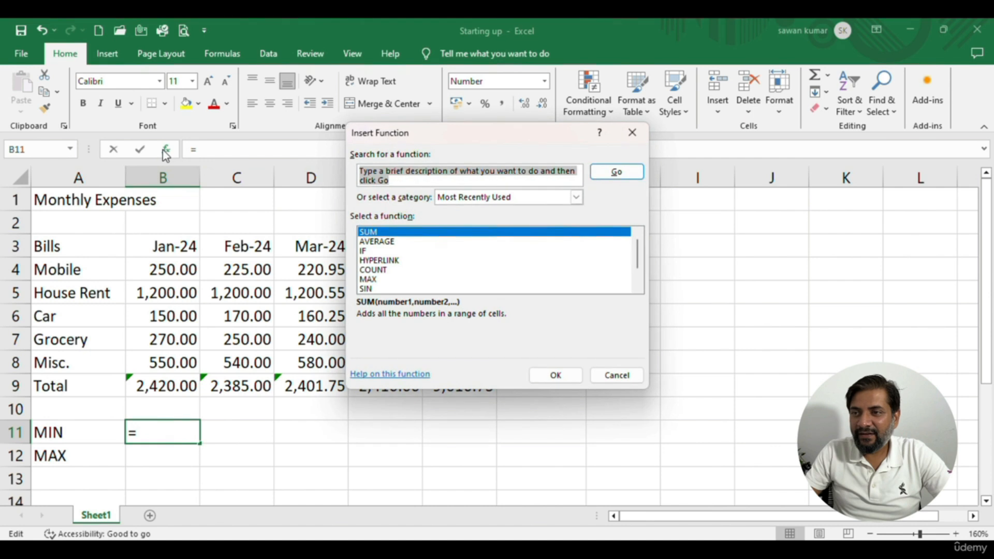
click(522, 176)
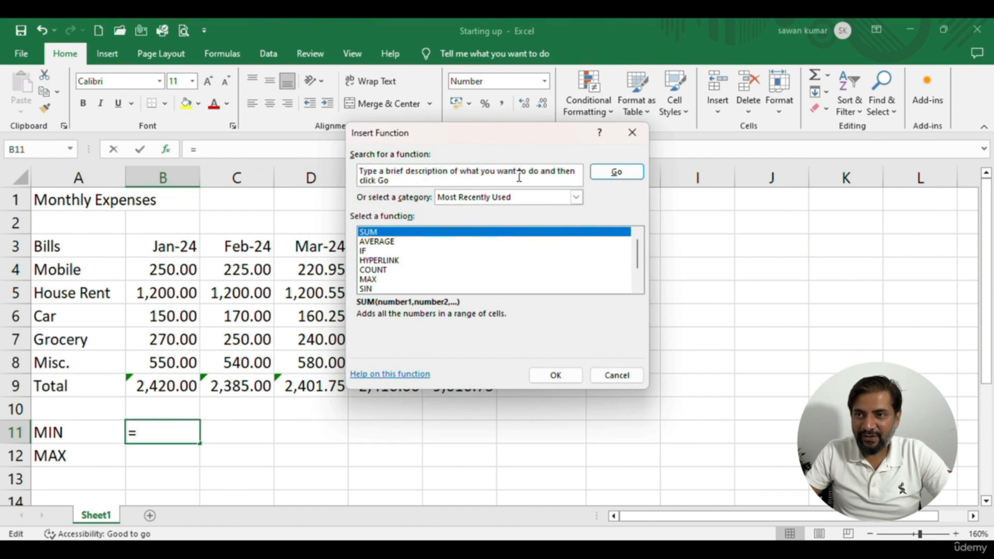
click(423, 199)
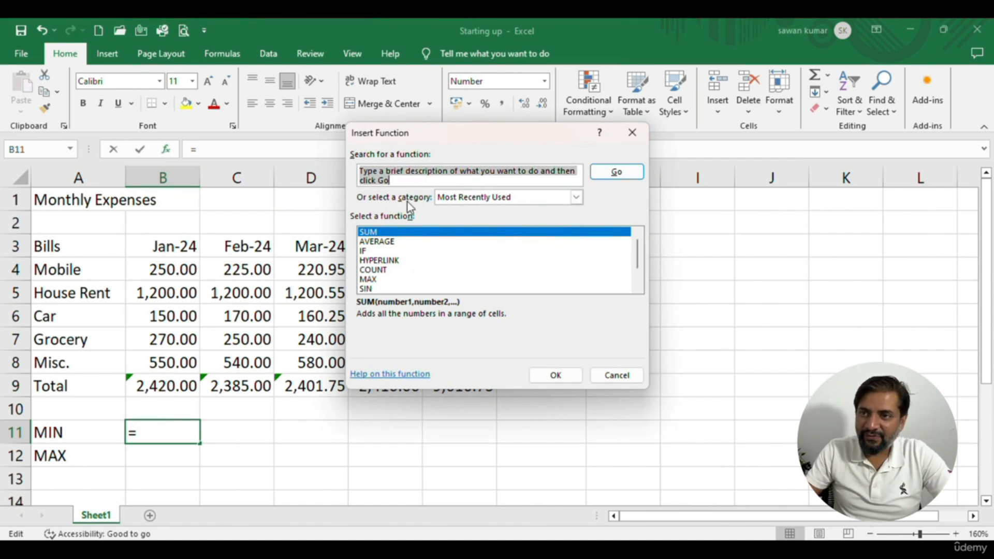
text(min)
click(598, 175)
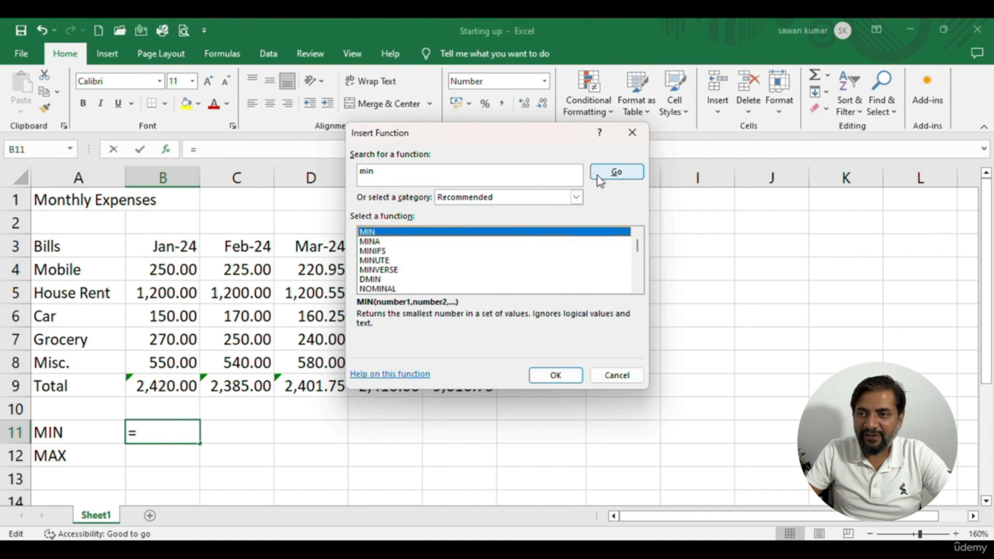
click(570, 376)
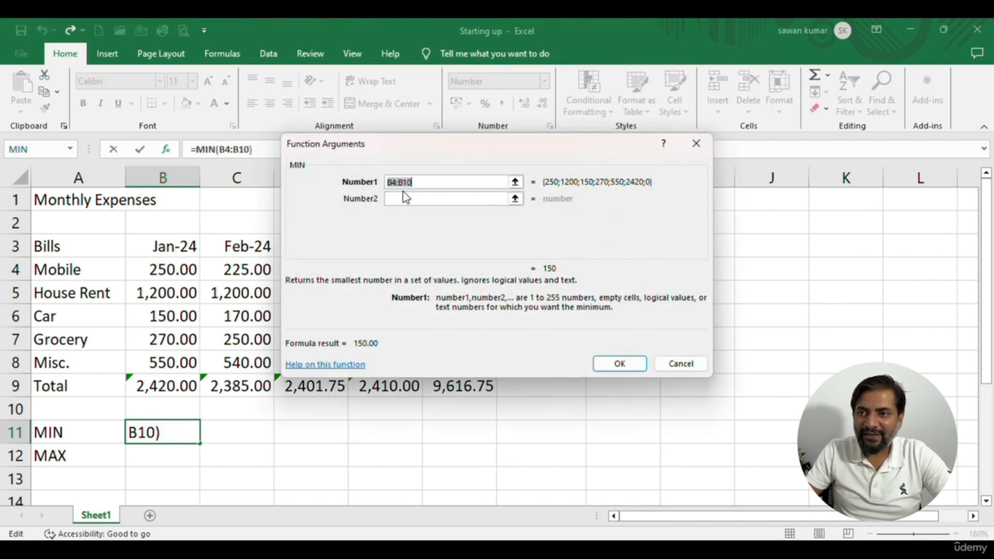
Change the end of the MIN function's Number1 range to B9
click(421, 183)
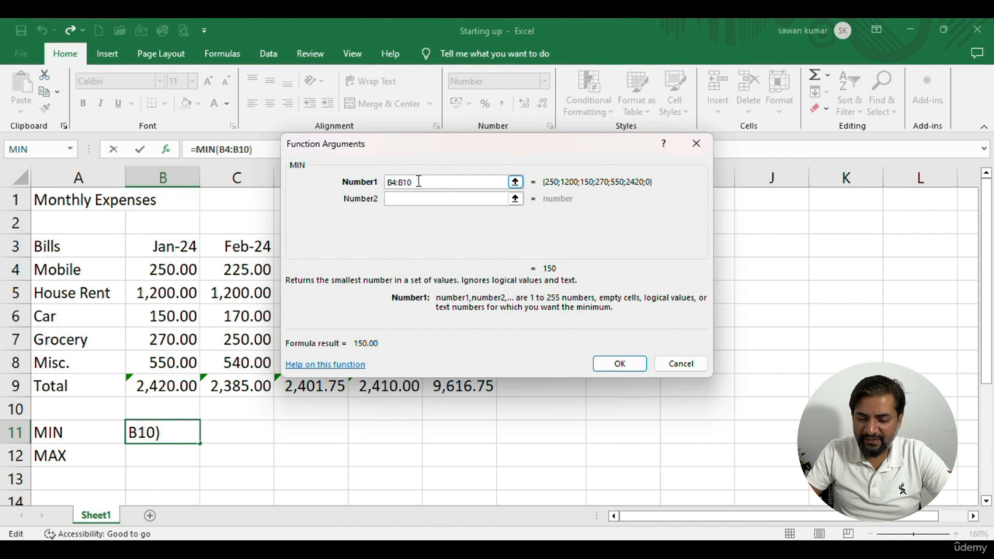
key(BackSpace)
key(BackSpace)
text(9)
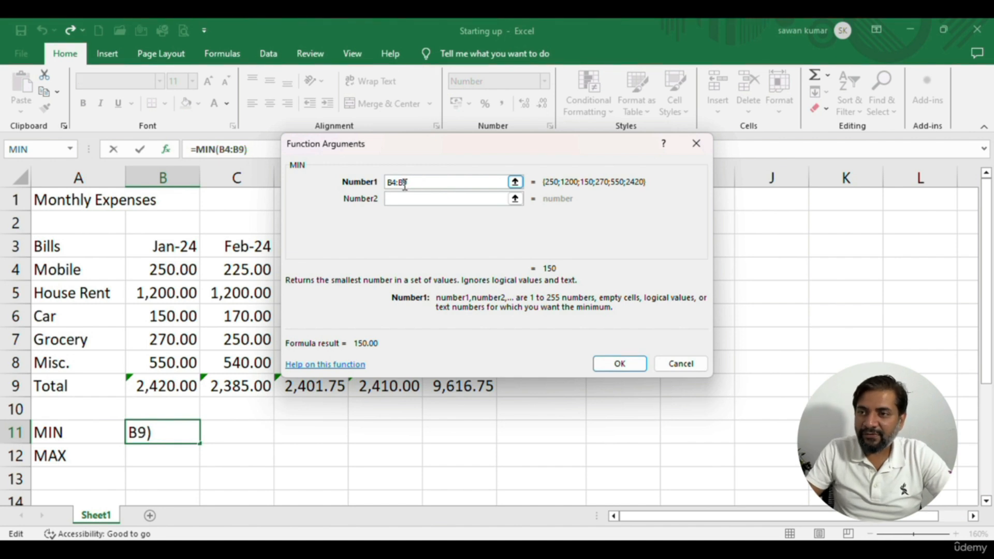
Pick B4:B8 from the sheet for MIN's Number1, remove the extra B4:B9+ before it, and confirm the function
click(515, 181)
drag(140, 273, 165, 357)
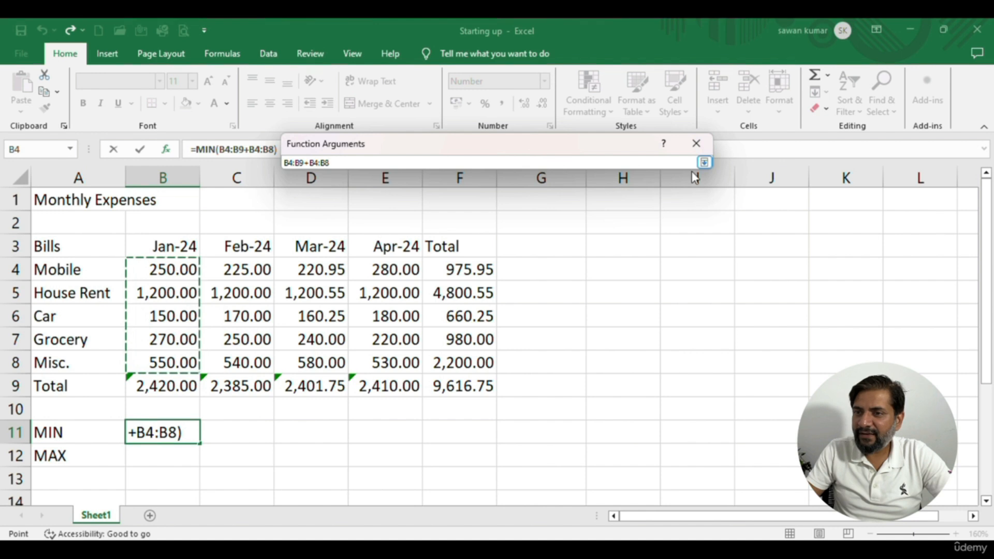
click(705, 163)
drag(434, 182, 410, 185)
click(414, 185)
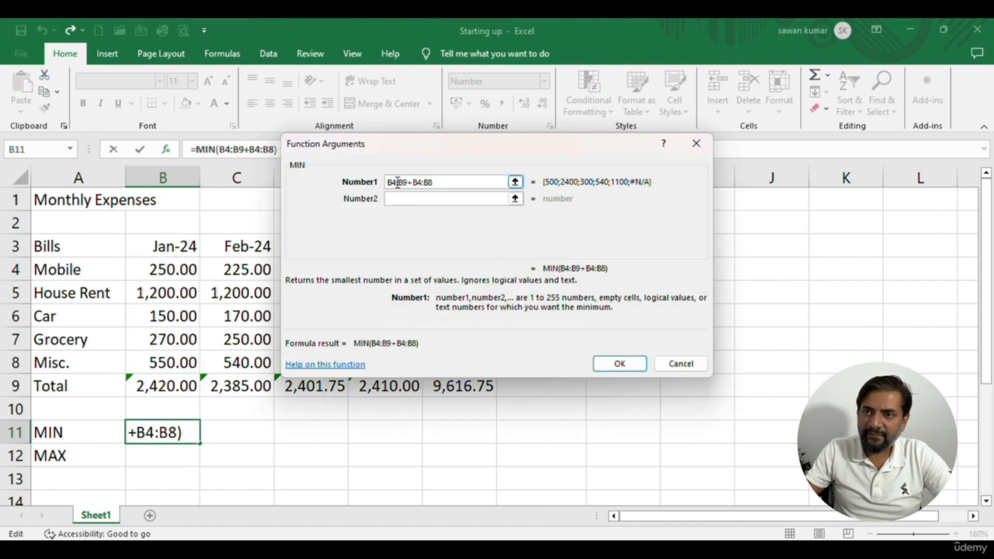
key(BackSpace)
key(BackSpace)
key(BackSpace)
key(BackSpace)
key(BackSpace)
key(BackSpace)
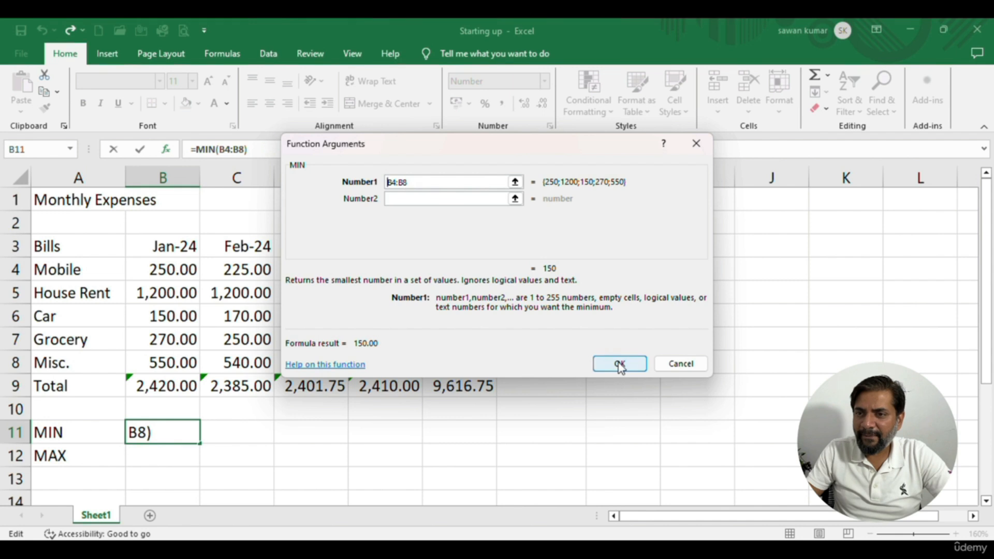
click(620, 365)
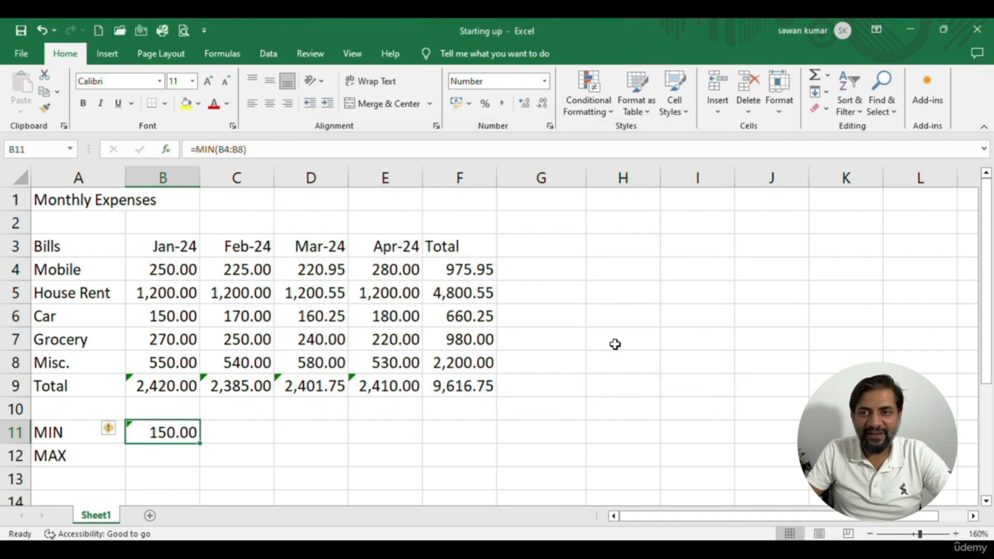
Search for "max" in the Insert Function dialog and insert the MAX function into cell B12
click(139, 459)
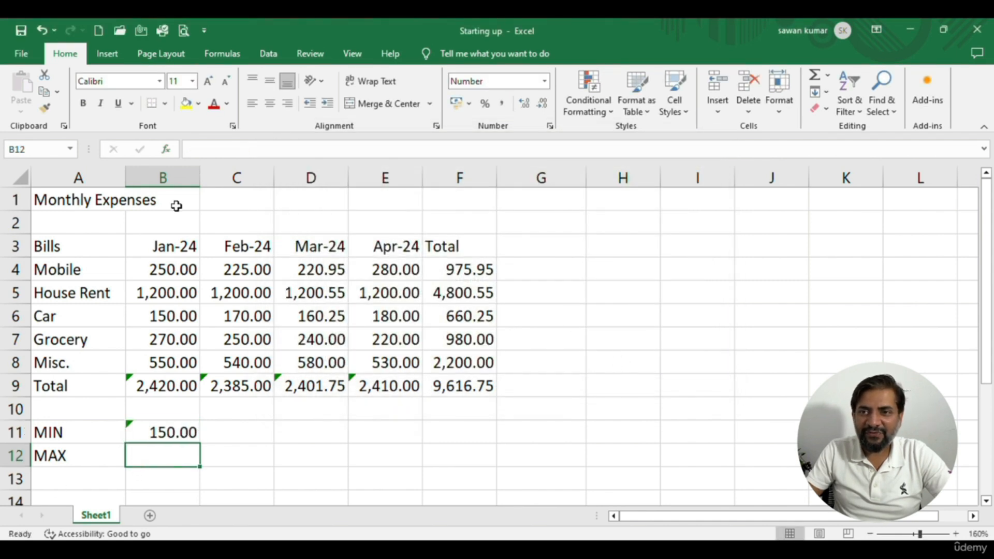
click(166, 151)
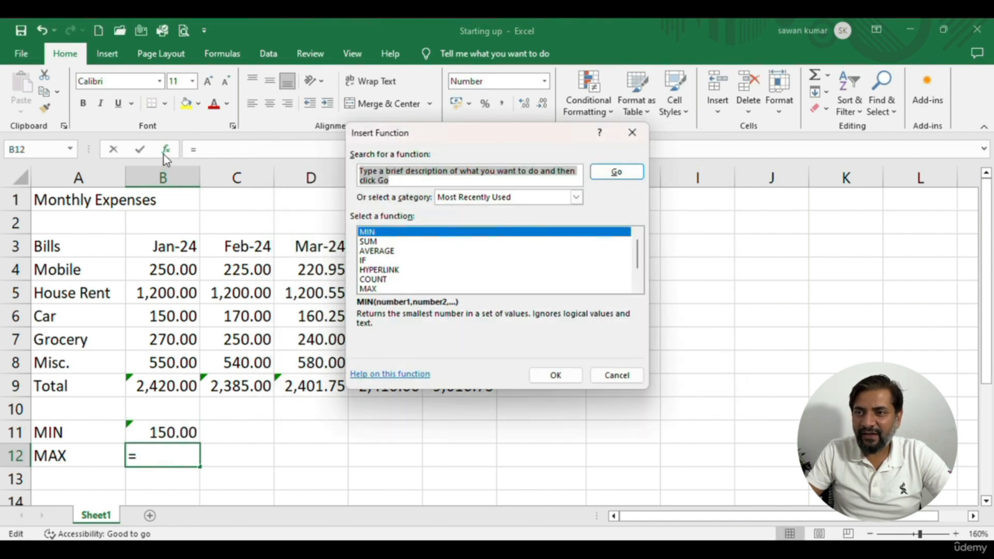
click(406, 180)
text(max)
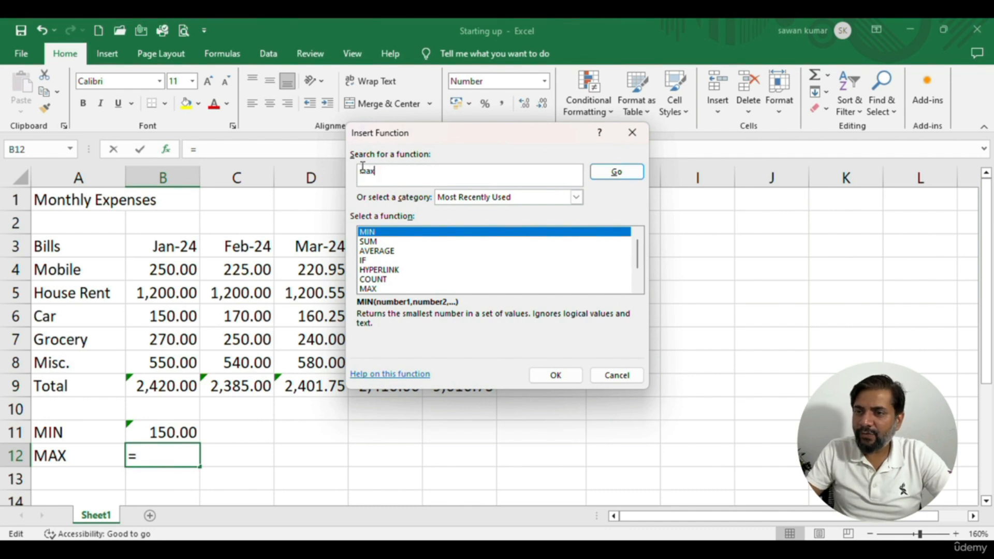
click(616, 172)
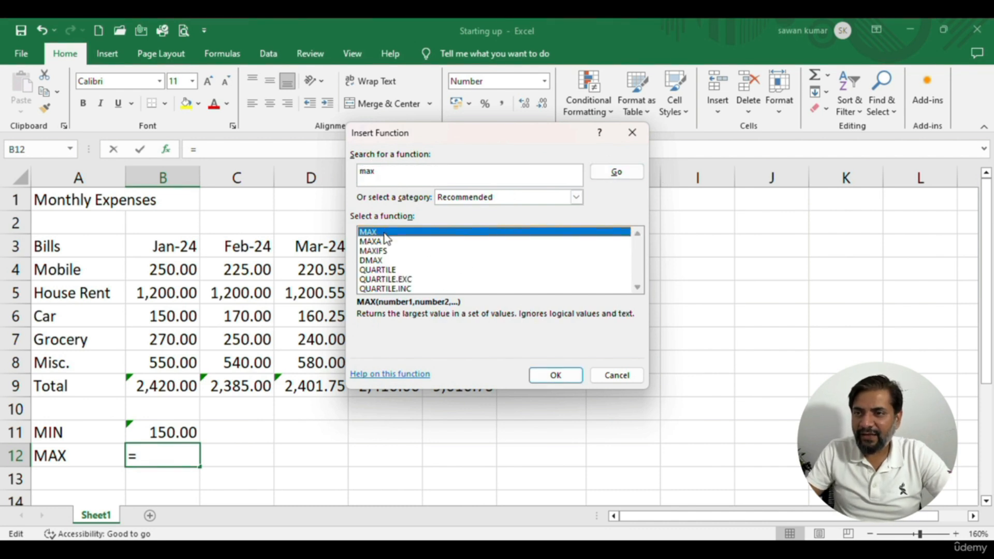
click(554, 375)
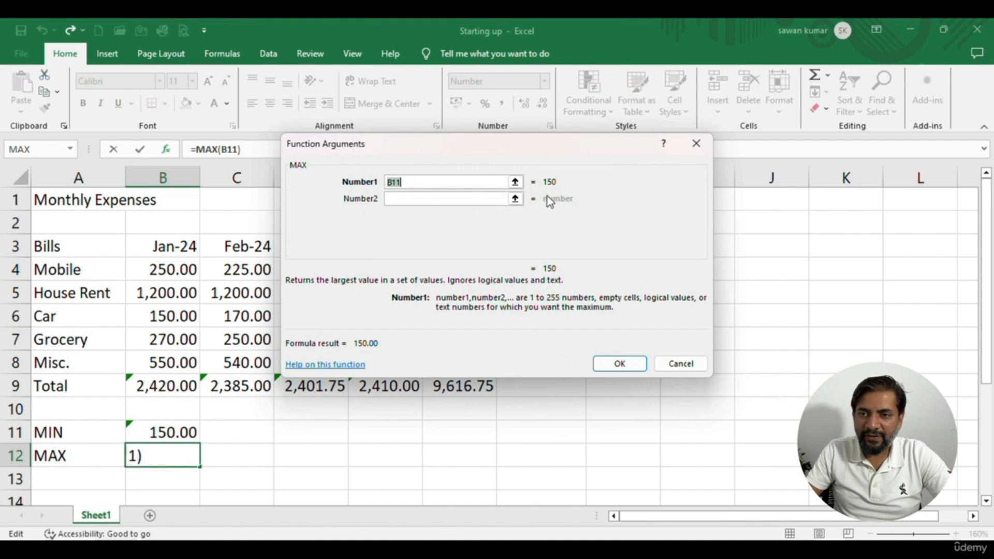
Pick the January expenses B4:B8 as MAX's Number1 range and confirm the function
click(515, 181)
drag(173, 270, 189, 354)
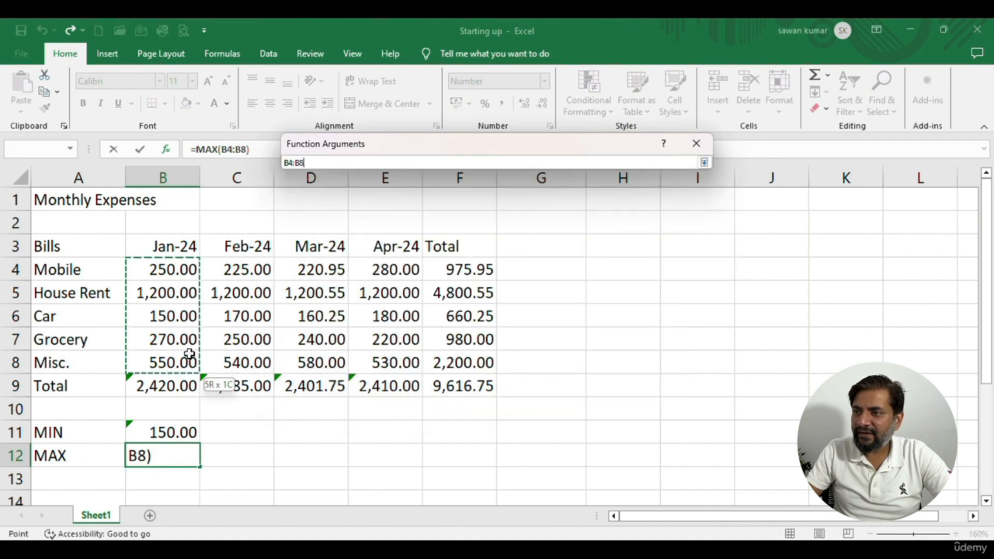
click(705, 163)
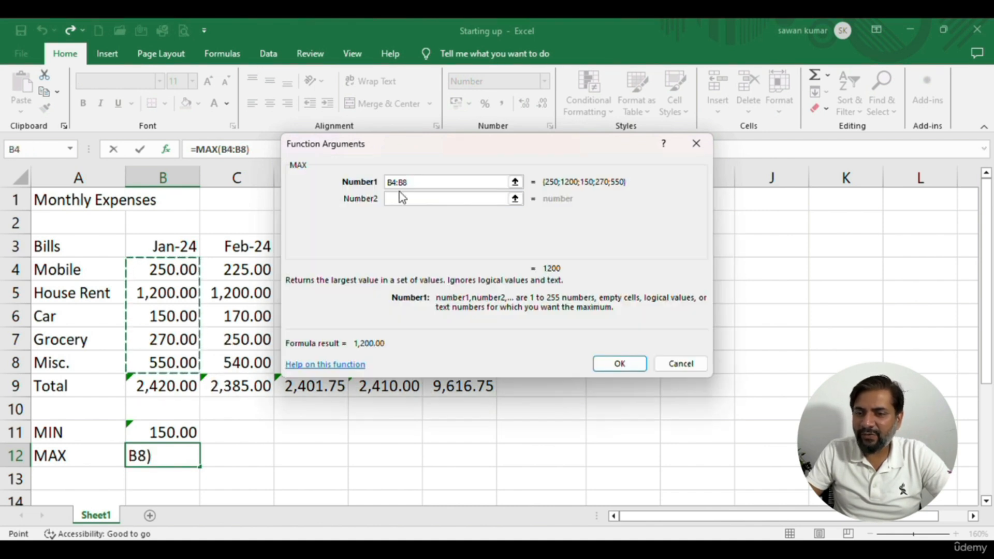
click(601, 364)
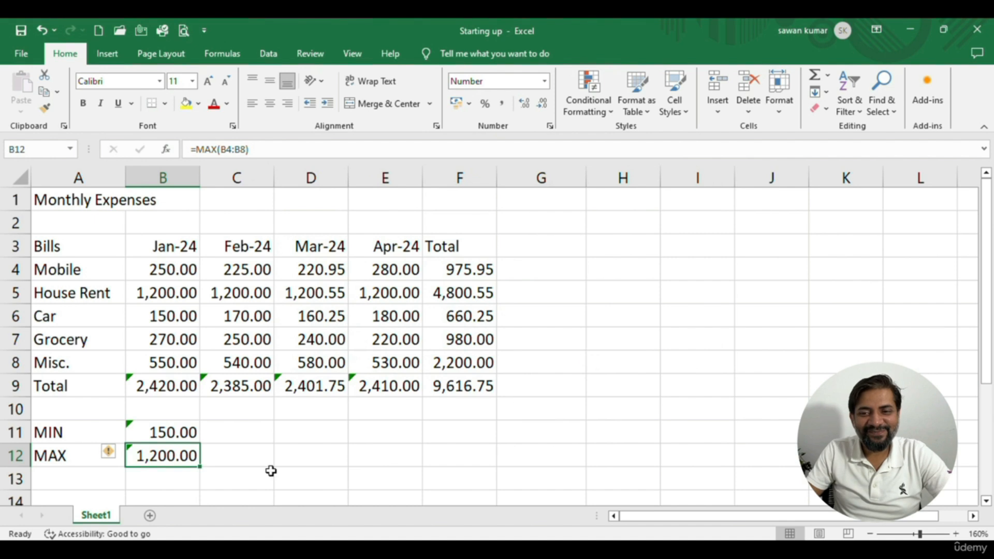
Inspect the function arguments of the January total in B9 and close them unchanged
click(162, 430)
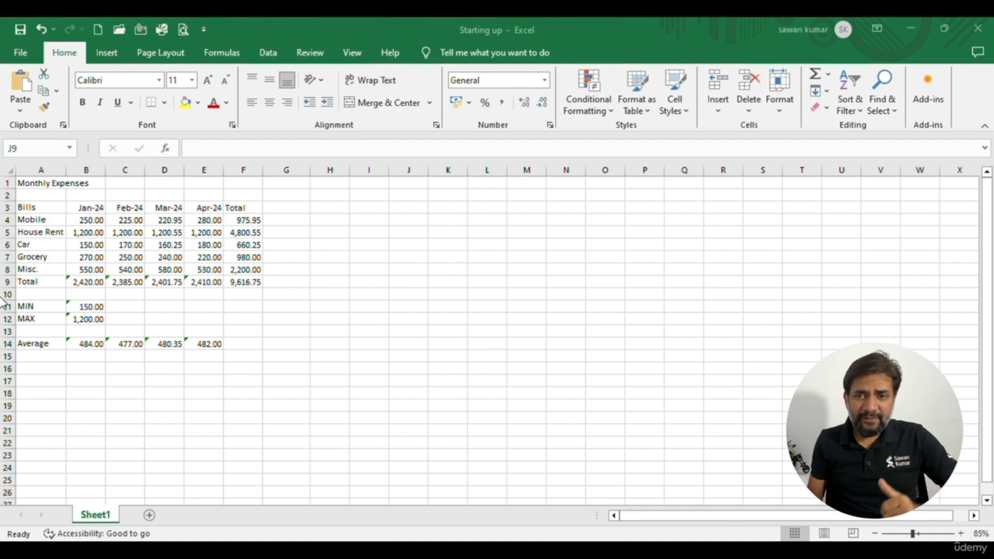
click(89, 282)
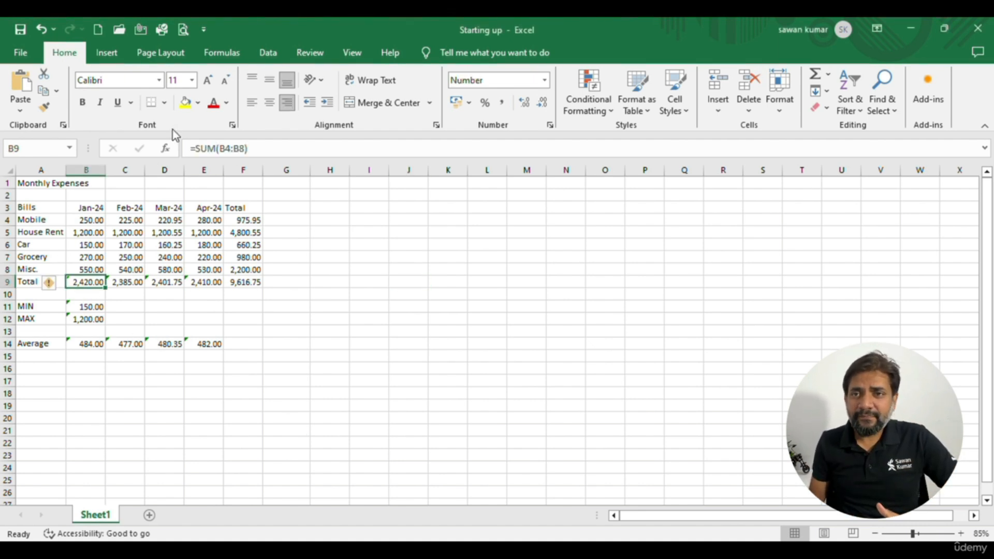
click(165, 149)
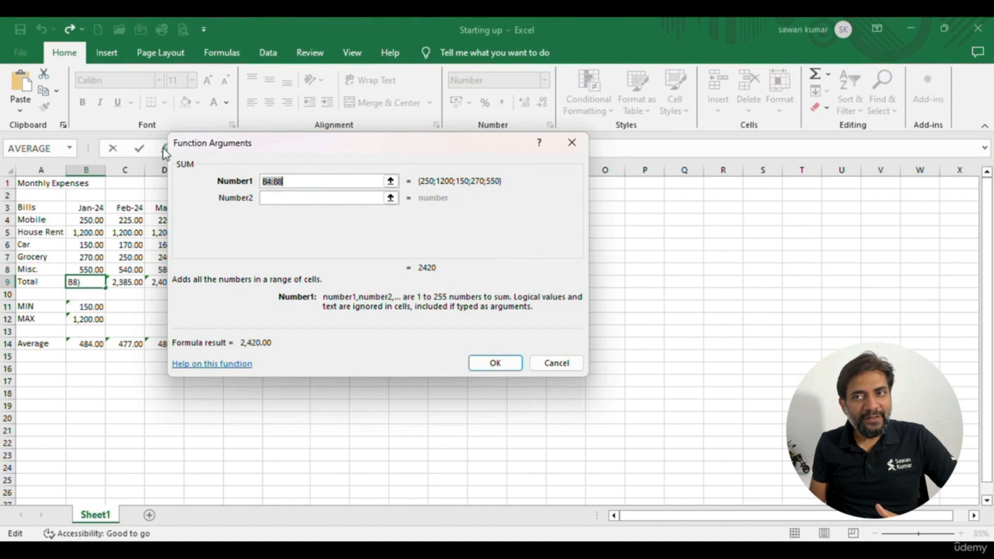
click(540, 370)
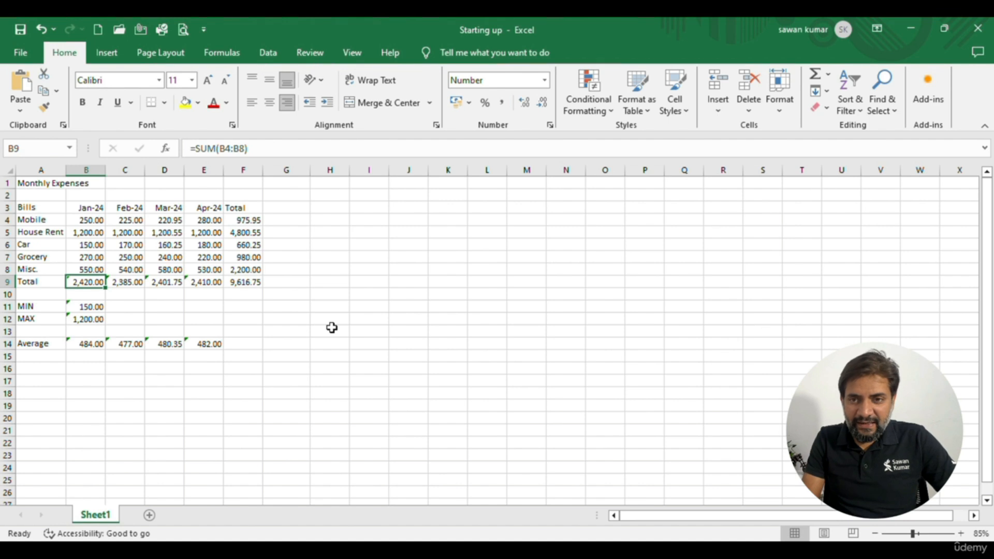
Re-enter the January total in B9 by inserting the Math & Trig function SUM with B4:B8 as Number1
text(=)
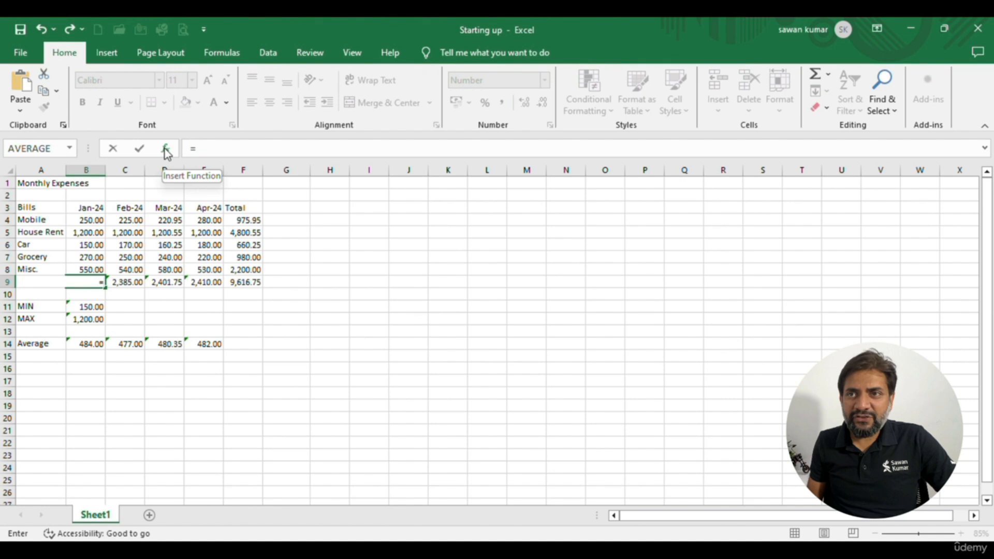
click(239, 48)
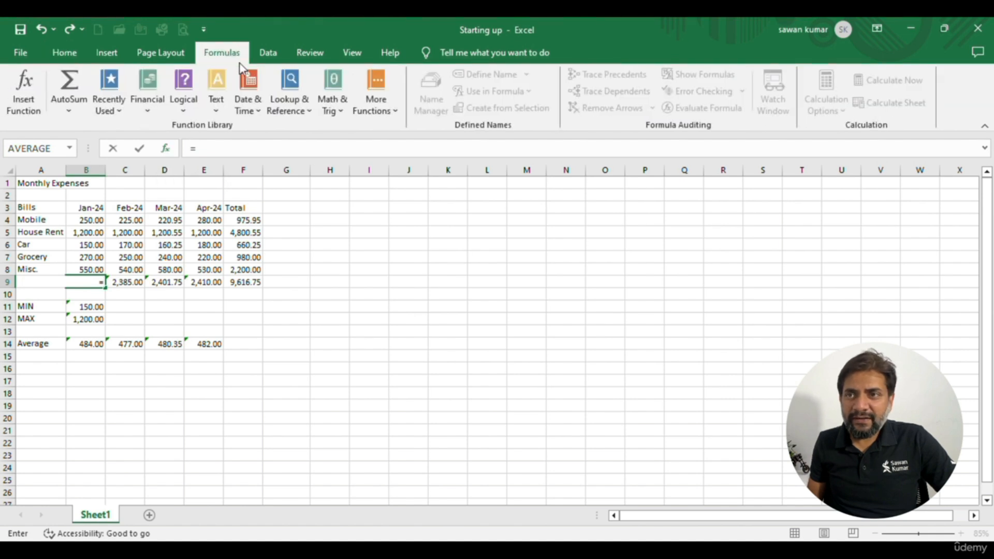
click(331, 106)
scroll(350, 243, down, 5)
scroll(350, 254, down, 13)
click(365, 285)
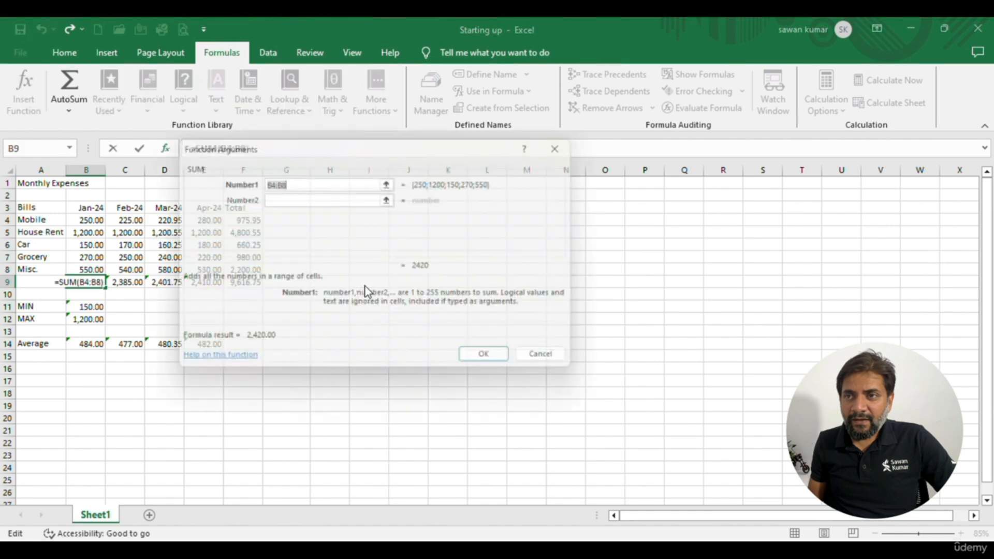
click(496, 364)
Clear the monthly totals in B9:E9
key(shift+Right)
key(shift+Right)
key(shift+Right)
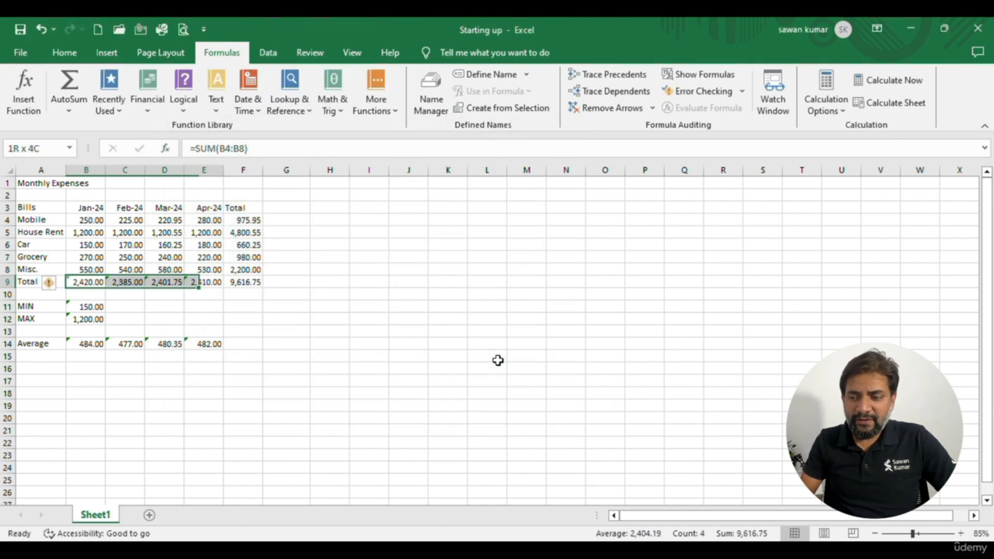
key(Delete)
Clear the April expense values in E4:E8
key(Right)
key(Right)
key(Right)
key(shift+Up)
key(shift+Up)
key(shift+Up)
key(shift+Up)
key(shift+Up)
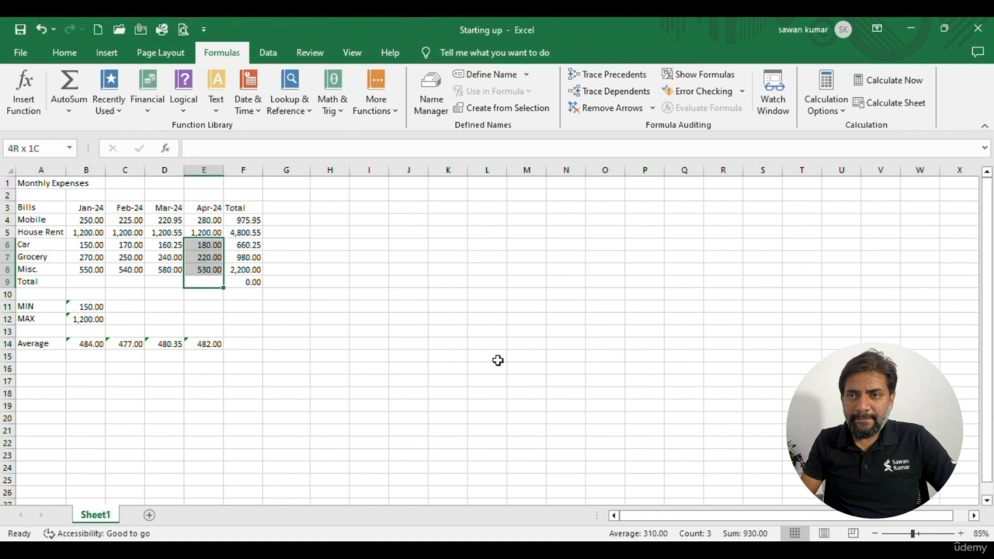
key(Delete)
Enter the SUM function by hand in B9 to total the January expenses B4:B8
key(Down)
key(Up)
key(Left)
key(Left)
key(Left)
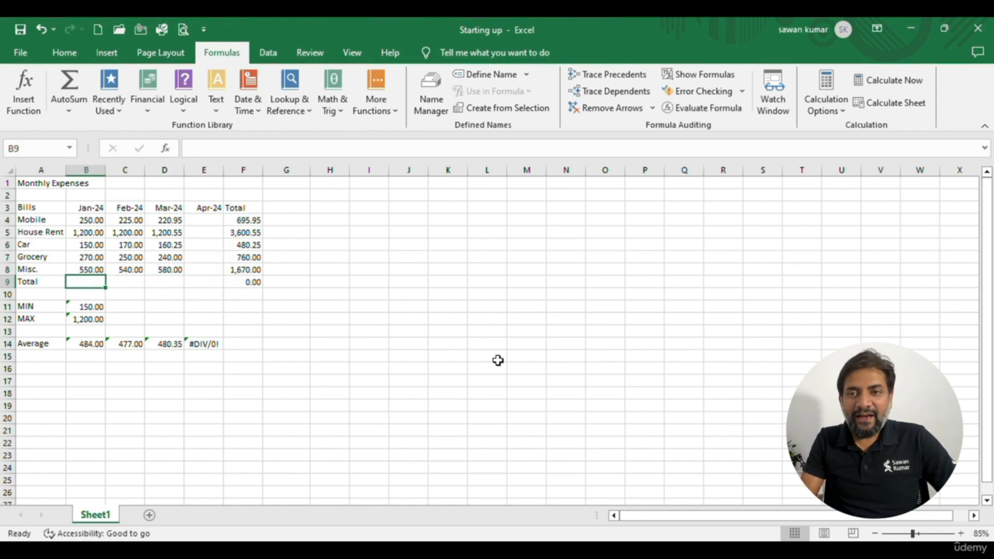
text(=)
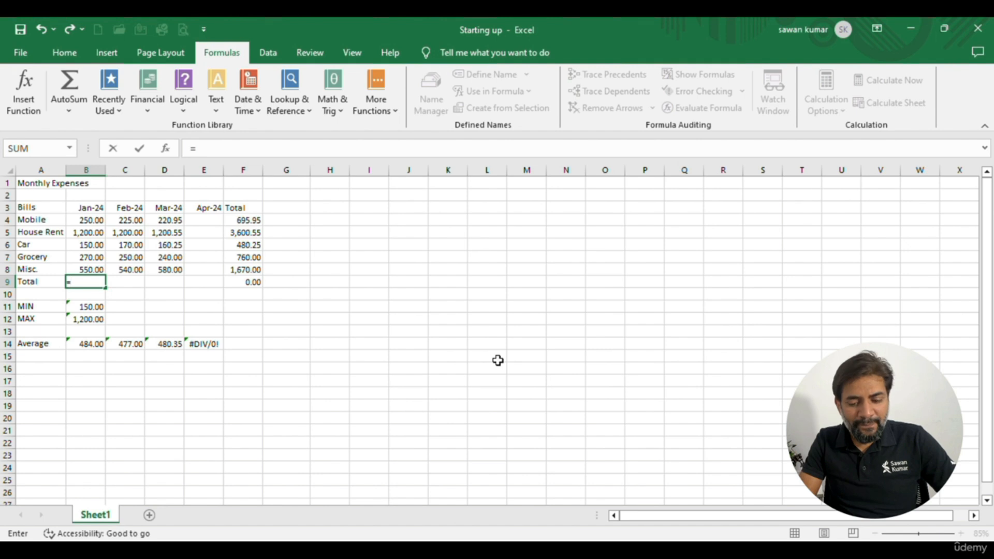
text(sum)
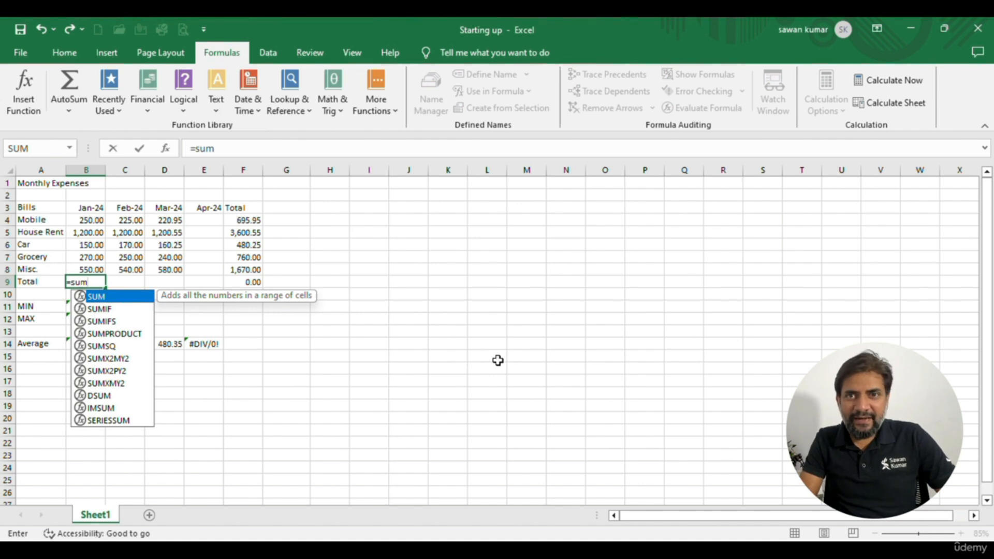
key(Tab)
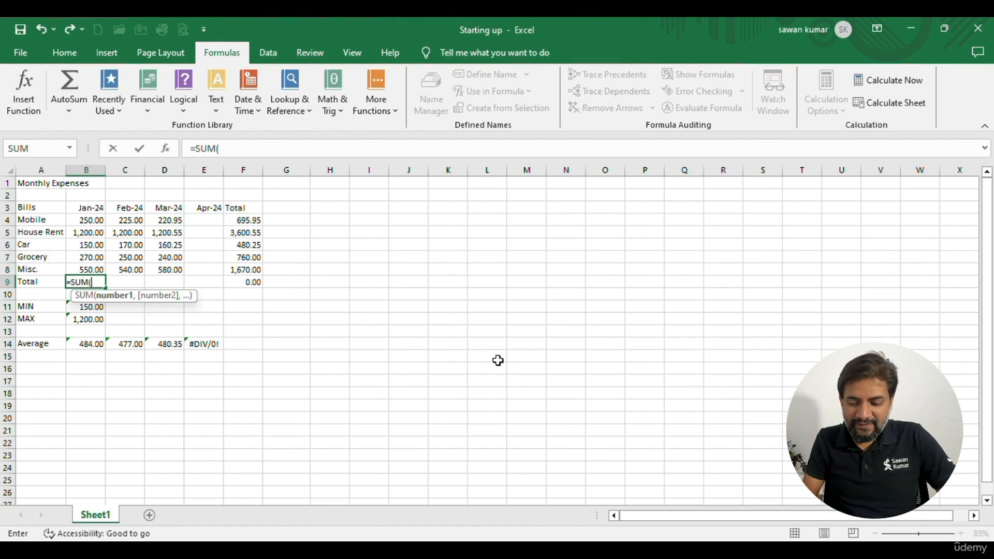
key(Up)
key(Up)
key(Up)
key(Up)
key(Up)
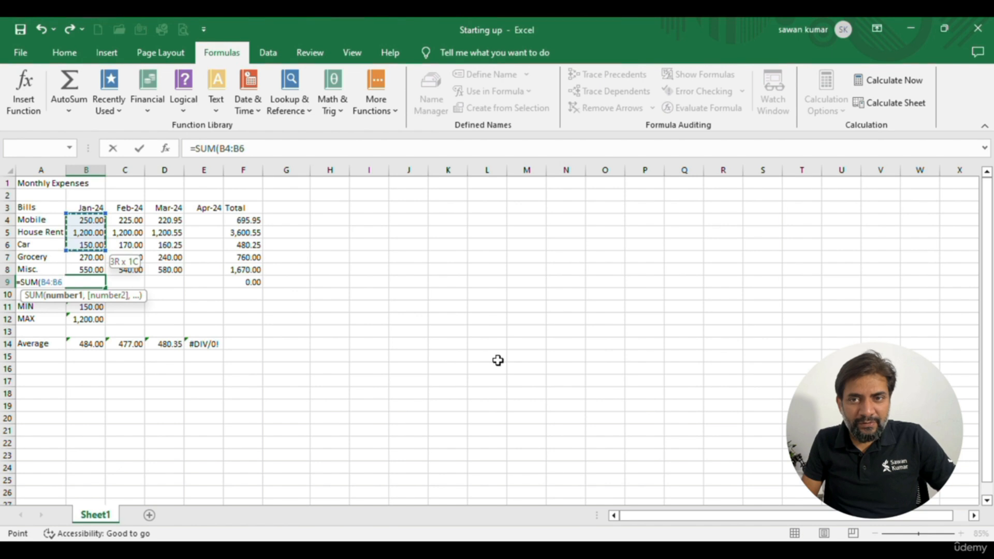
key(shift+Down)
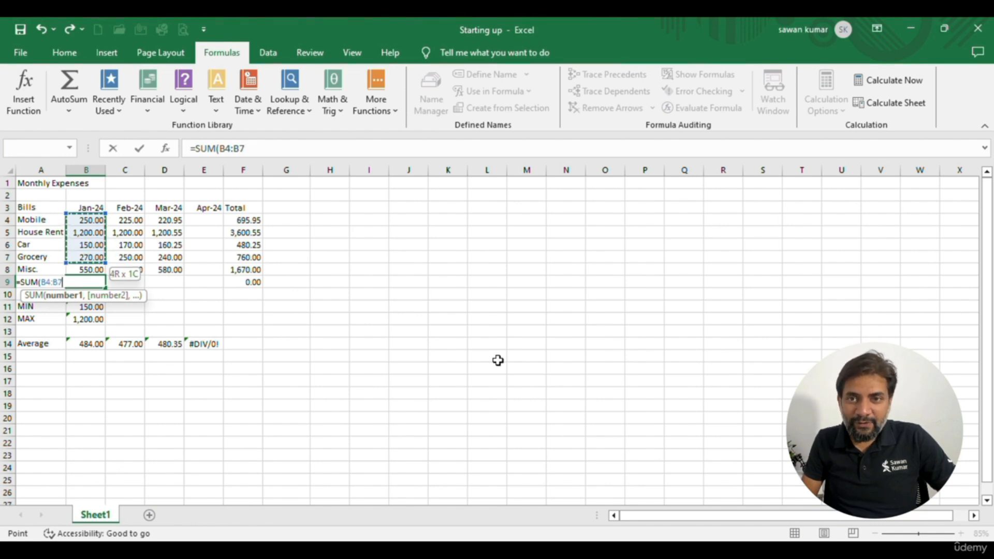
key(shift+Down)
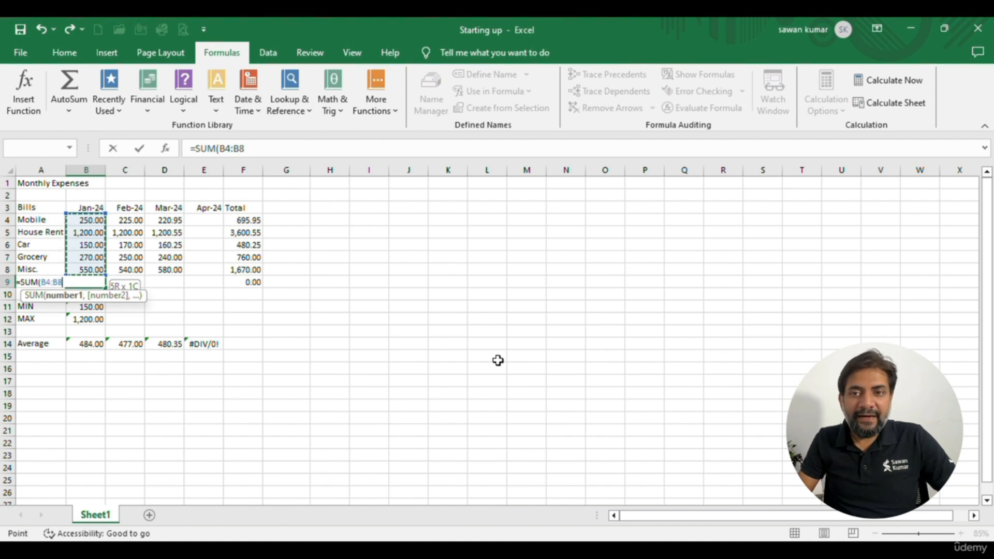
key(Return)
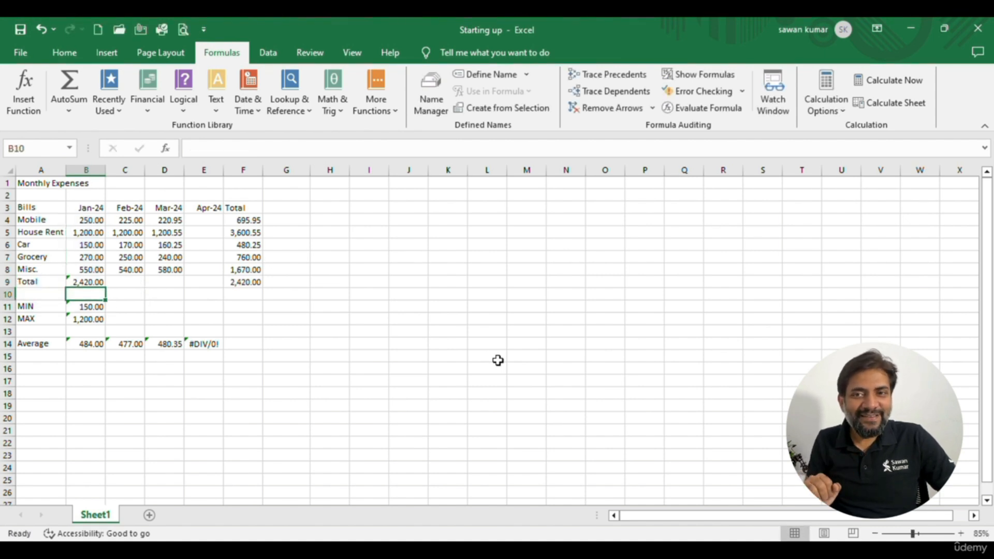
Enter the SUM function by hand in C9 to total the February expenses C4:C8
key(Right)
key(Up)
text(=sum)
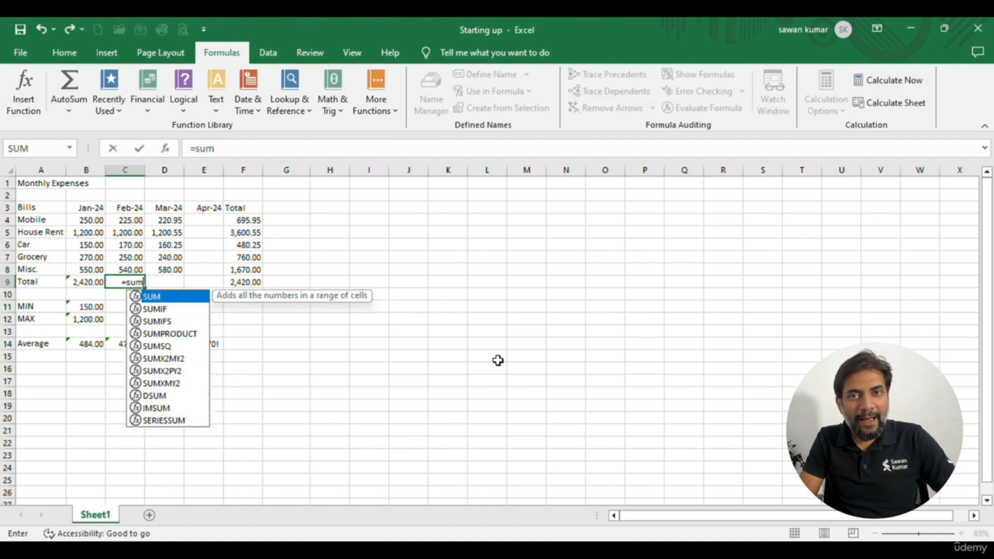
key(Tab)
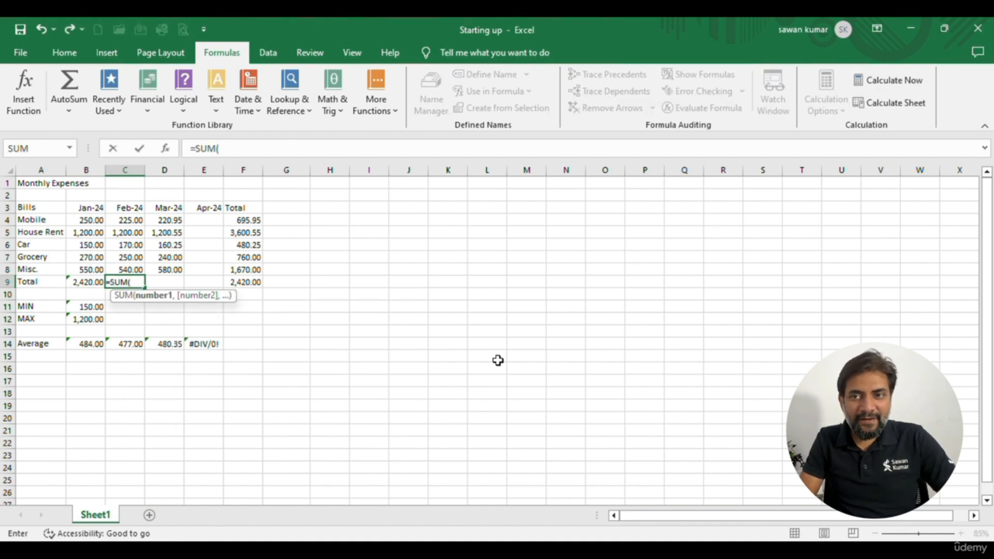
key(Up)
key(Up)
key(Up)
key(Up)
key(Up)
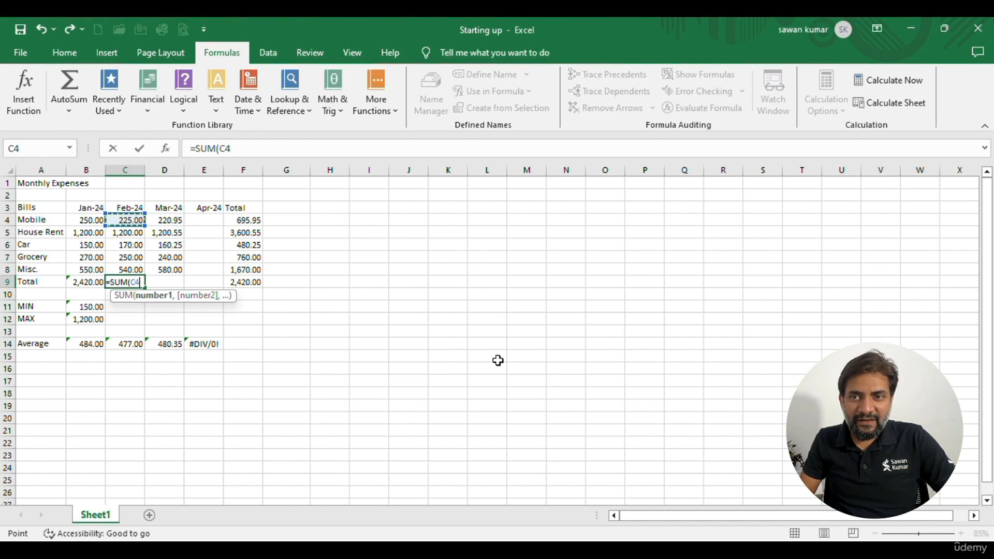
key(shift+Down)
key(shift+Down)
key(shift+Down)
key(shift+Down)
key(Return)
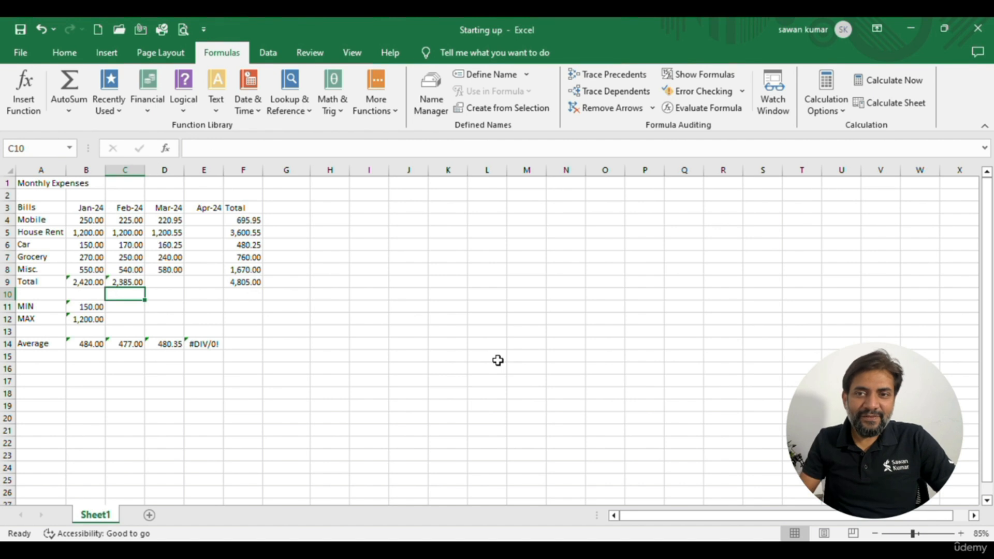
Clear the totals in C9 and B9 and total the January expenses B4:B8 in B9 with AutoSum
key(Up)
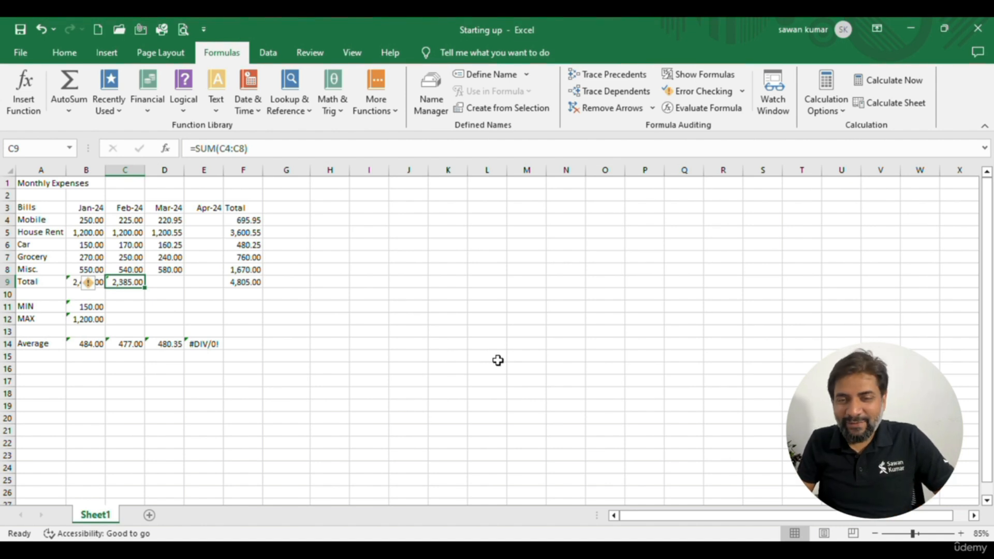
key(Delete)
key(Left)
key(Delete)
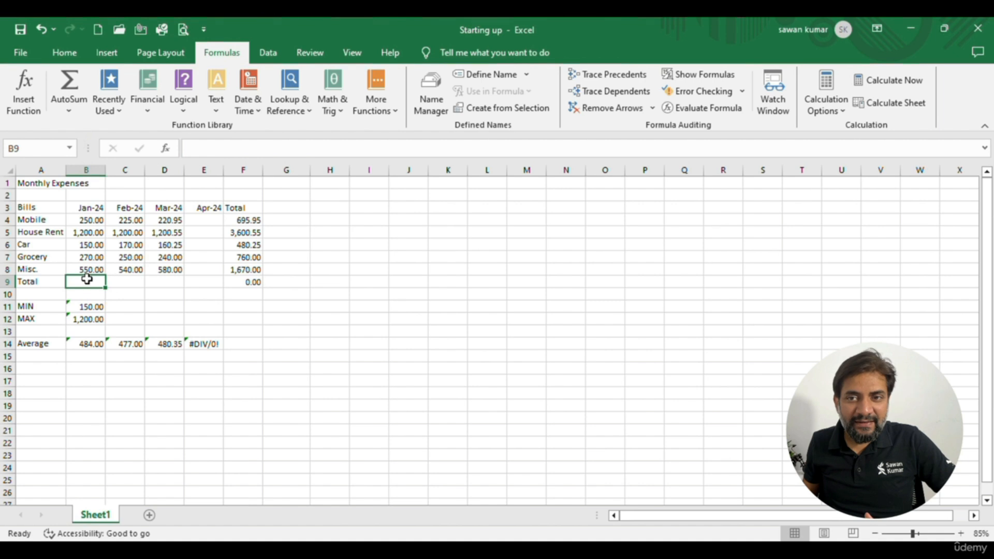
click(70, 87)
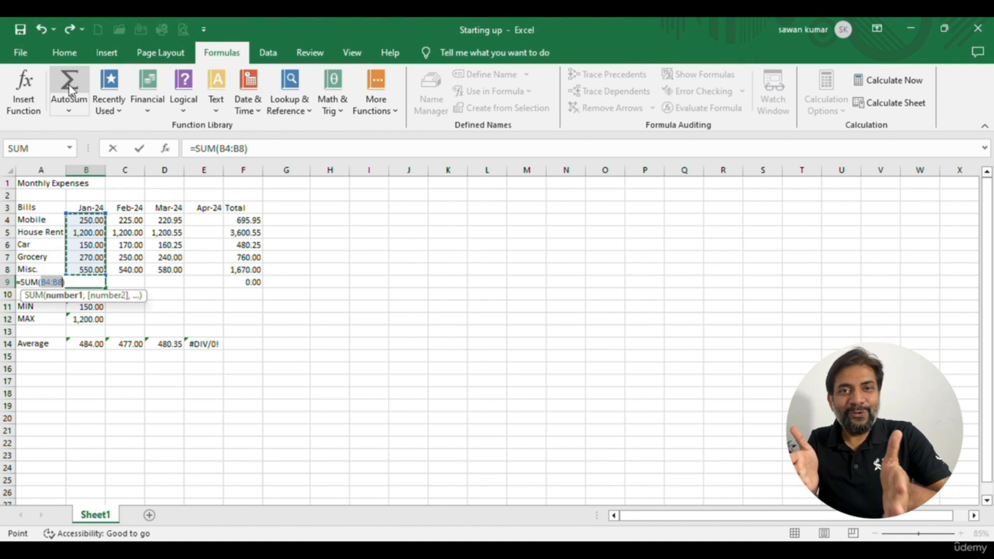
key(Return)
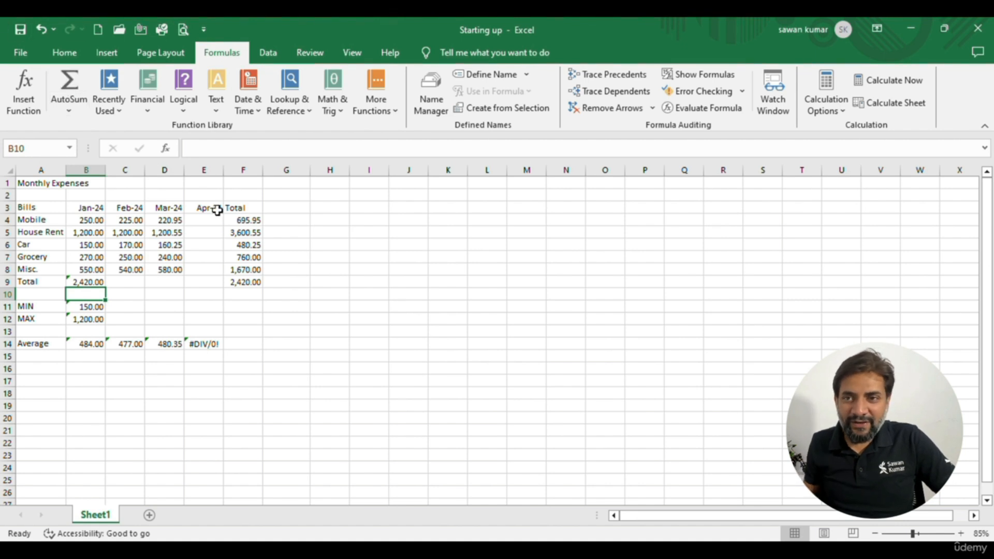
Delete the whole Apr-24 column from the sheet
click(207, 226)
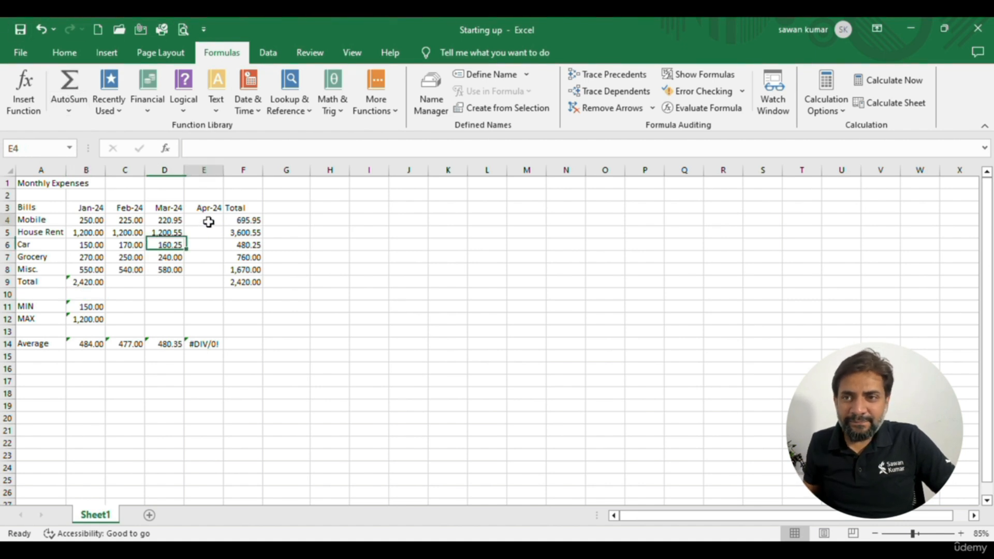
right_click(204, 171)
click(241, 319)
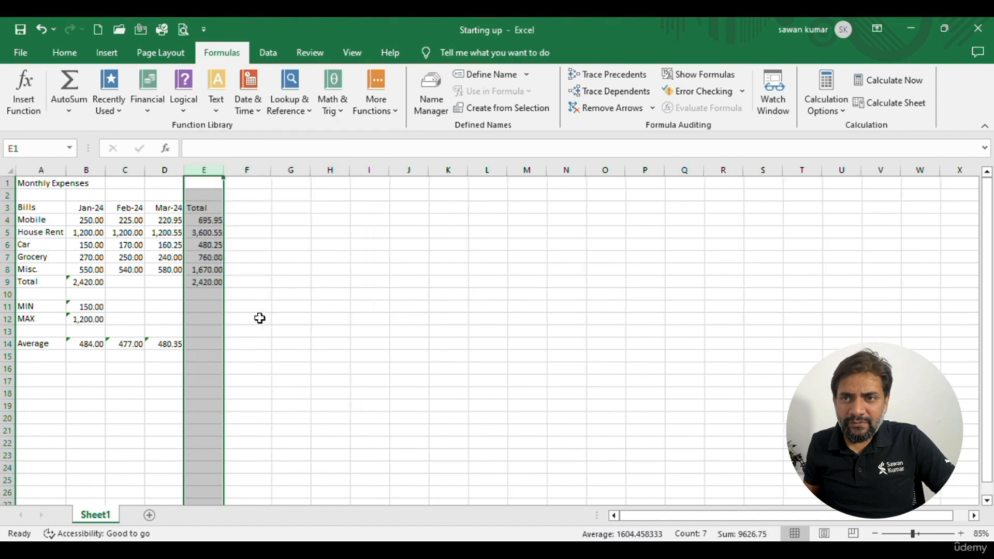
Clear the bill totals in E4:E8 of the Total column
click(208, 218)
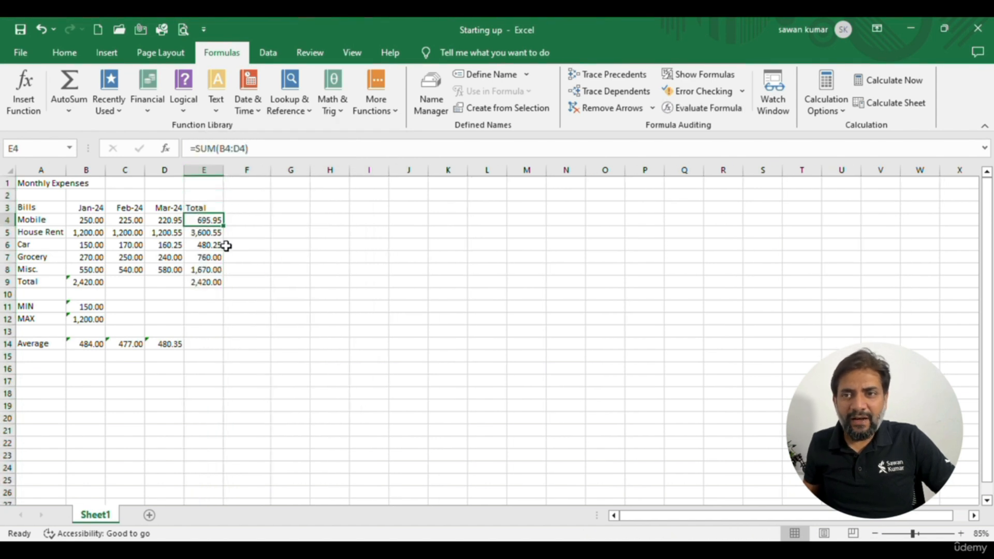
key(shift+Down)
key(shift+Down)
key(shift+Down)
key(shift+Down)
key(Delete)
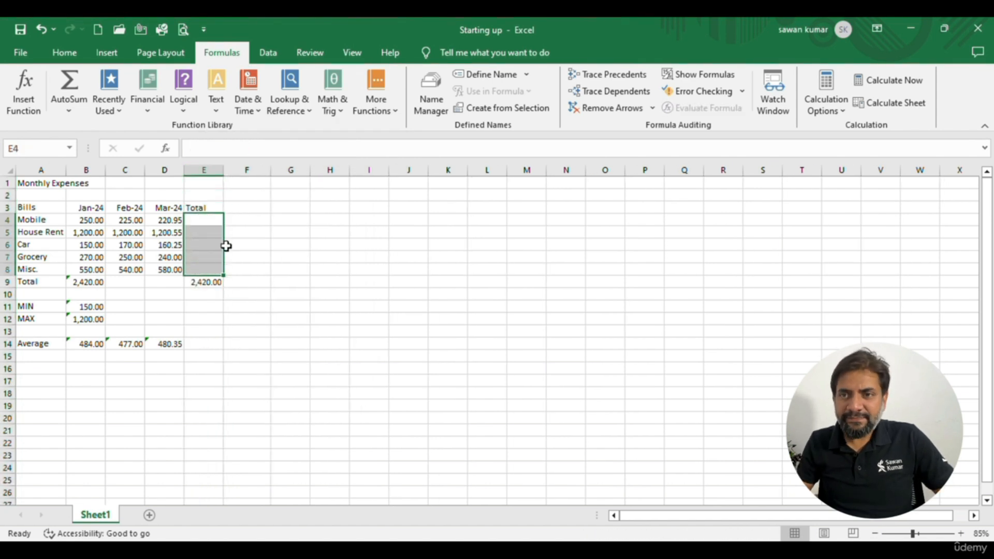
Try AutoSum in E4 on the Mobile expenses B4:D4 and cancel the formula
key(Up)
key(Down)
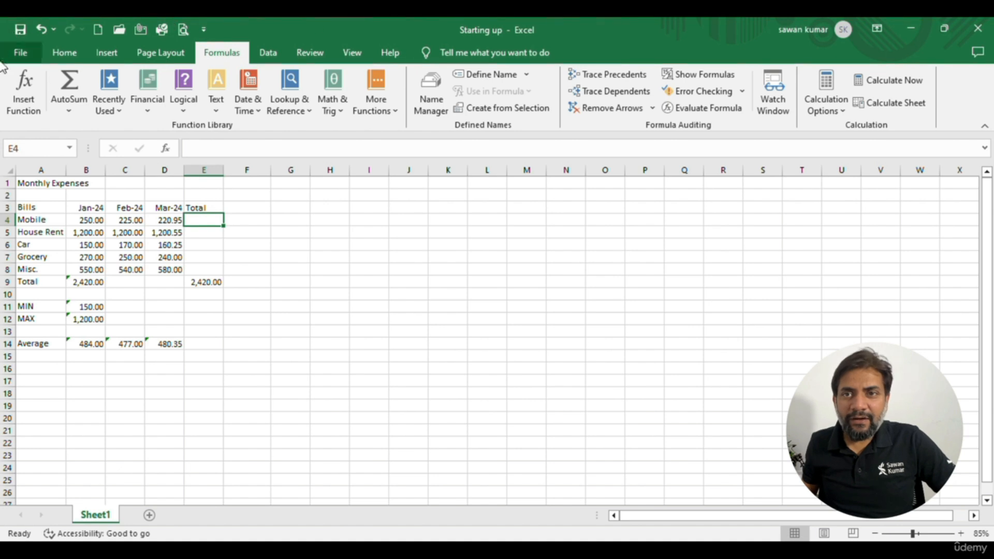
click(71, 82)
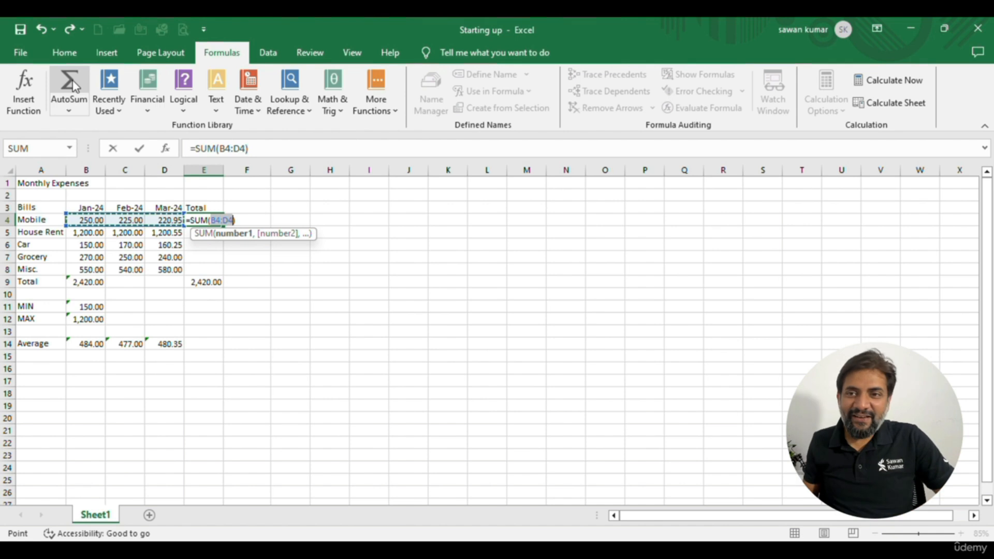
key(Escape)
Copy the Mobile expenses B4:D4 and paste them starting at G4
drag(83, 219, 171, 220)
key(ctrl+c)
click(279, 221)
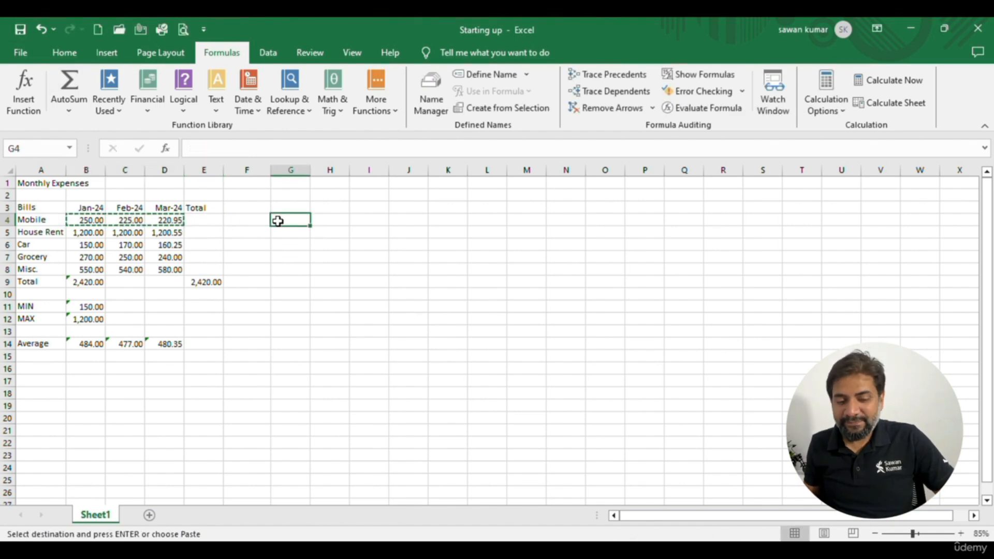
key(ctrl+v)
Try AutoSum in F4, between the original and copied Mobile values, and cancel the formula
click(252, 219)
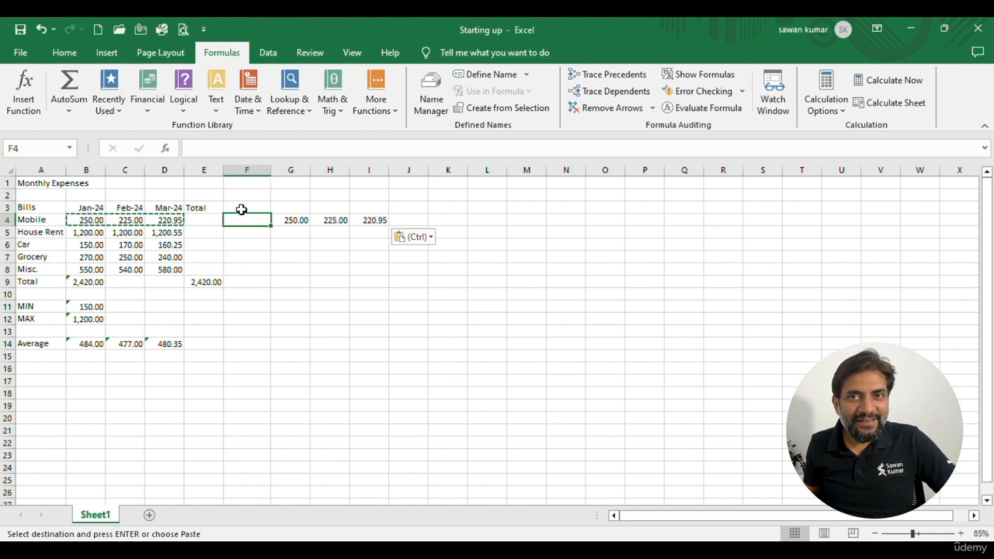
click(69, 86)
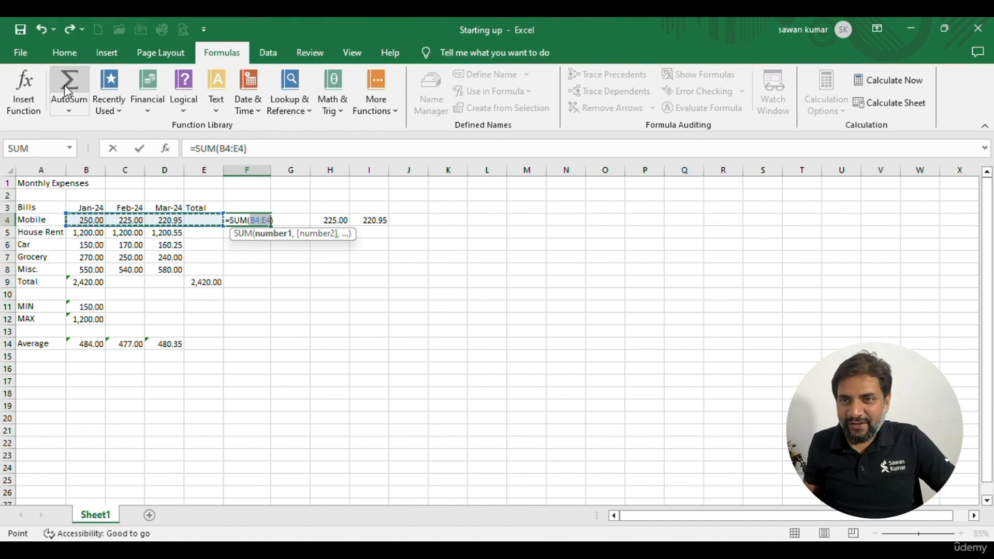
key(Escape)
Clear the copied Mobile values in G4:I4
drag(306, 220, 362, 216)
key(Delete)
key(Left)
key(Left)
key(Left)
key(Left)
key(Left)
key(Left)
key(Down)
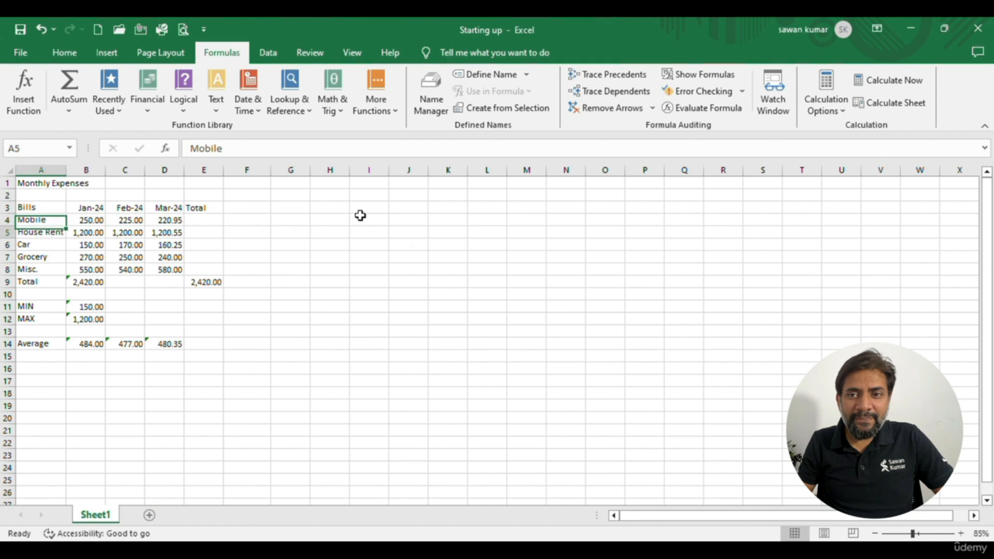
Try AutoSum for the February total in C9 and cancel the formula
key(Right)
key(Right)
key(Right)
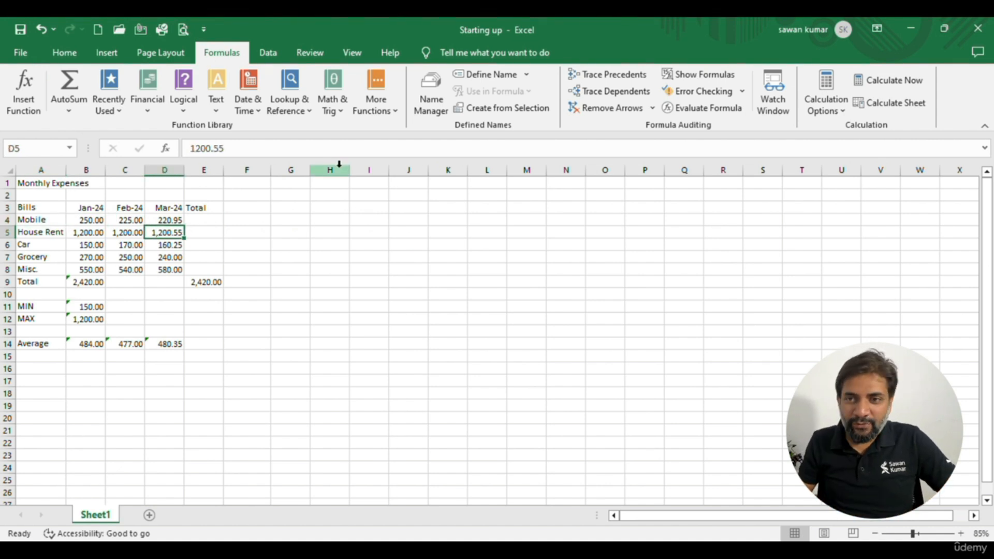
key(Down)
key(Down)
key(Down)
key(Down)
key(Left)
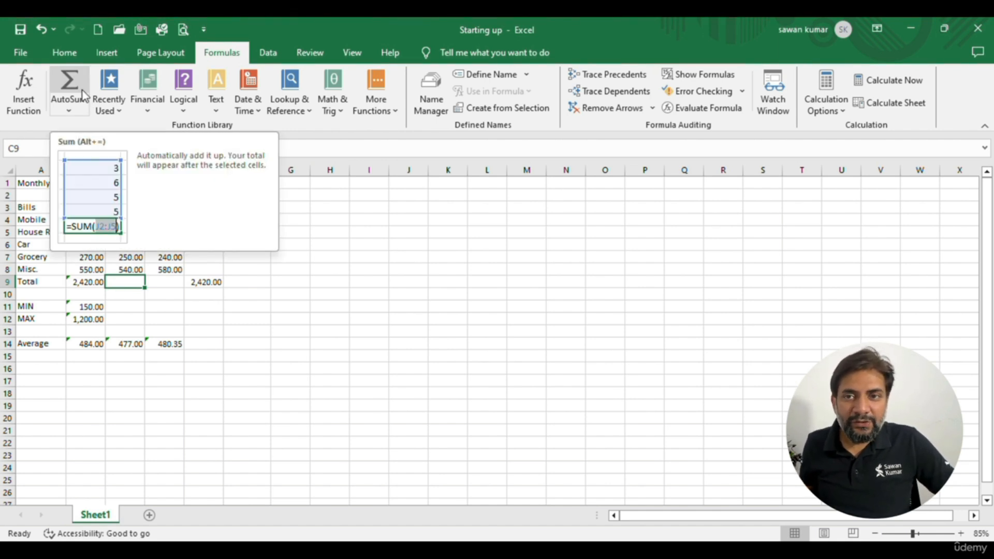
click(160, 311)
click(127, 287)
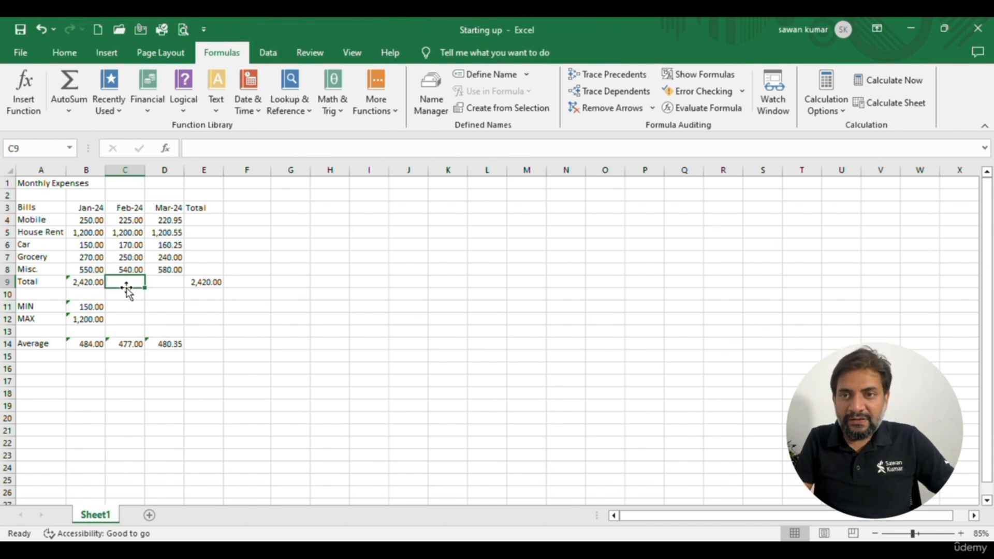
key(alt+equal)
key(Escape)
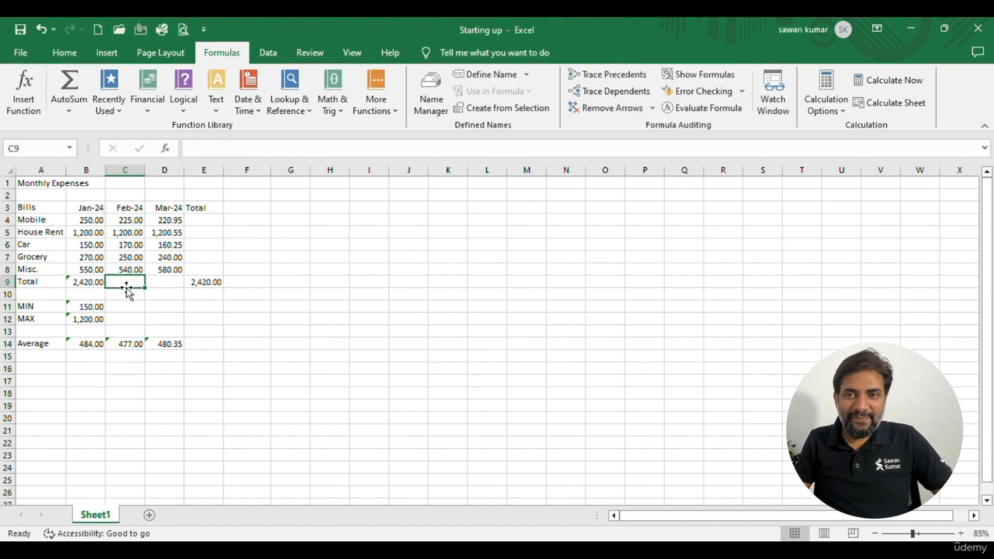
Total the March expenses D4:D8 in D9 with the AutoSum formula
key(Right)
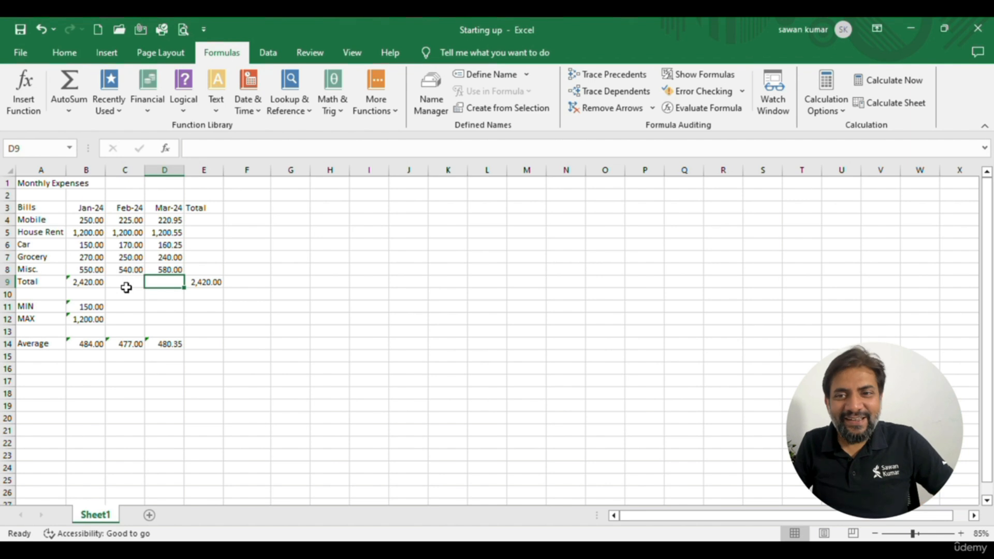
click(126, 287)
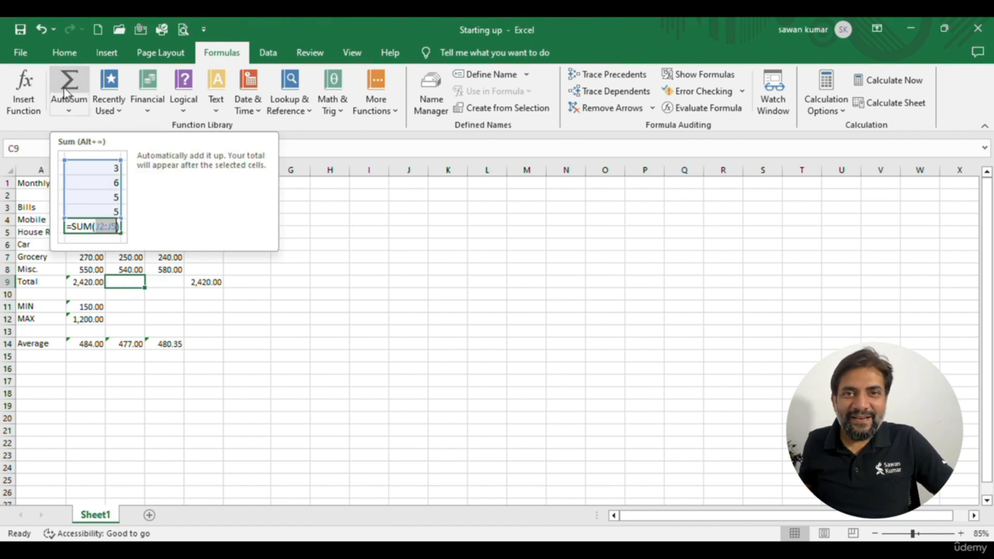
click(159, 282)
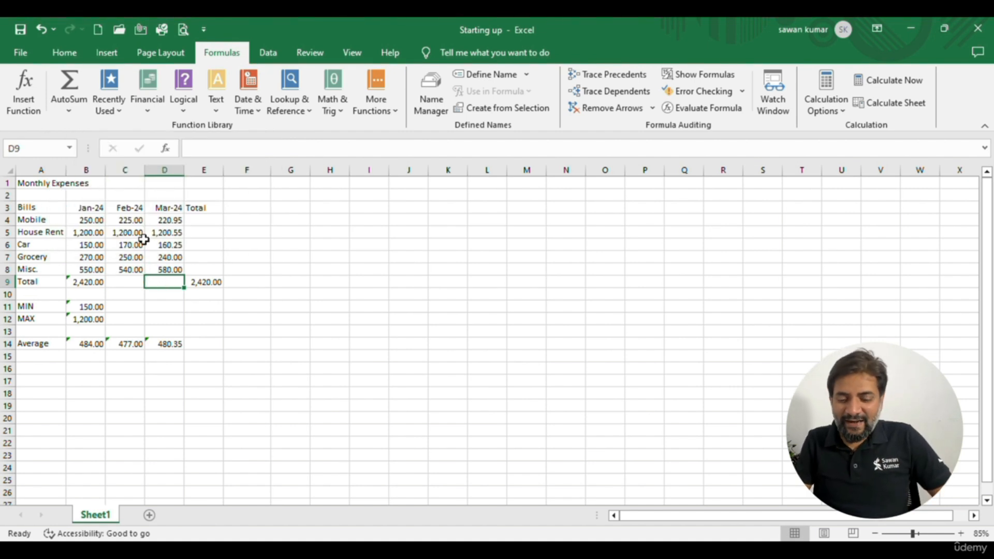
key(alt)
key(alt+=)
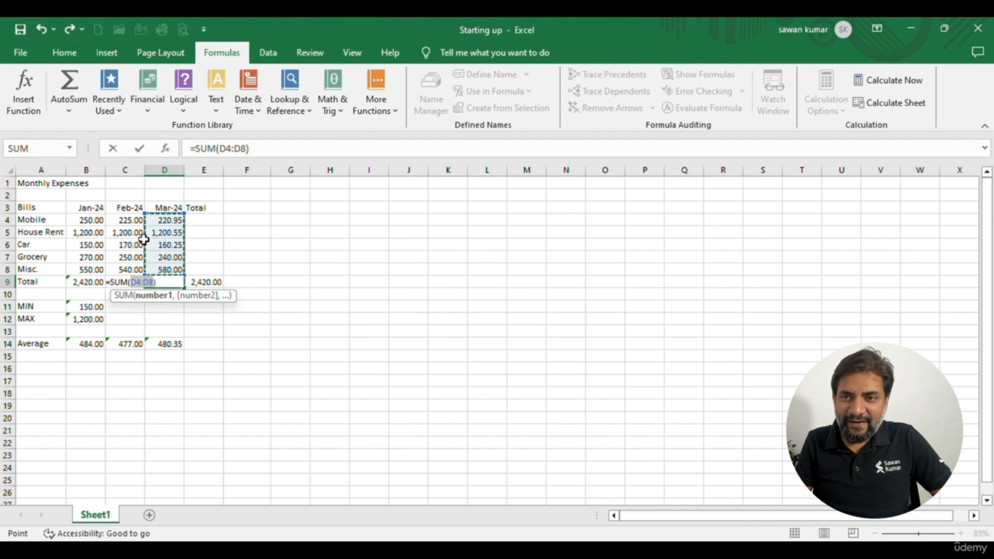
key(Return)
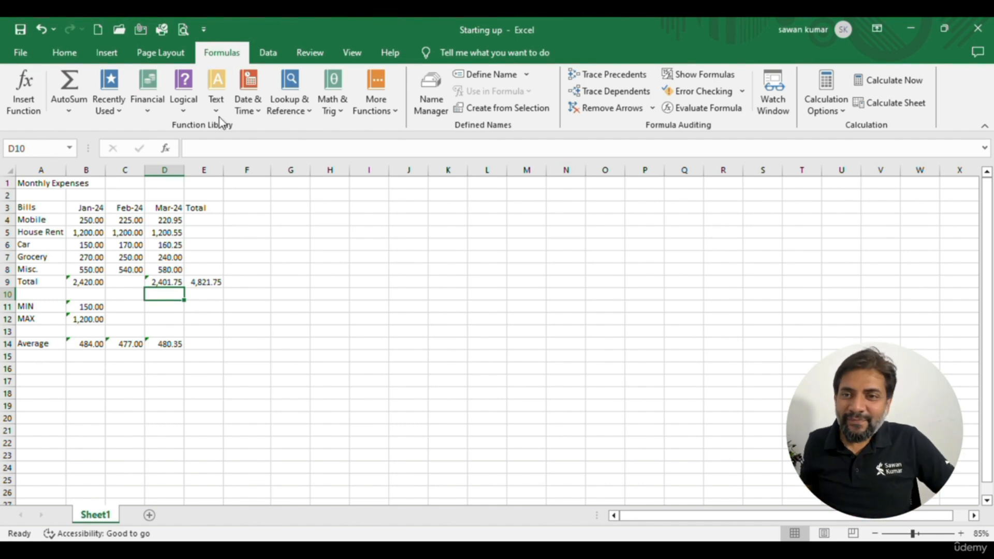
Total the Mobile expenses B4:D4 in E4 with AutoSum
click(204, 231)
click(203, 220)
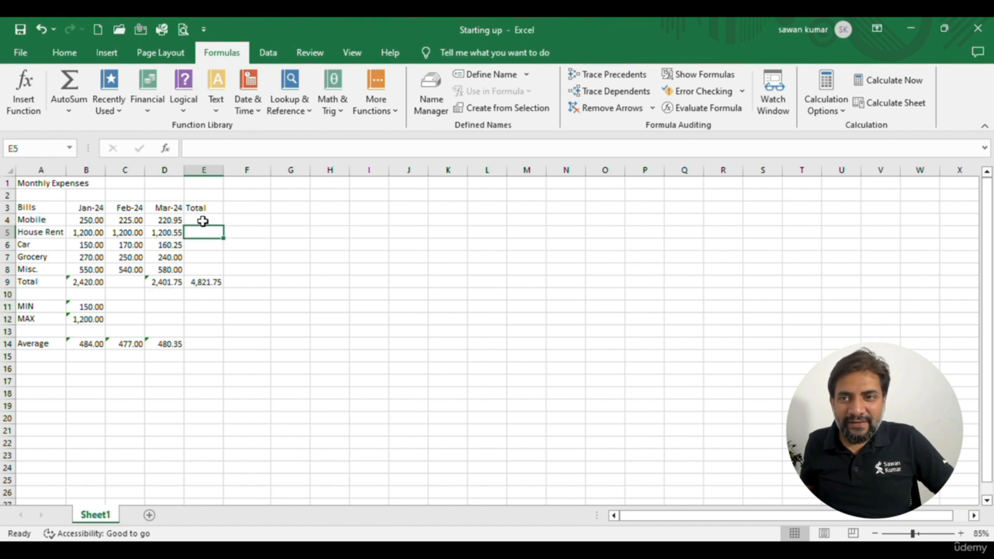
click(68, 87)
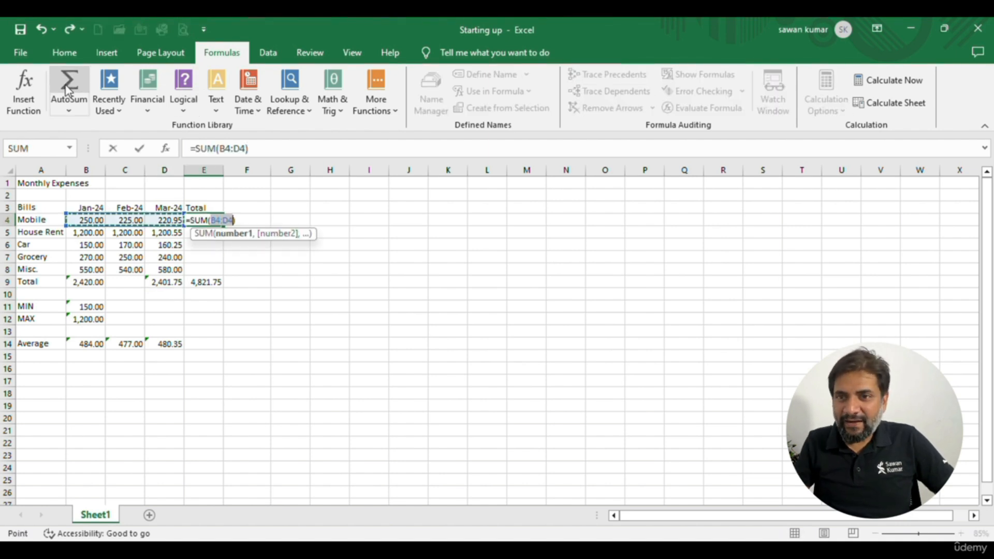
key(Return)
key(Up)
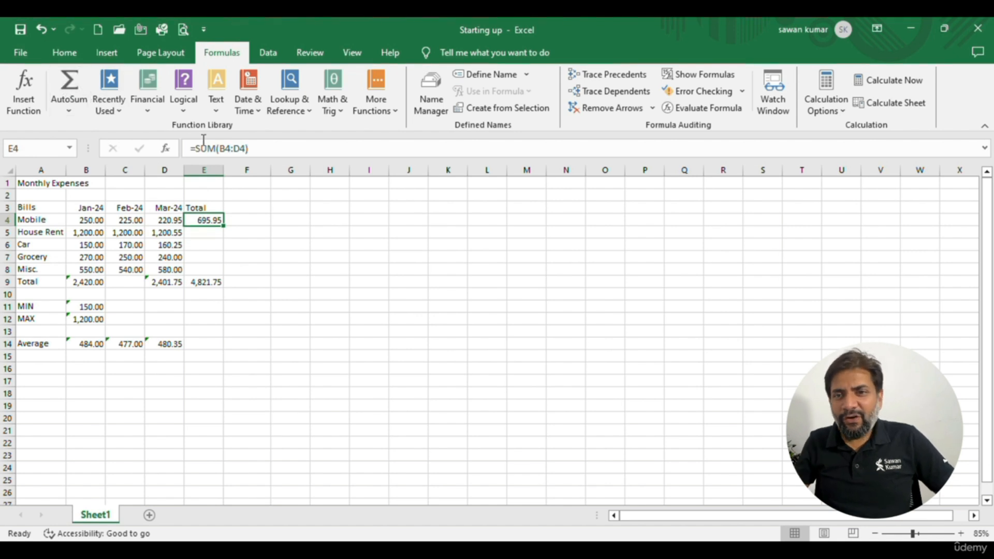
Copy the Mobile total formula from E4 and paste it into each of the cells E5 to E8
key(Down)
key(shift+Down)
key(shift+Down)
key(shift+Down)
key(Up)
key(Down)
key(Up)
key(ctrl+c)
key(Down)
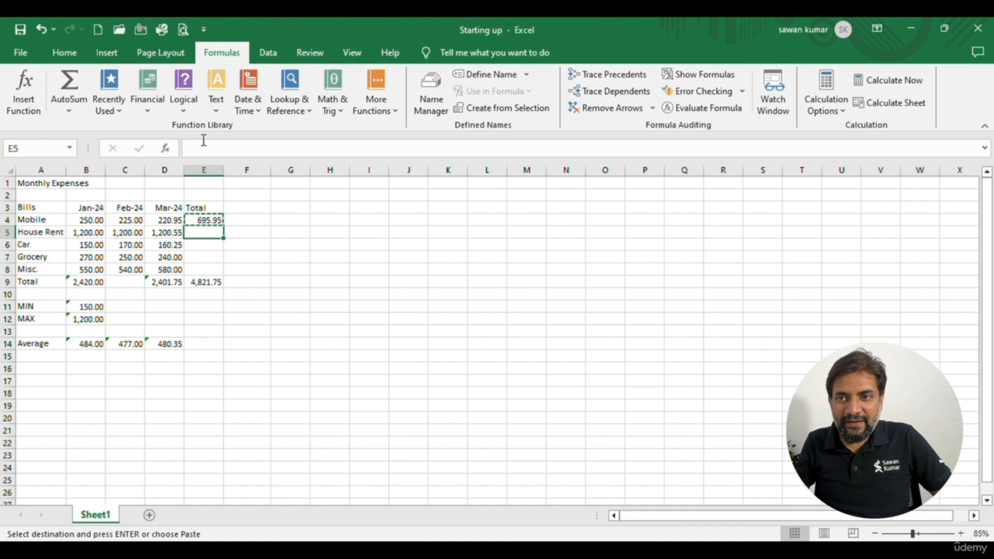
key(ctrl+v)
key(Down)
key(ctrl+v)
key(Down)
key(ctrl+v)
key(Down)
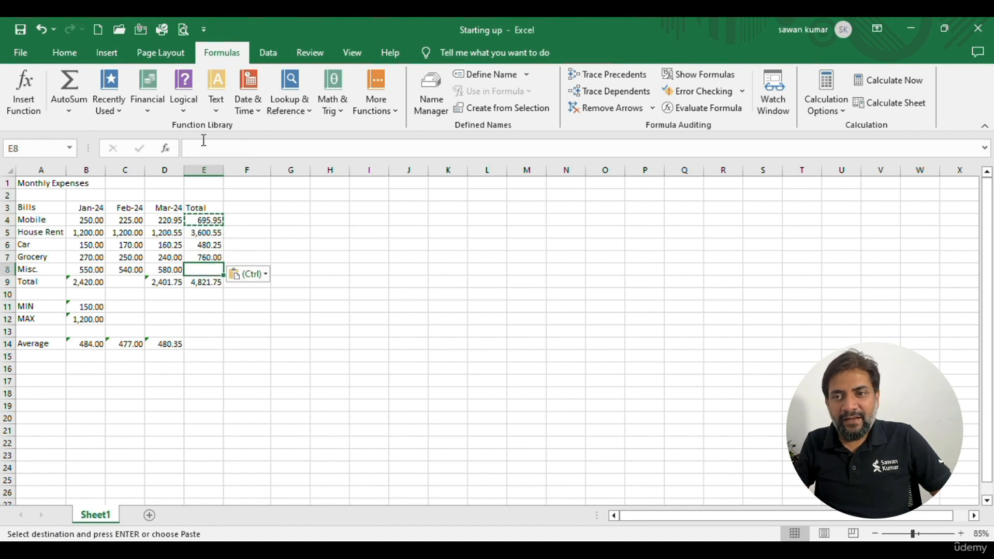
key(ctrl+v)
Clear the pasted total formulas in E5:E8 and return to E4
key(shift+Up)
key(shift+Up)
key(shift+Up)
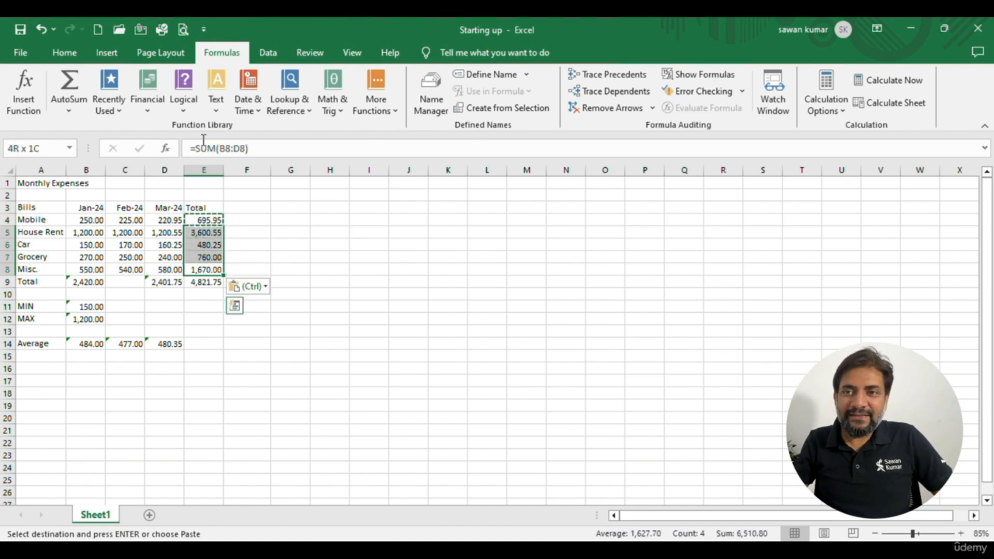
key(Delete)
key(Up)
key(Up)
key(Up)
key(Up)
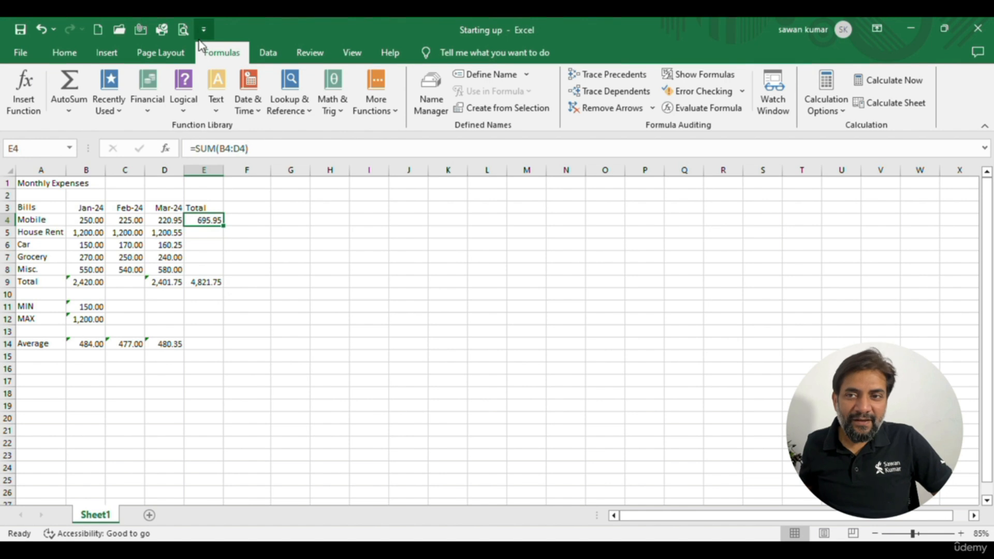
Fill the Mobile total formula in E4 down through the Misc. row in E8
scroll(241, 171, up, 6)
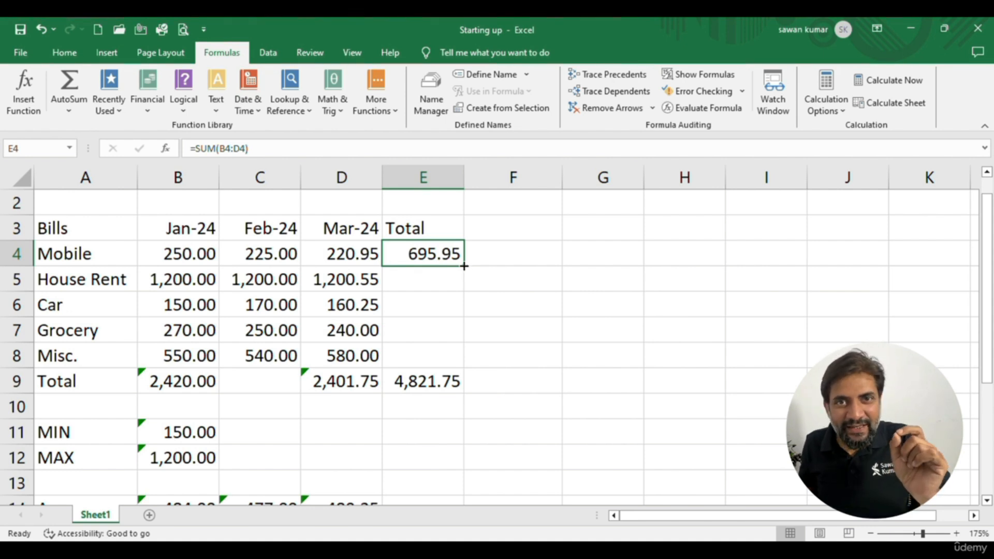
drag(464, 266, 458, 365)
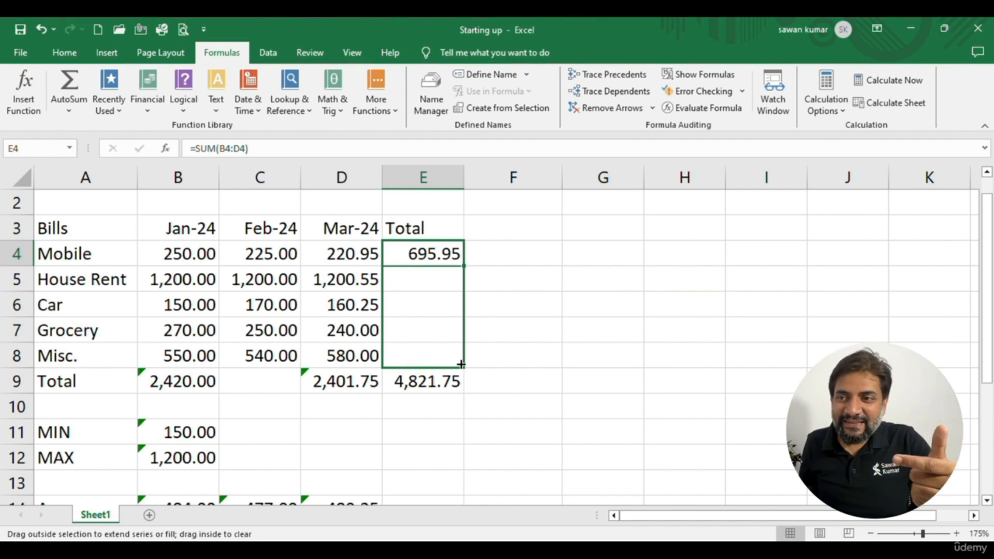
drag(462, 364, 462, 365)
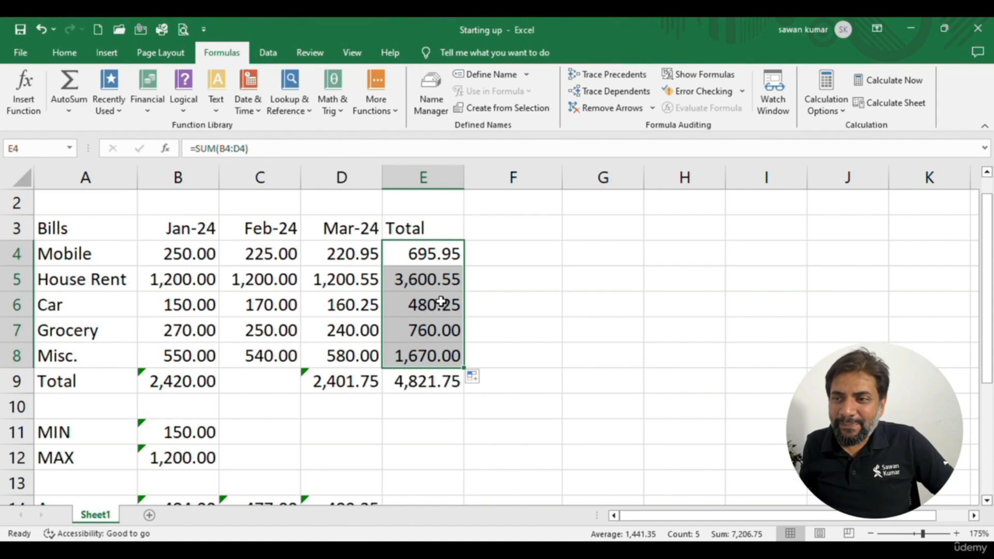
Clear the filled row totals in E5:E8, keeping the Mobile total
key(Up)
key(Down)
key(Down)
key(shift+Down)
key(shift+Down)
key(shift+Down)
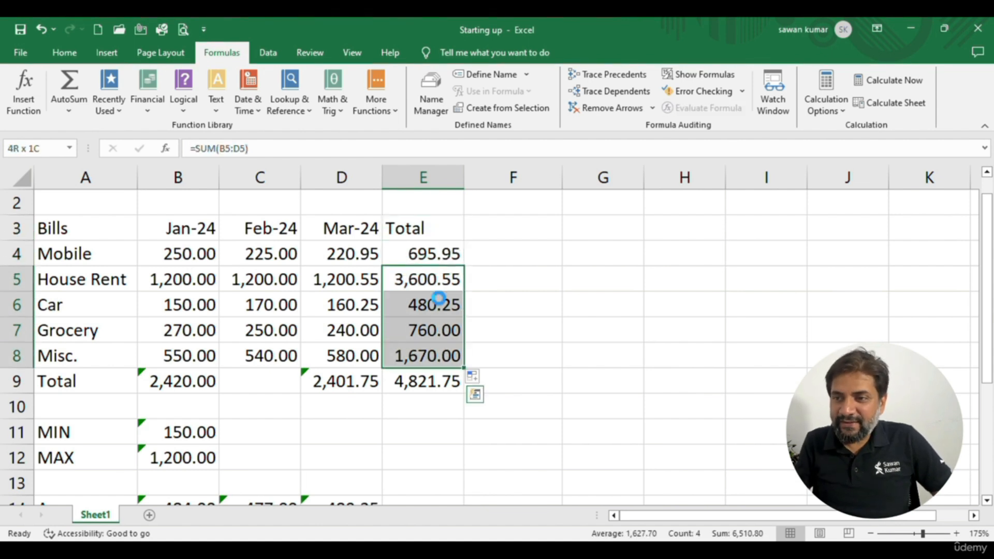
key(Delete)
Clear the March total in D9 and fill the January total formula from B9 across to D9
click(351, 374)
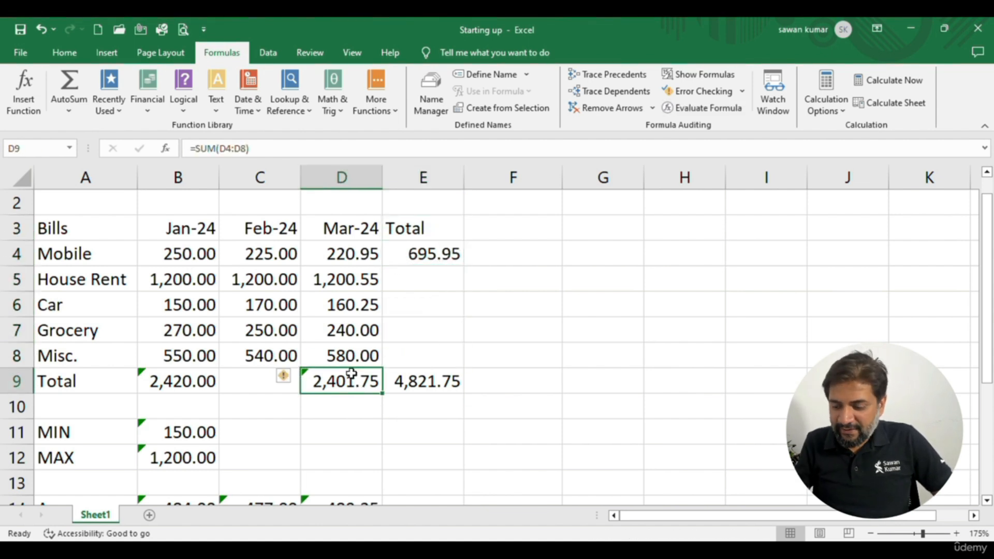
key(Delete)
key(Left)
key(Left)
key(Left)
click(187, 380)
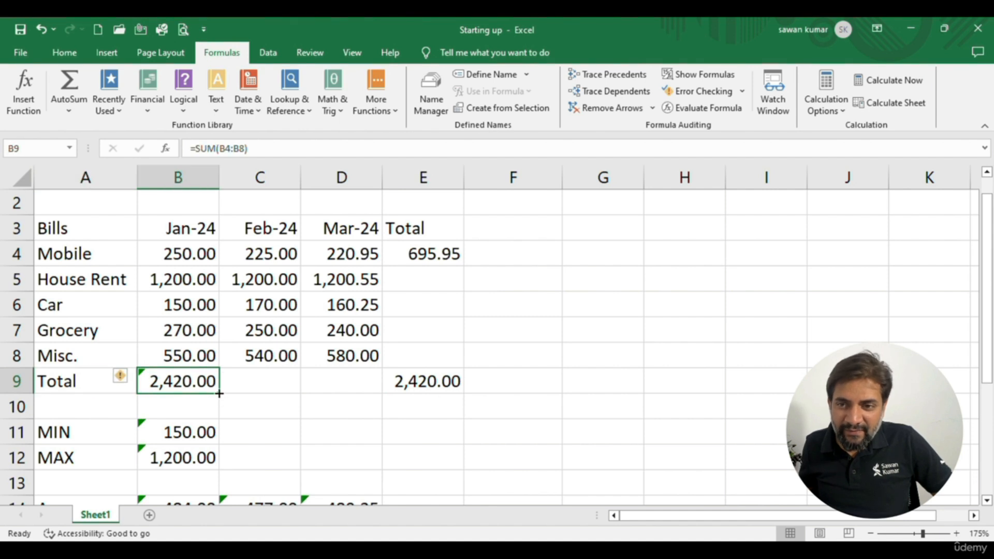
drag(219, 394, 354, 394)
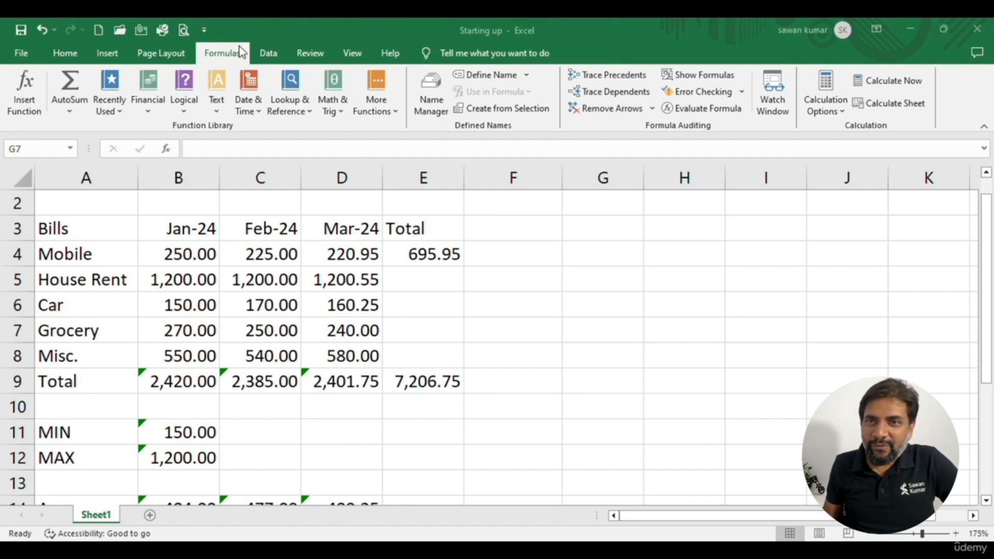
click(74, 114)
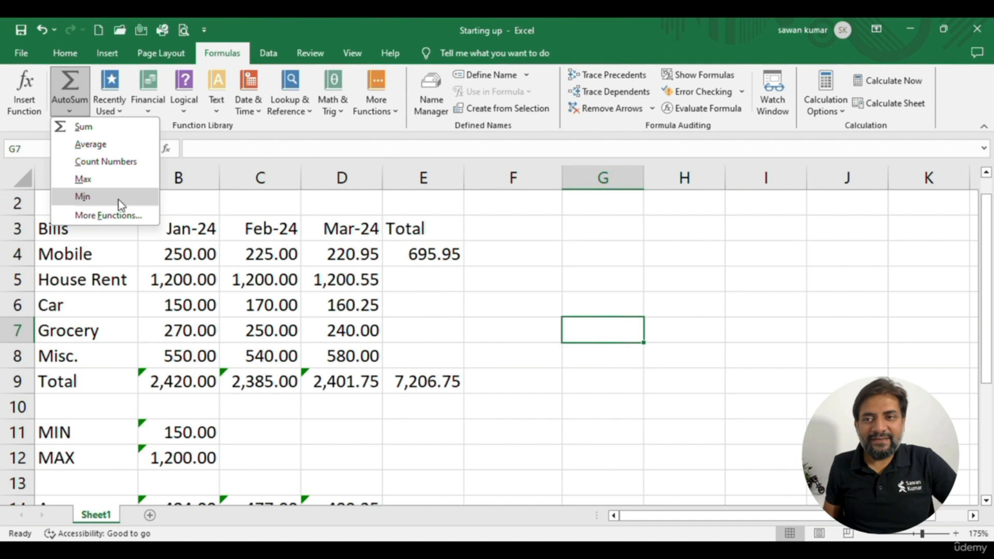
click(169, 210)
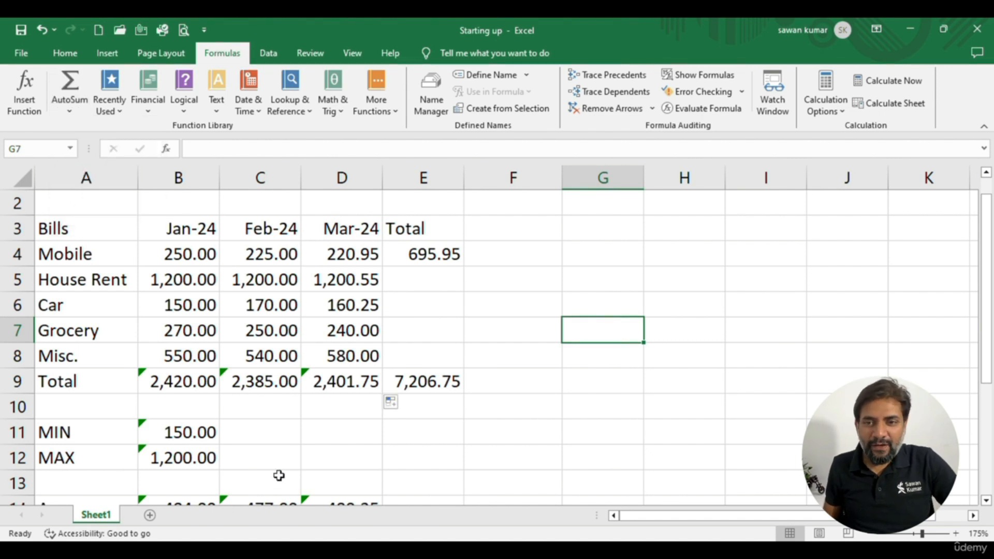
Clear the January MIN and MAX formulas in B11:B12
scroll(188, 355, down, 3)
click(187, 355)
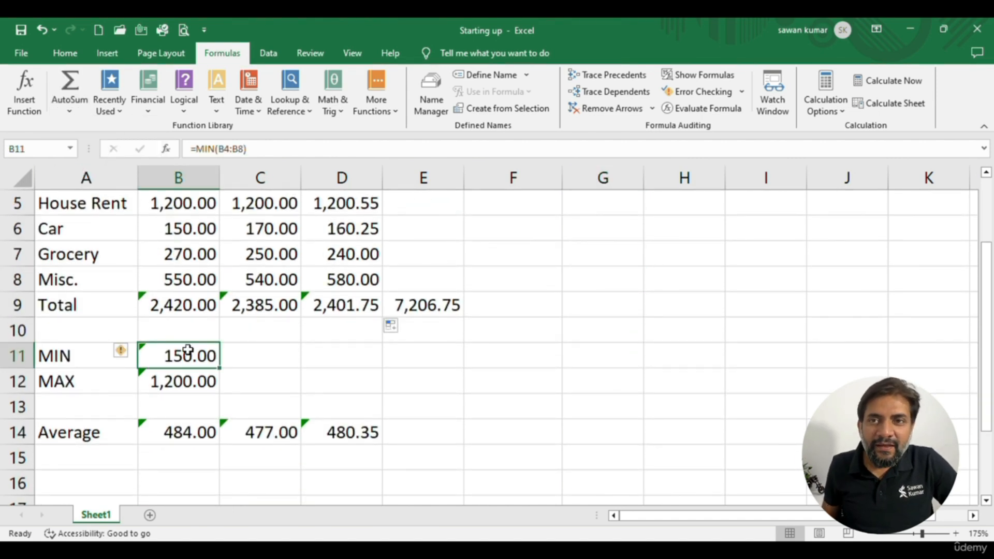
key(shift+Down)
key(Delete)
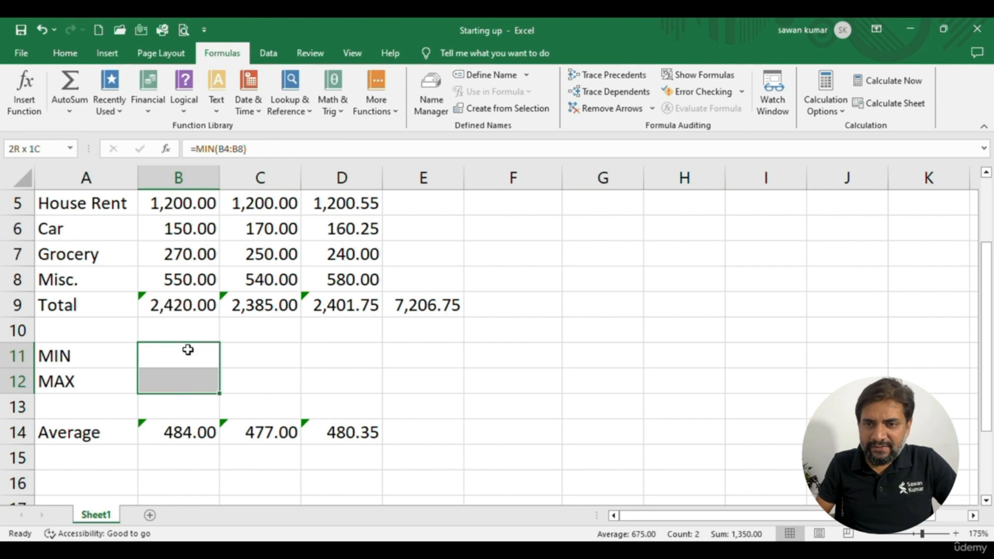
Clear the Average row's formulas in B14:E14
key(Down)
key(Down)
key(Down)
key(shift+Right)
key(shift+Right)
key(shift+Right)
key(Delete)
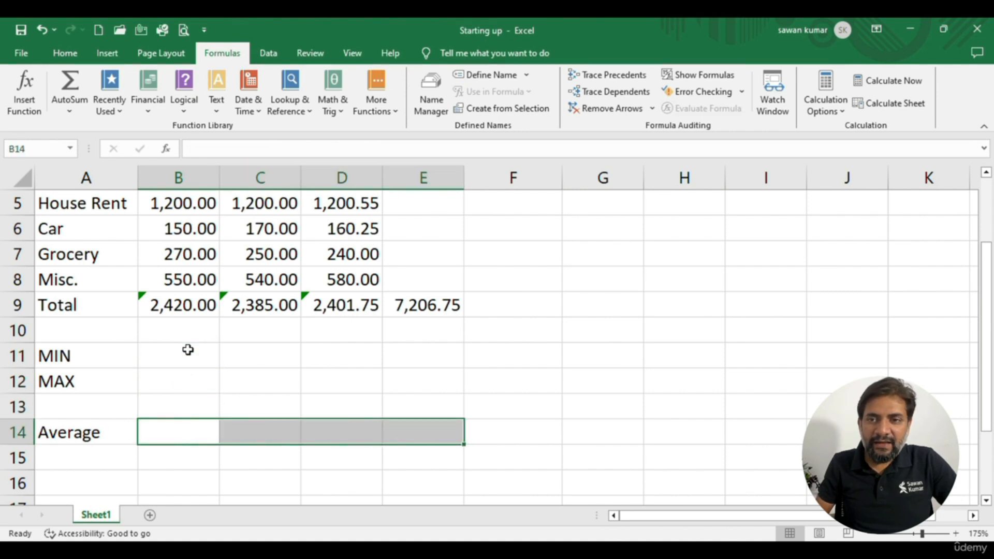
Calculate the January minimum in B11 with AutoSum's Min function on B4:B10
key(Up)
key(Up)
key(Up)
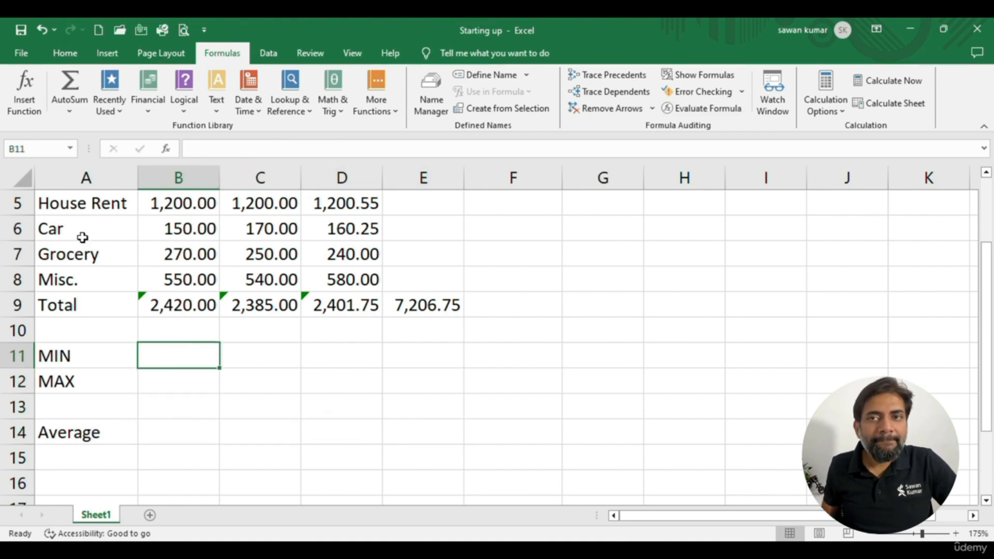
click(80, 112)
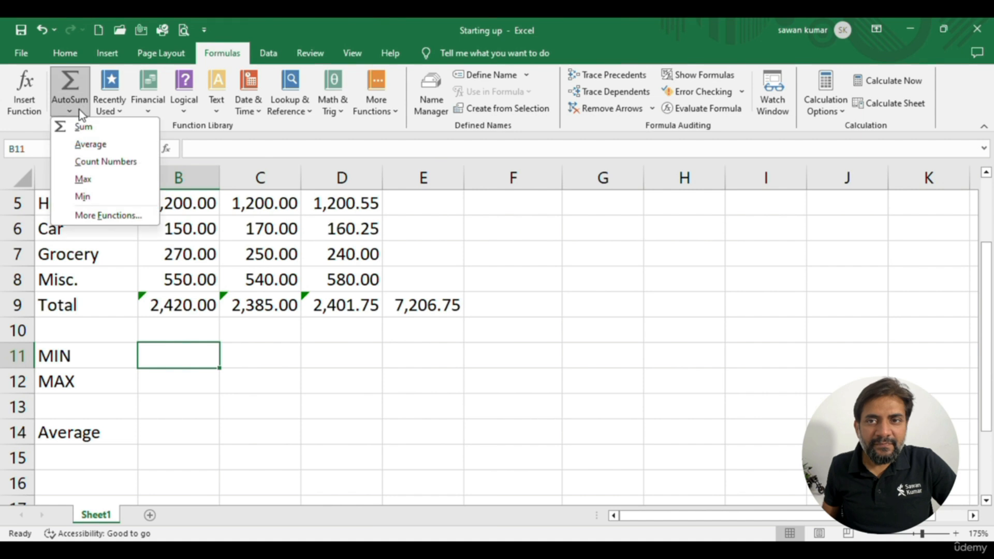
key(Escape)
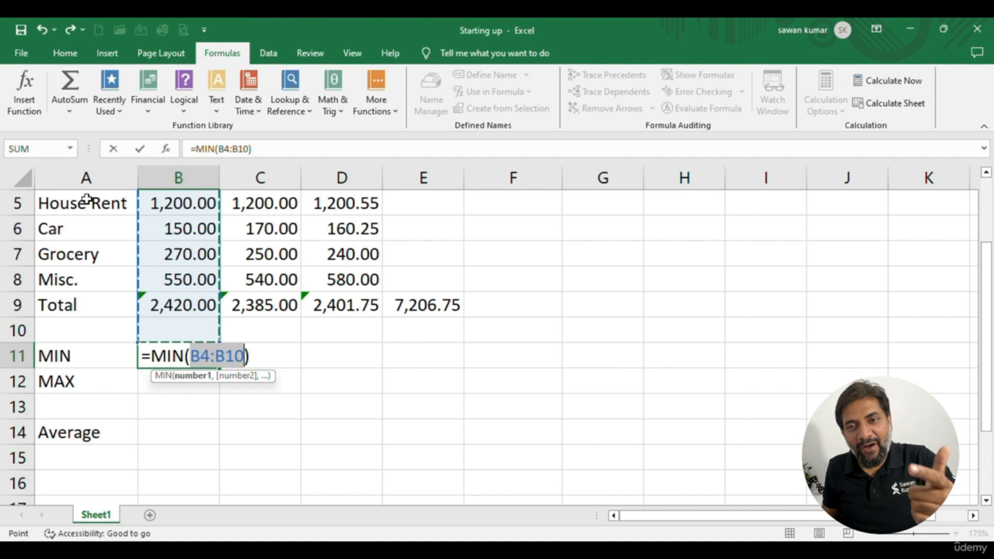
key(Return)
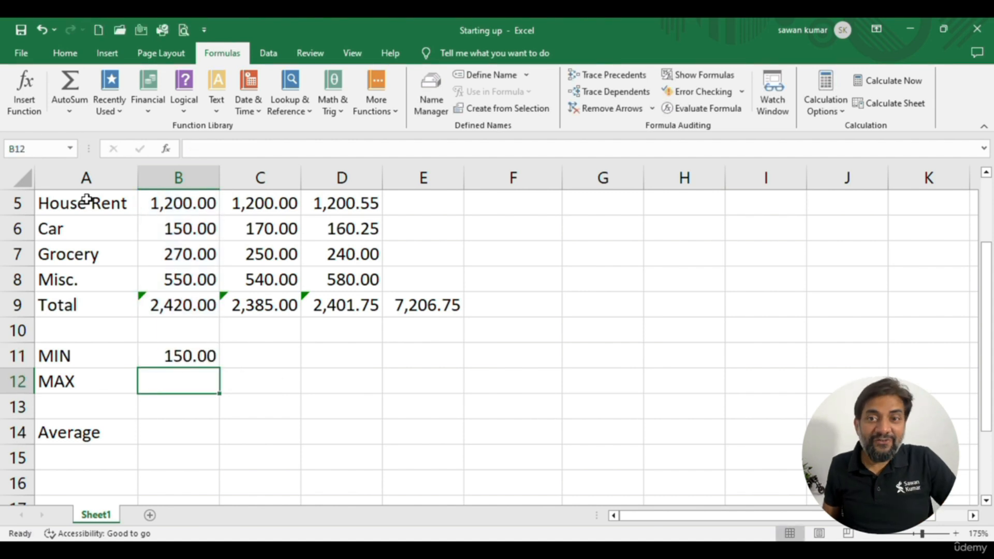
click(69, 101)
click(69, 101)
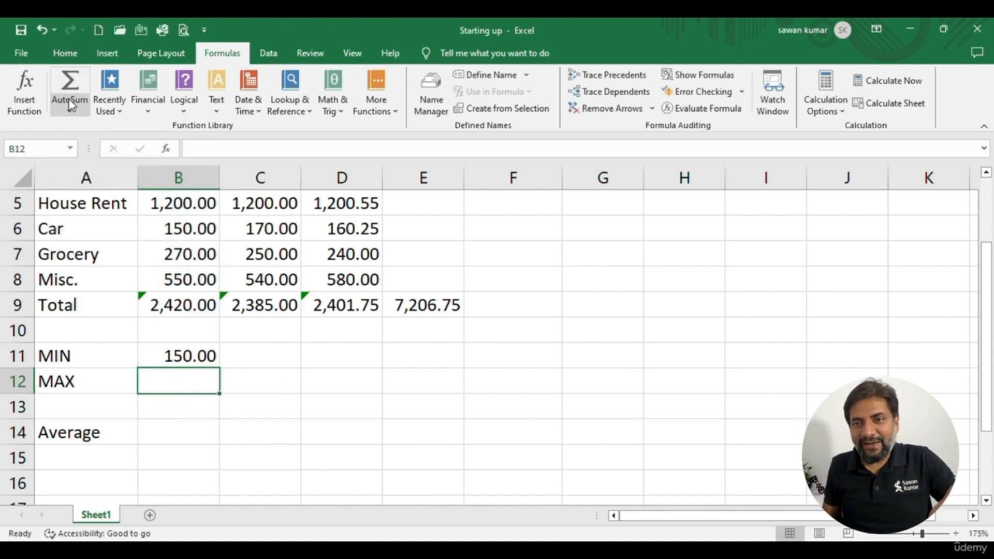
click(168, 314)
click(151, 379)
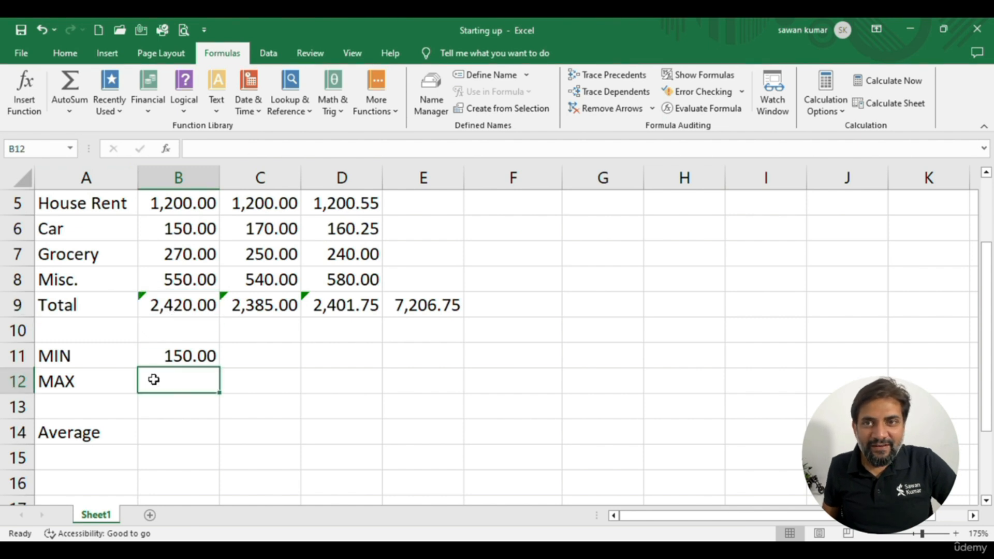
click(57, 97)
click(80, 177)
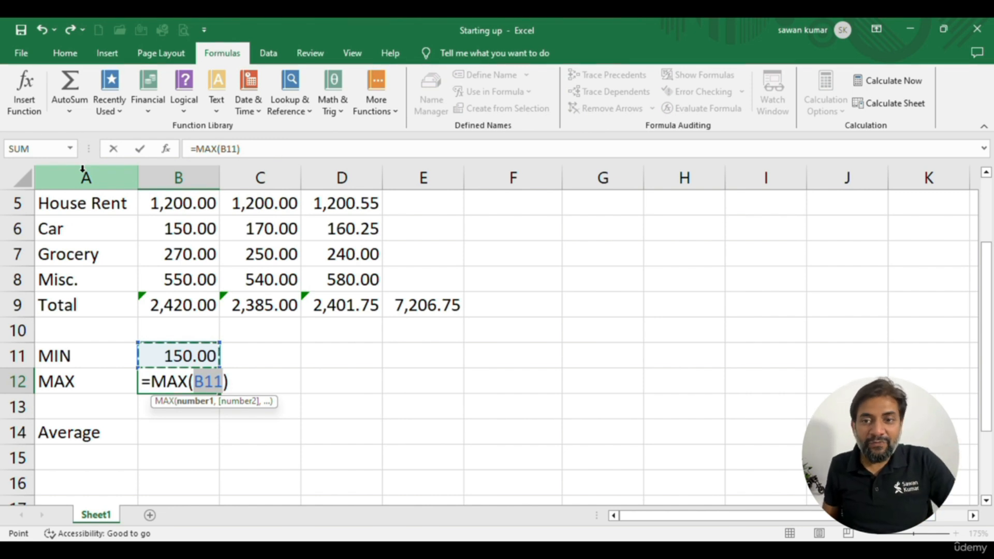
key(Escape)
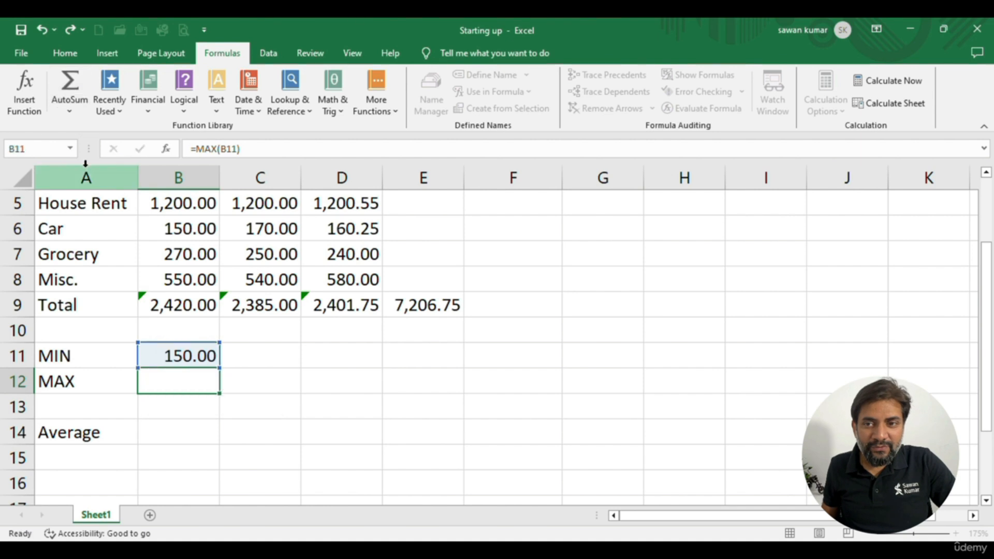
Relabel the Total row in A9 as MAX and clear the monthly total formulas in B9:D9
click(94, 295)
text(M)
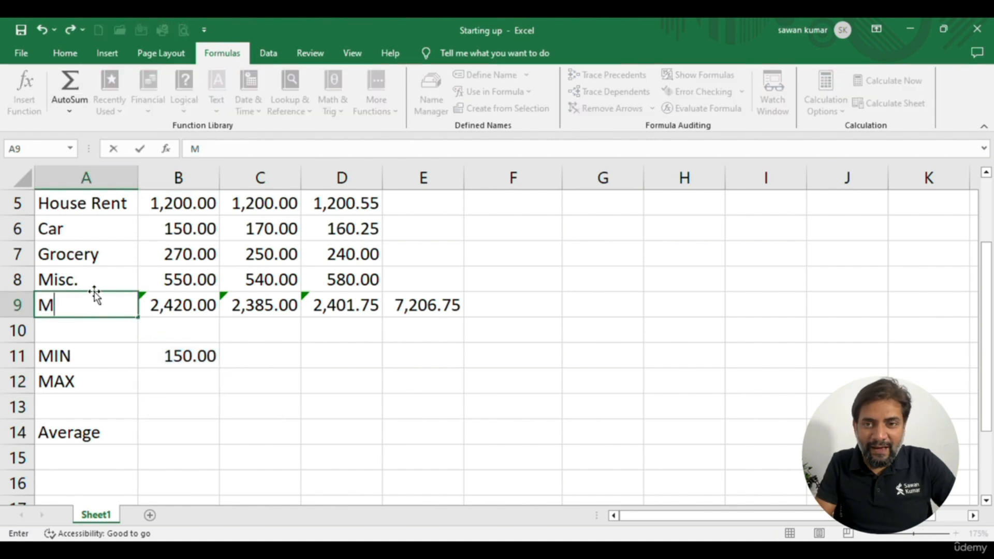
text(AX)
key(Tab)
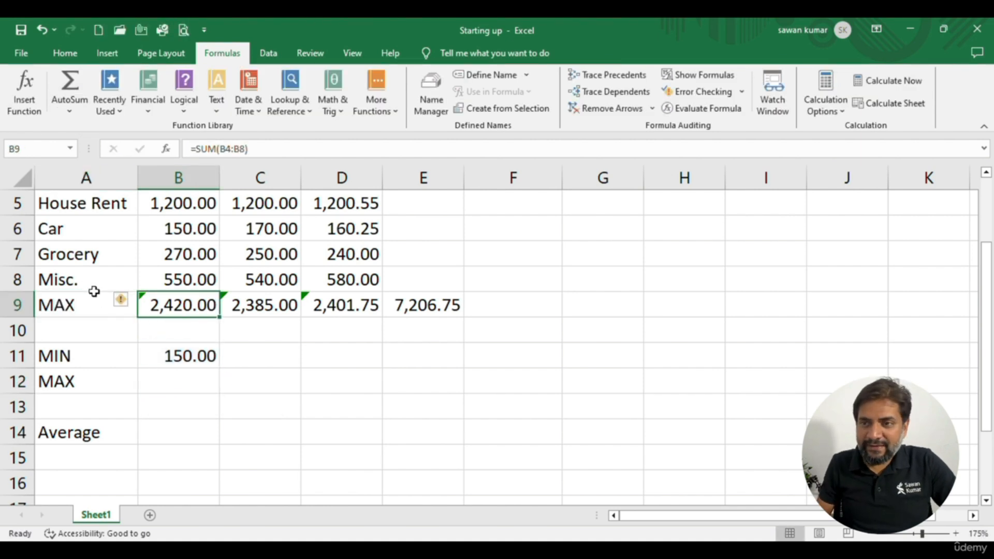
key(shift+Right)
key(shift+Right)
key(Delete)
key(Right)
key(Left)
key(Down)
key(Up)
Calculate the January maximum in B9 with AutoSum's Max function on B4:B8
scroll(118, 279, up, 2)
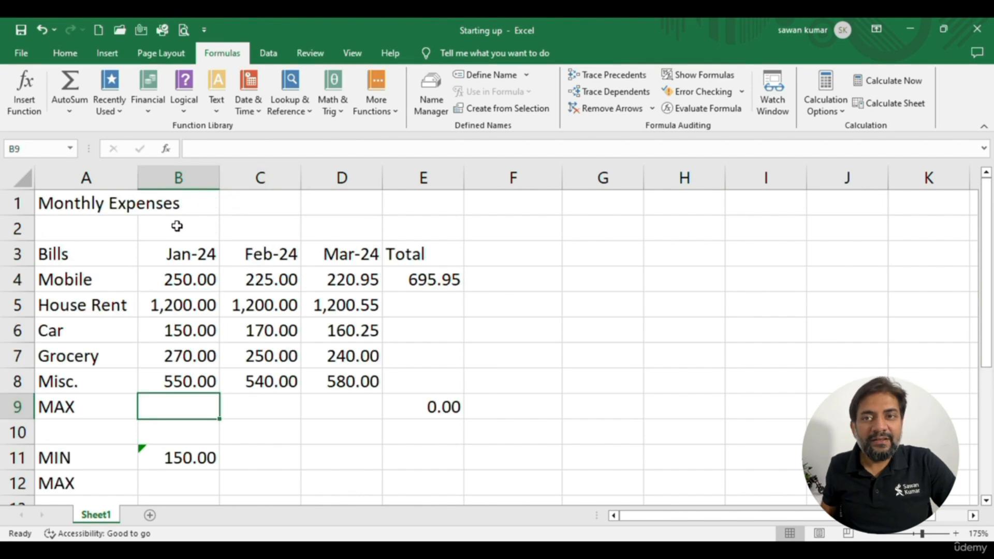
click(70, 111)
click(91, 182)
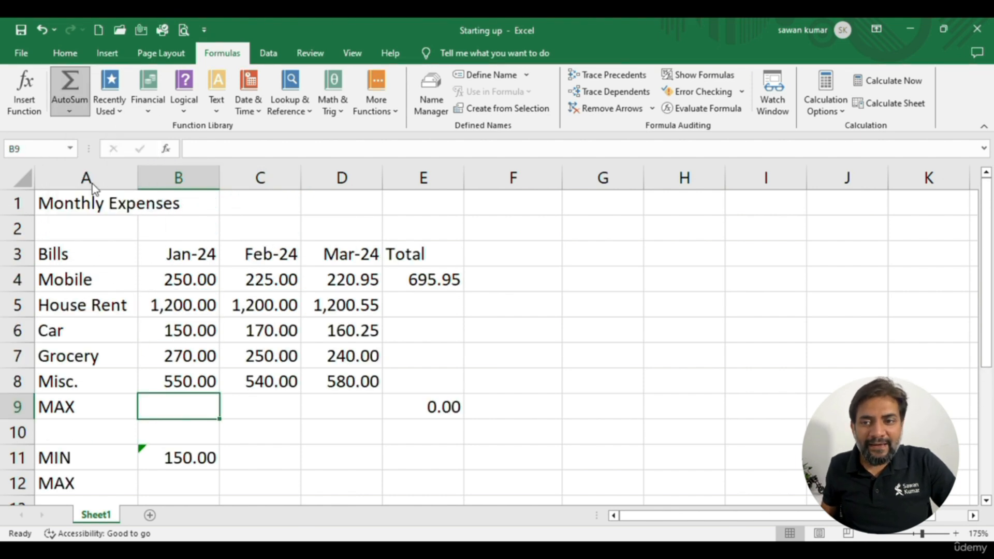
key(Return)
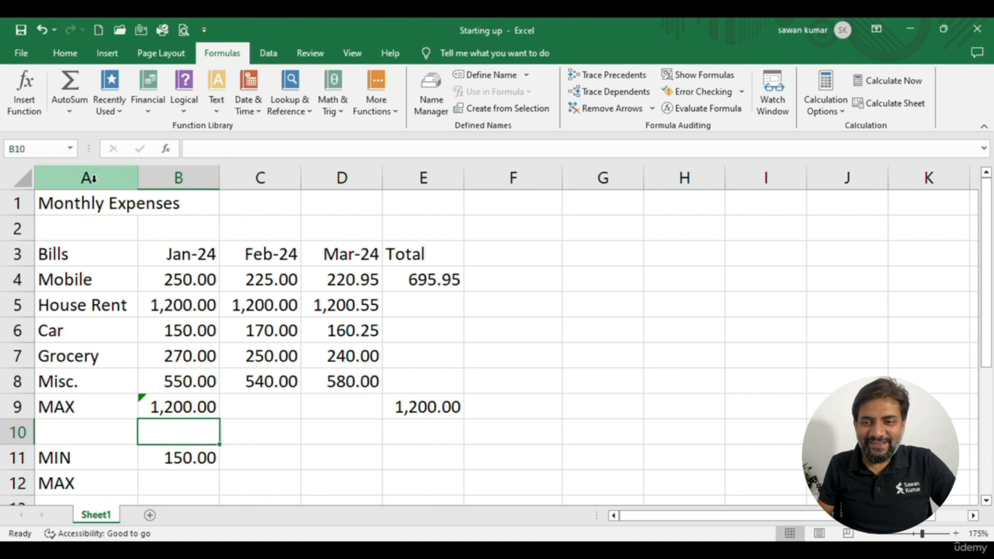
key(Up)
click(63, 103)
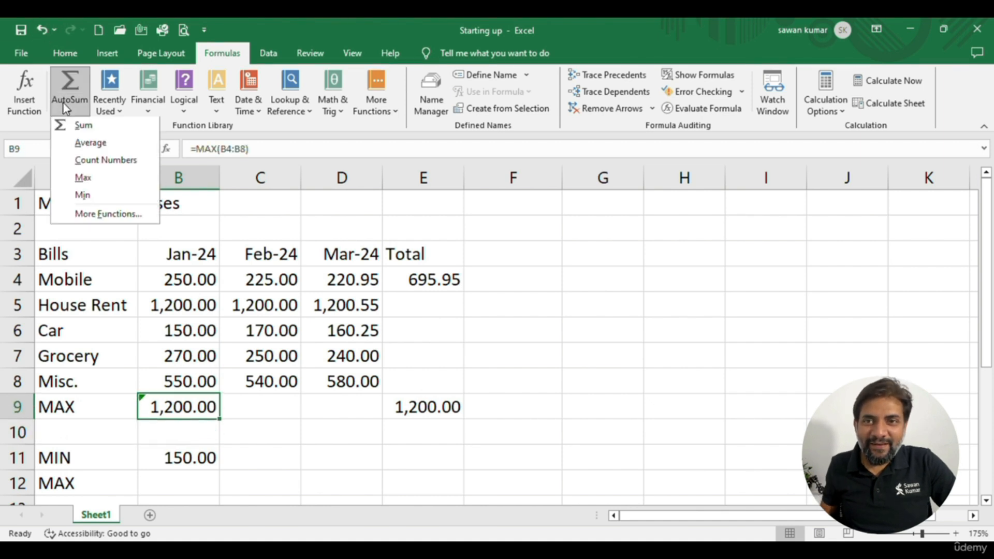
click(98, 178)
key(Return)
key(Up)
Calculate the February maximum in C9 with AutoSum's Max function on C4:C8
key(Right)
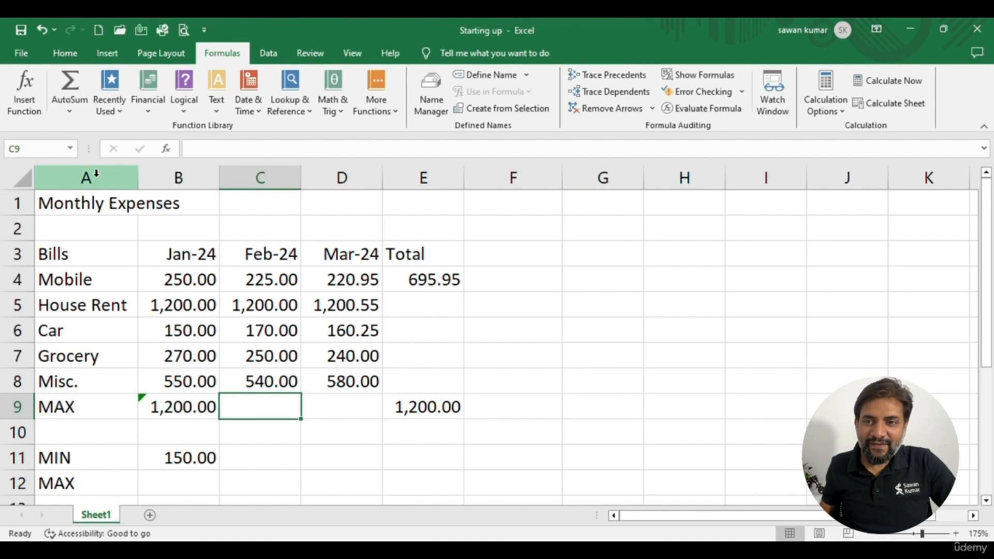
click(68, 108)
click(83, 176)
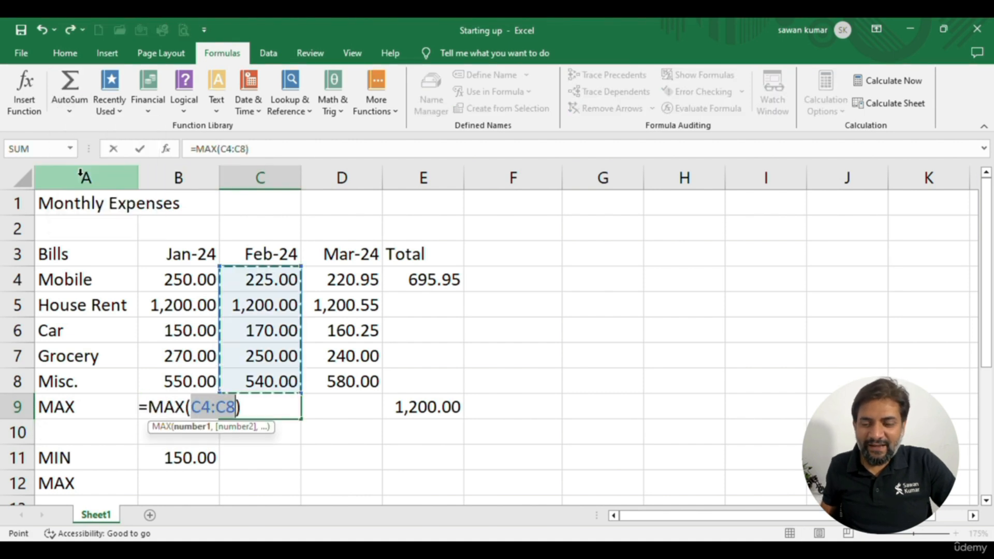
key(Return)
key(Up)
Relabel A9 as Average and clear the maximum formulas in B9:C9
key(Left)
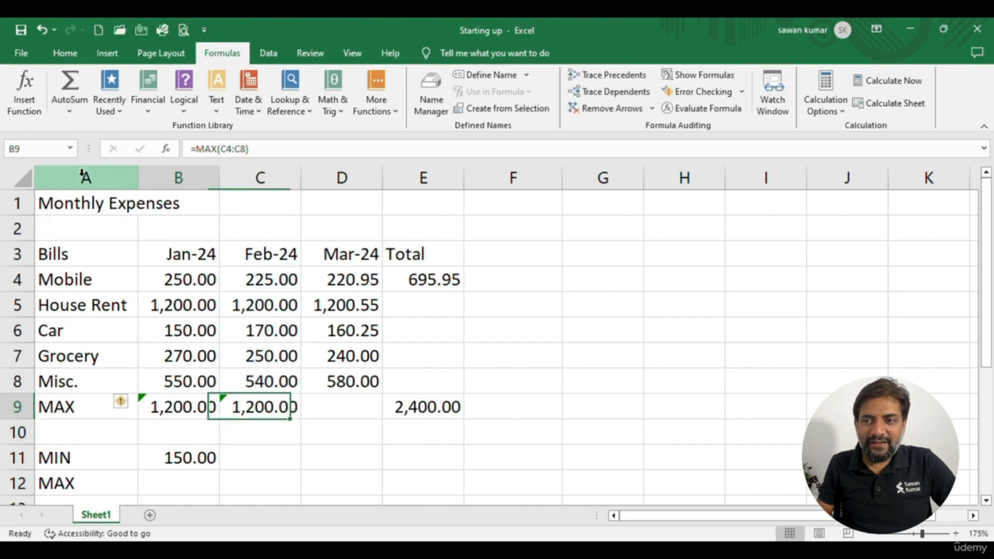
key(Left)
text(Average)
key(Tab)
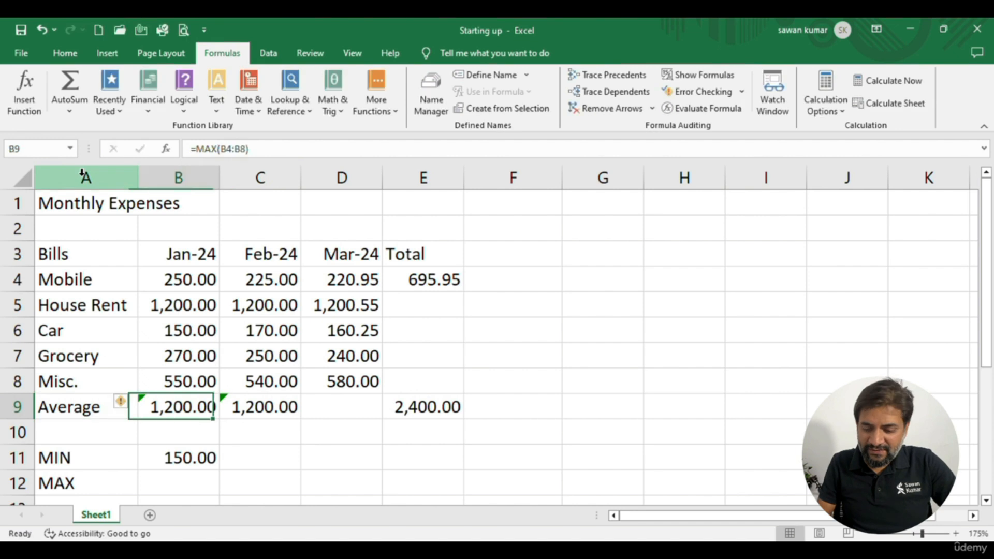
key(shift+Right)
key(Delete)
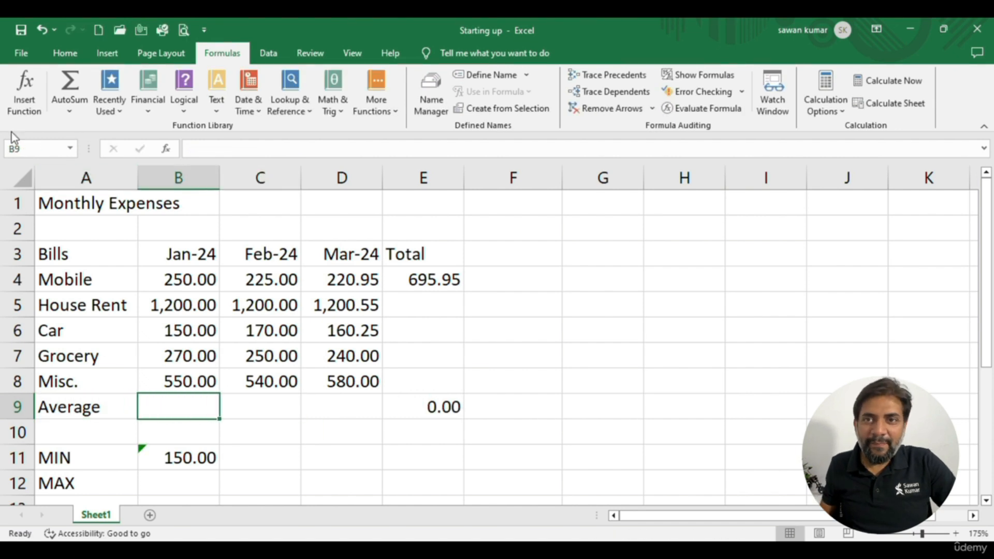
Calculate the January average of B4:B8 in B9 with AutoSum's Average function and fill it across to D9
click(69, 111)
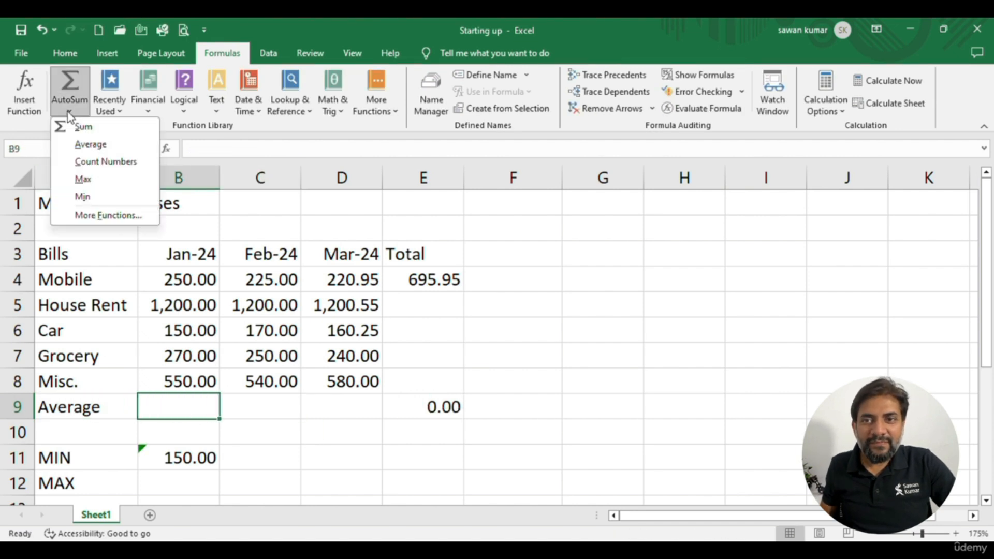
click(88, 142)
key(Return)
key(Up)
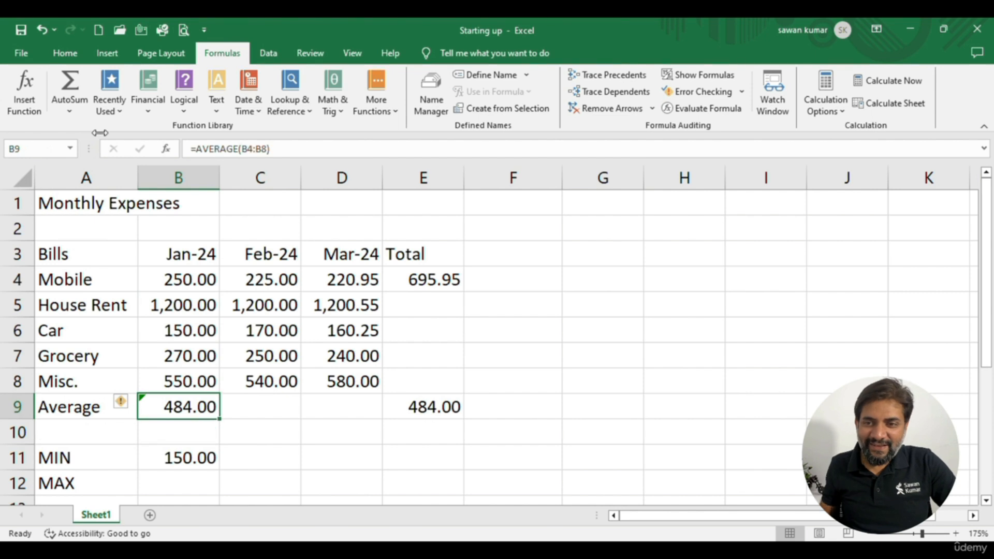
drag(220, 418, 357, 415)
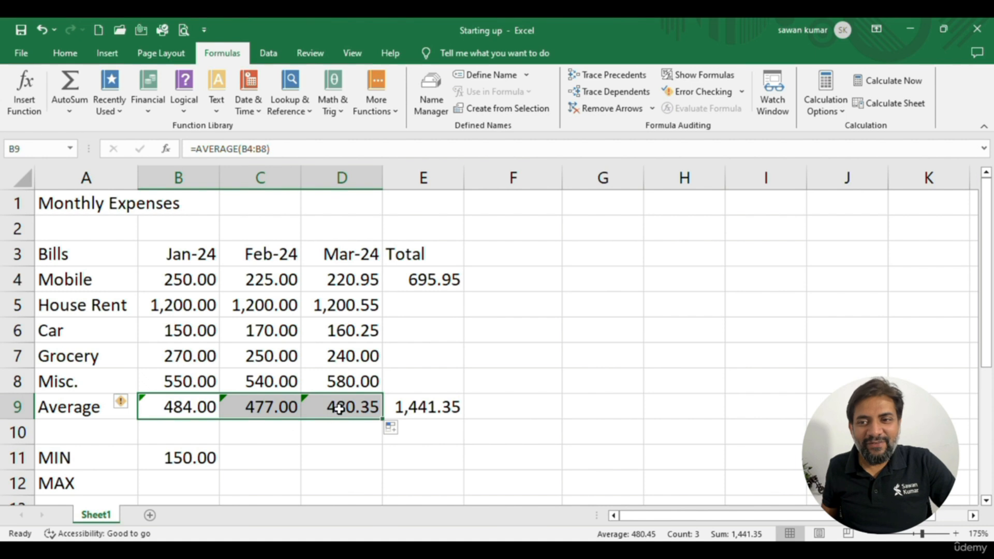
Clear the Average label and the monthly average formulas in A9:D9
click(266, 433)
drag(130, 405, 330, 411)
key(Delete)
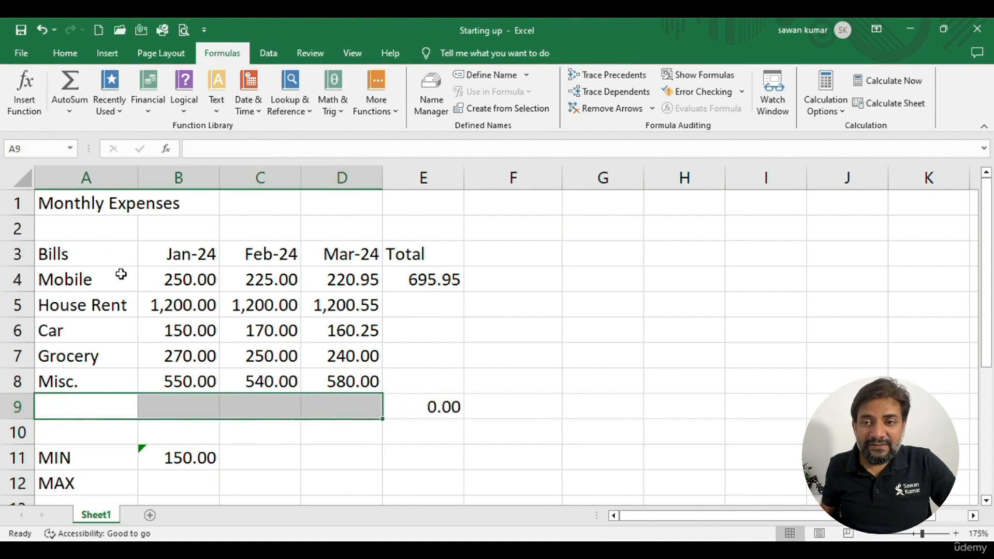